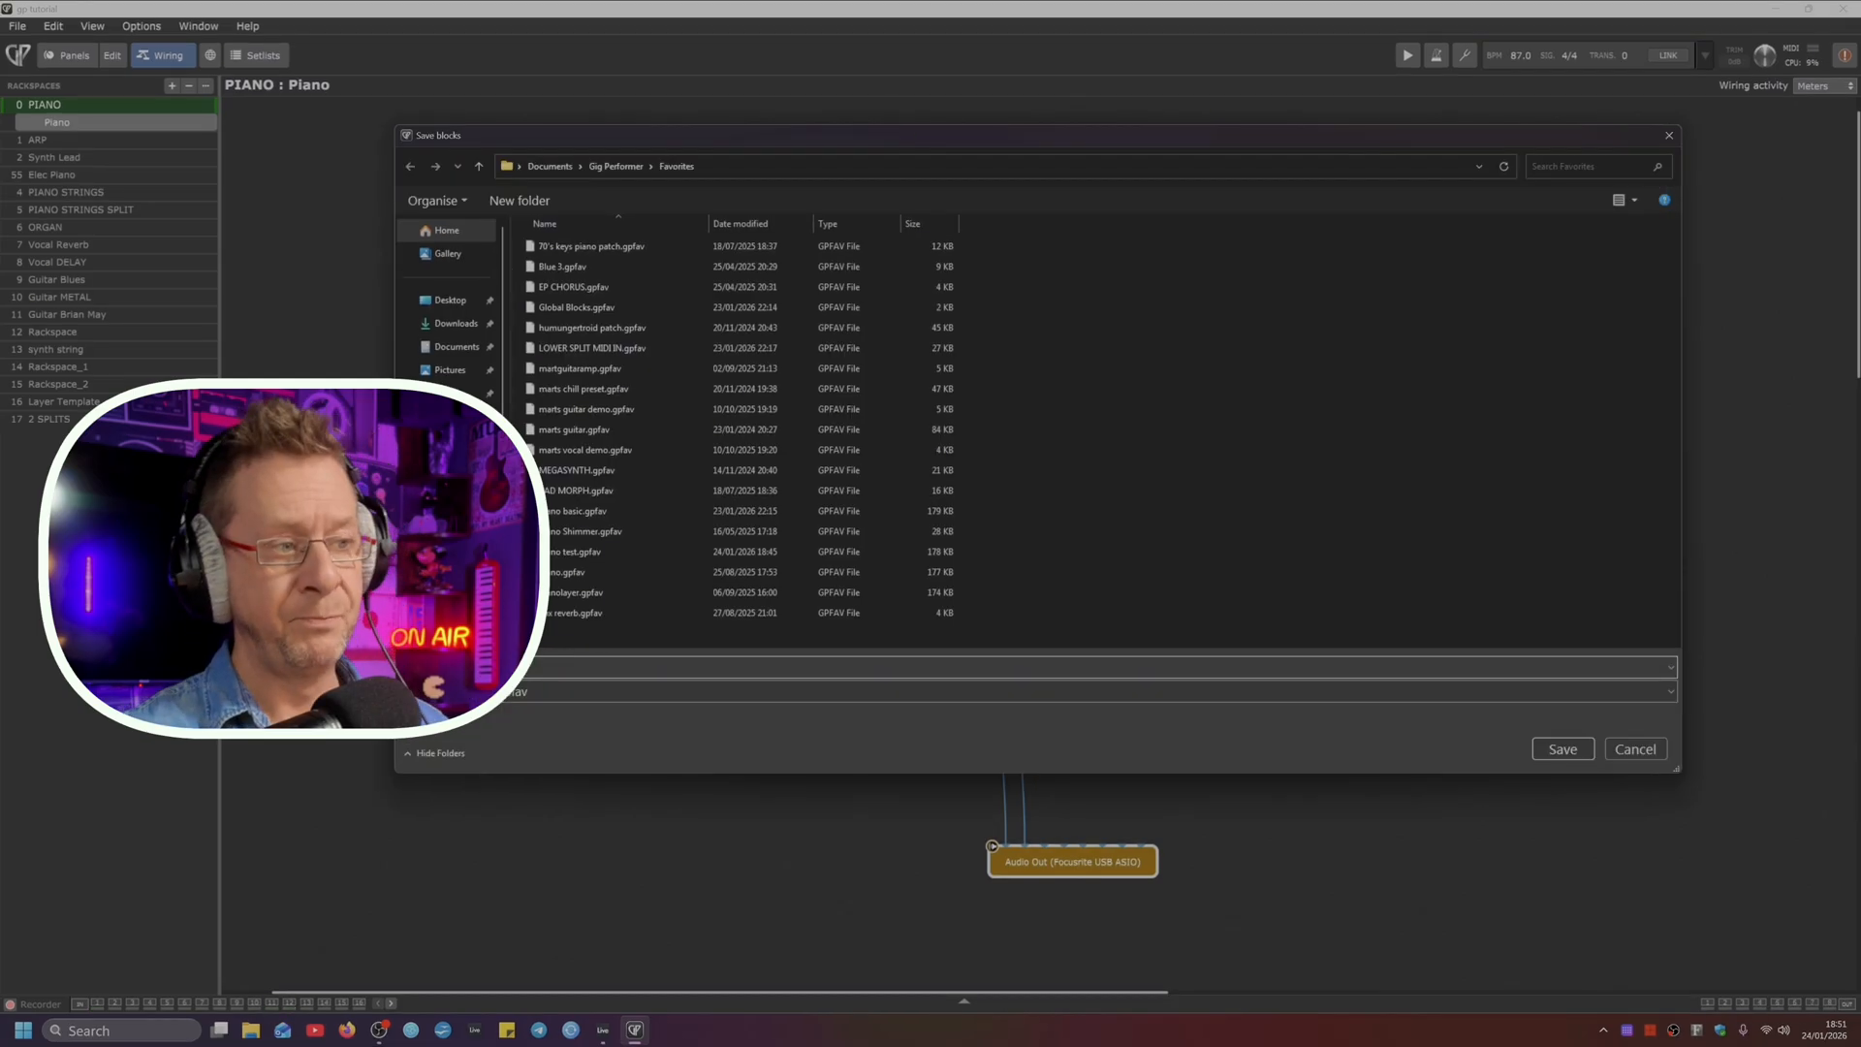
# Step: Save the selected blocks as a favorite named "piano piano" and switch to the Elec Piano rackspace
pyautogui.write('piano piano')
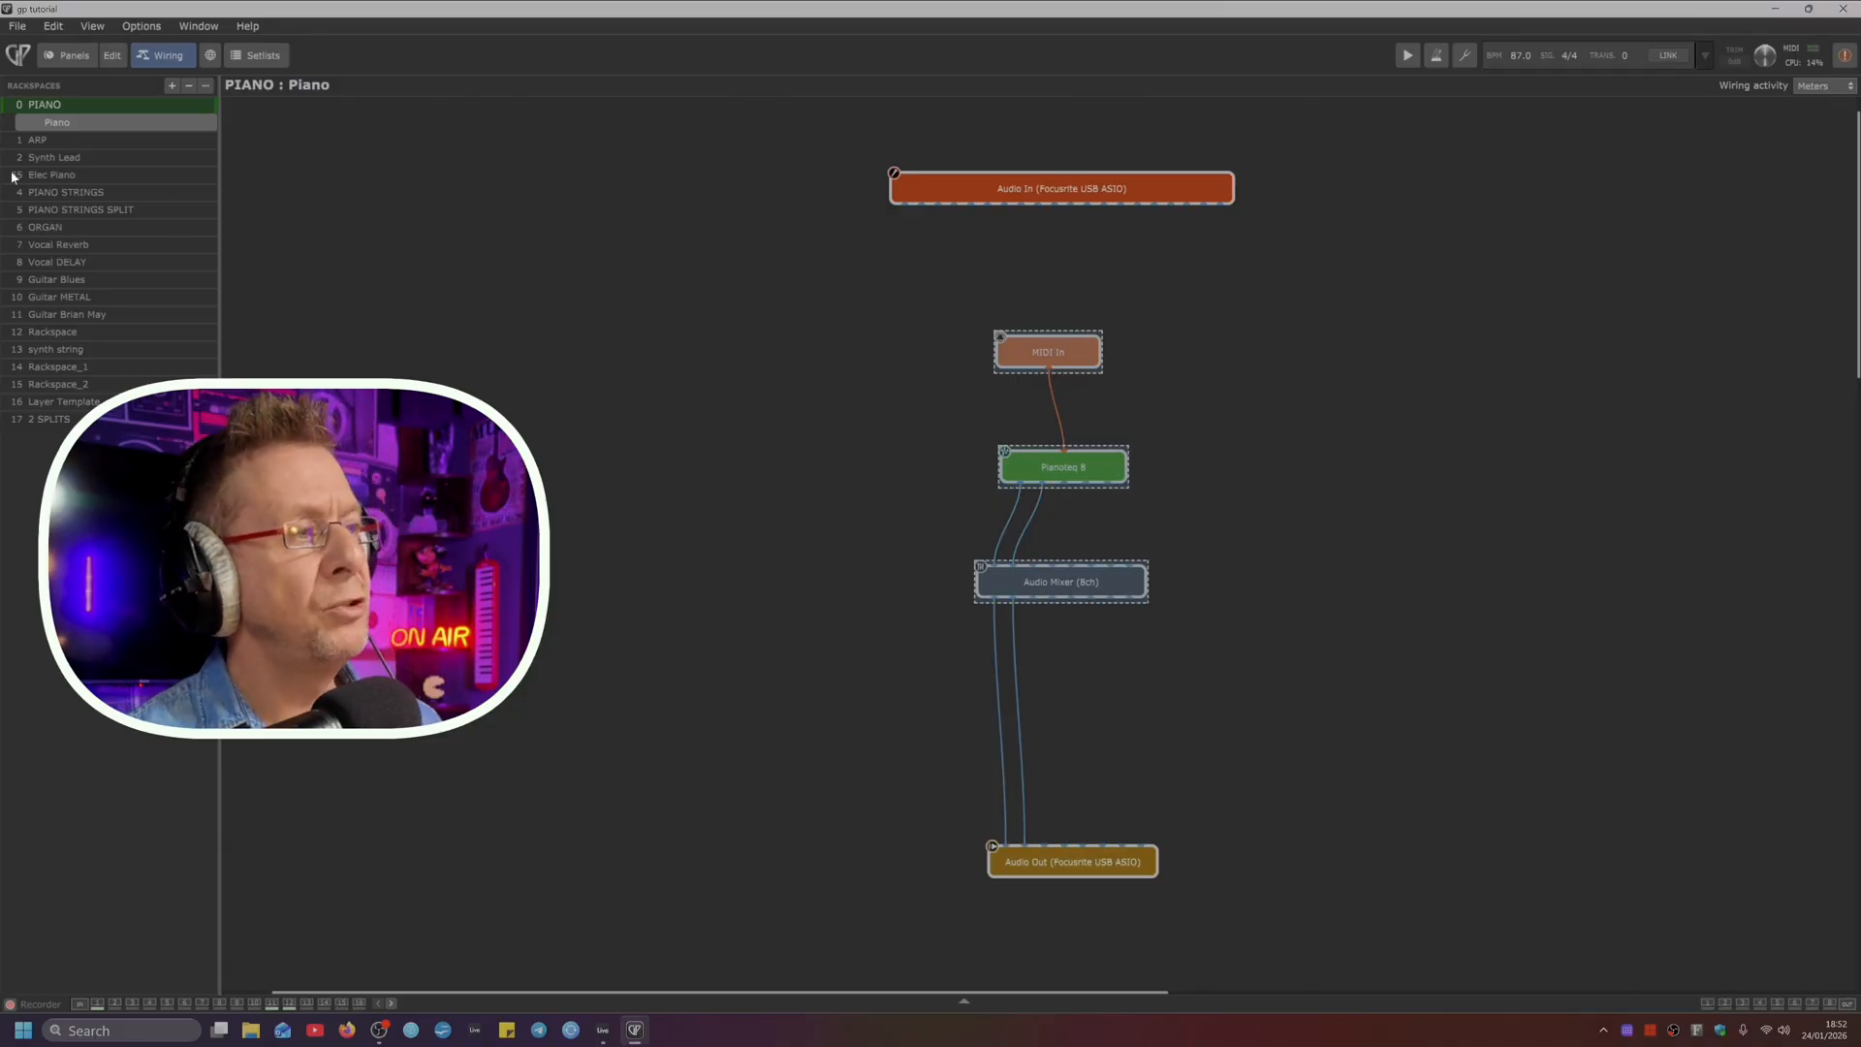
pyautogui.click(49, 172)
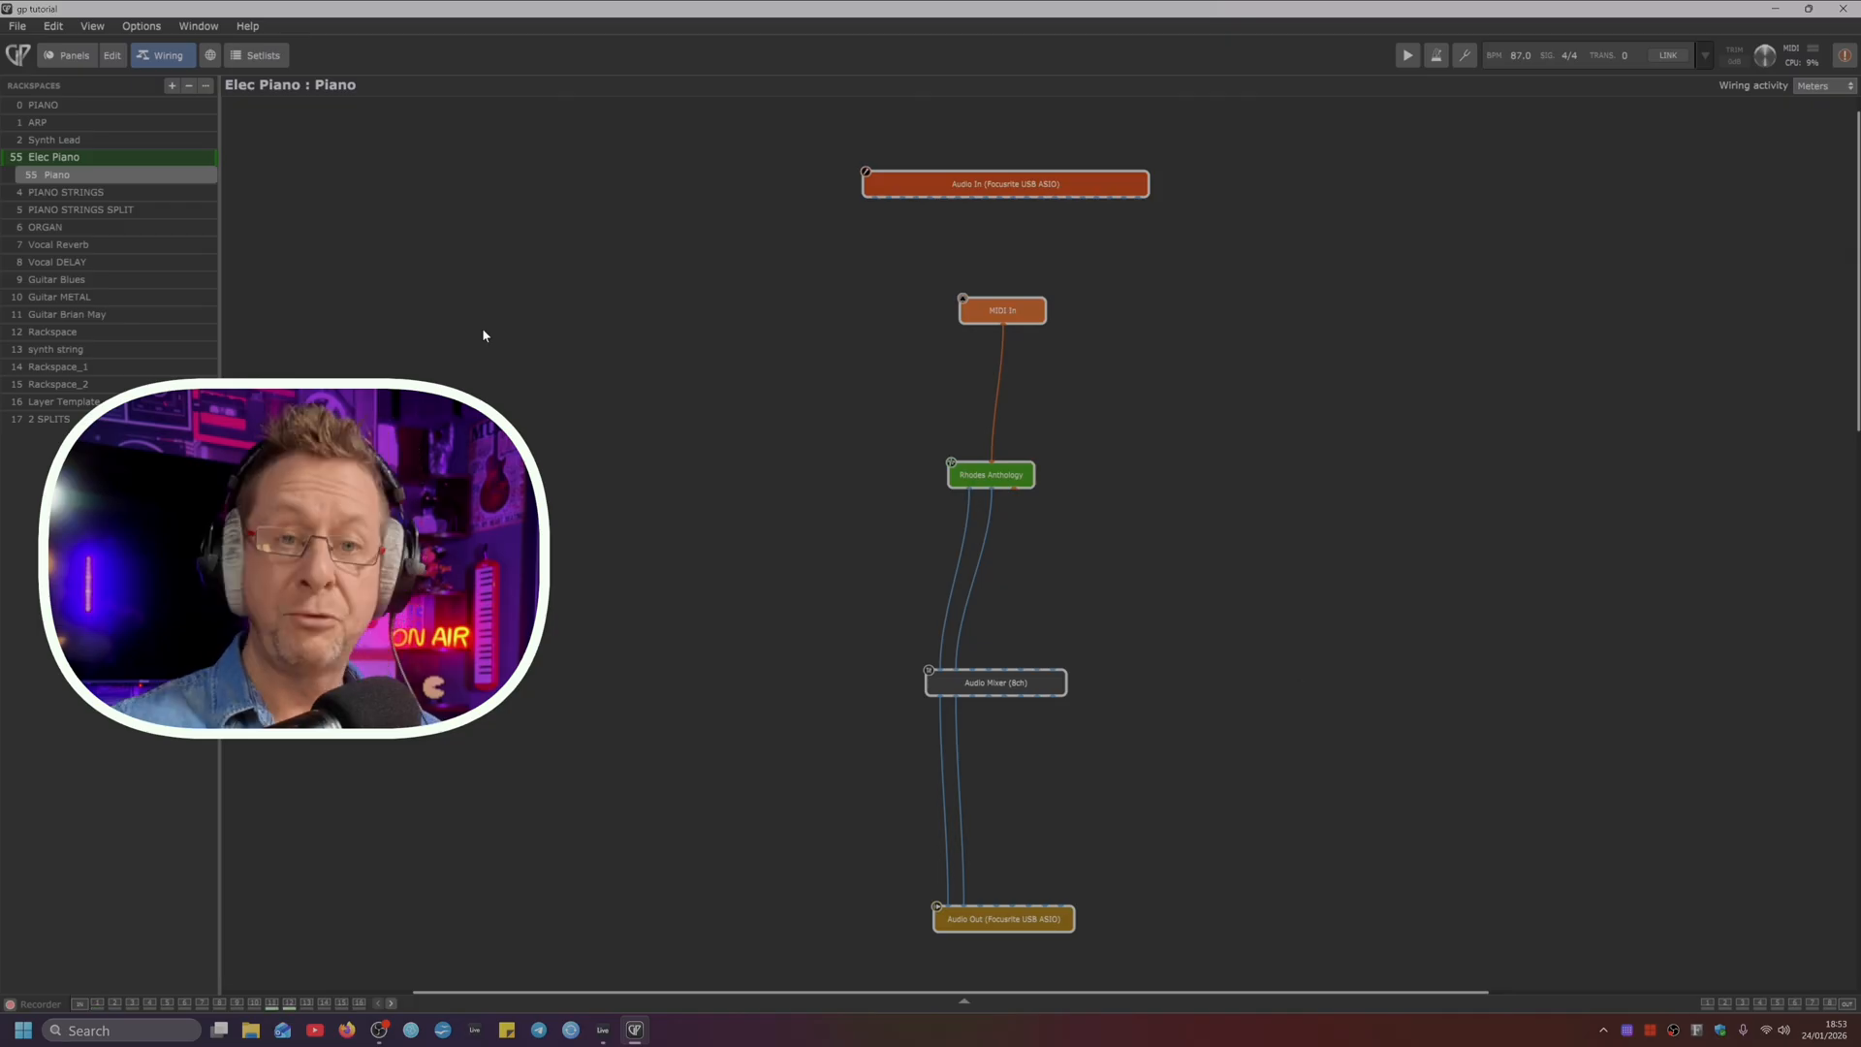
# Step: Insert the "piano piano" favorite beside the Rhodes chain and wire its mixer's stereo outputs into Audio Mixer (8ch)
pyautogui.rightClick(528, 325)
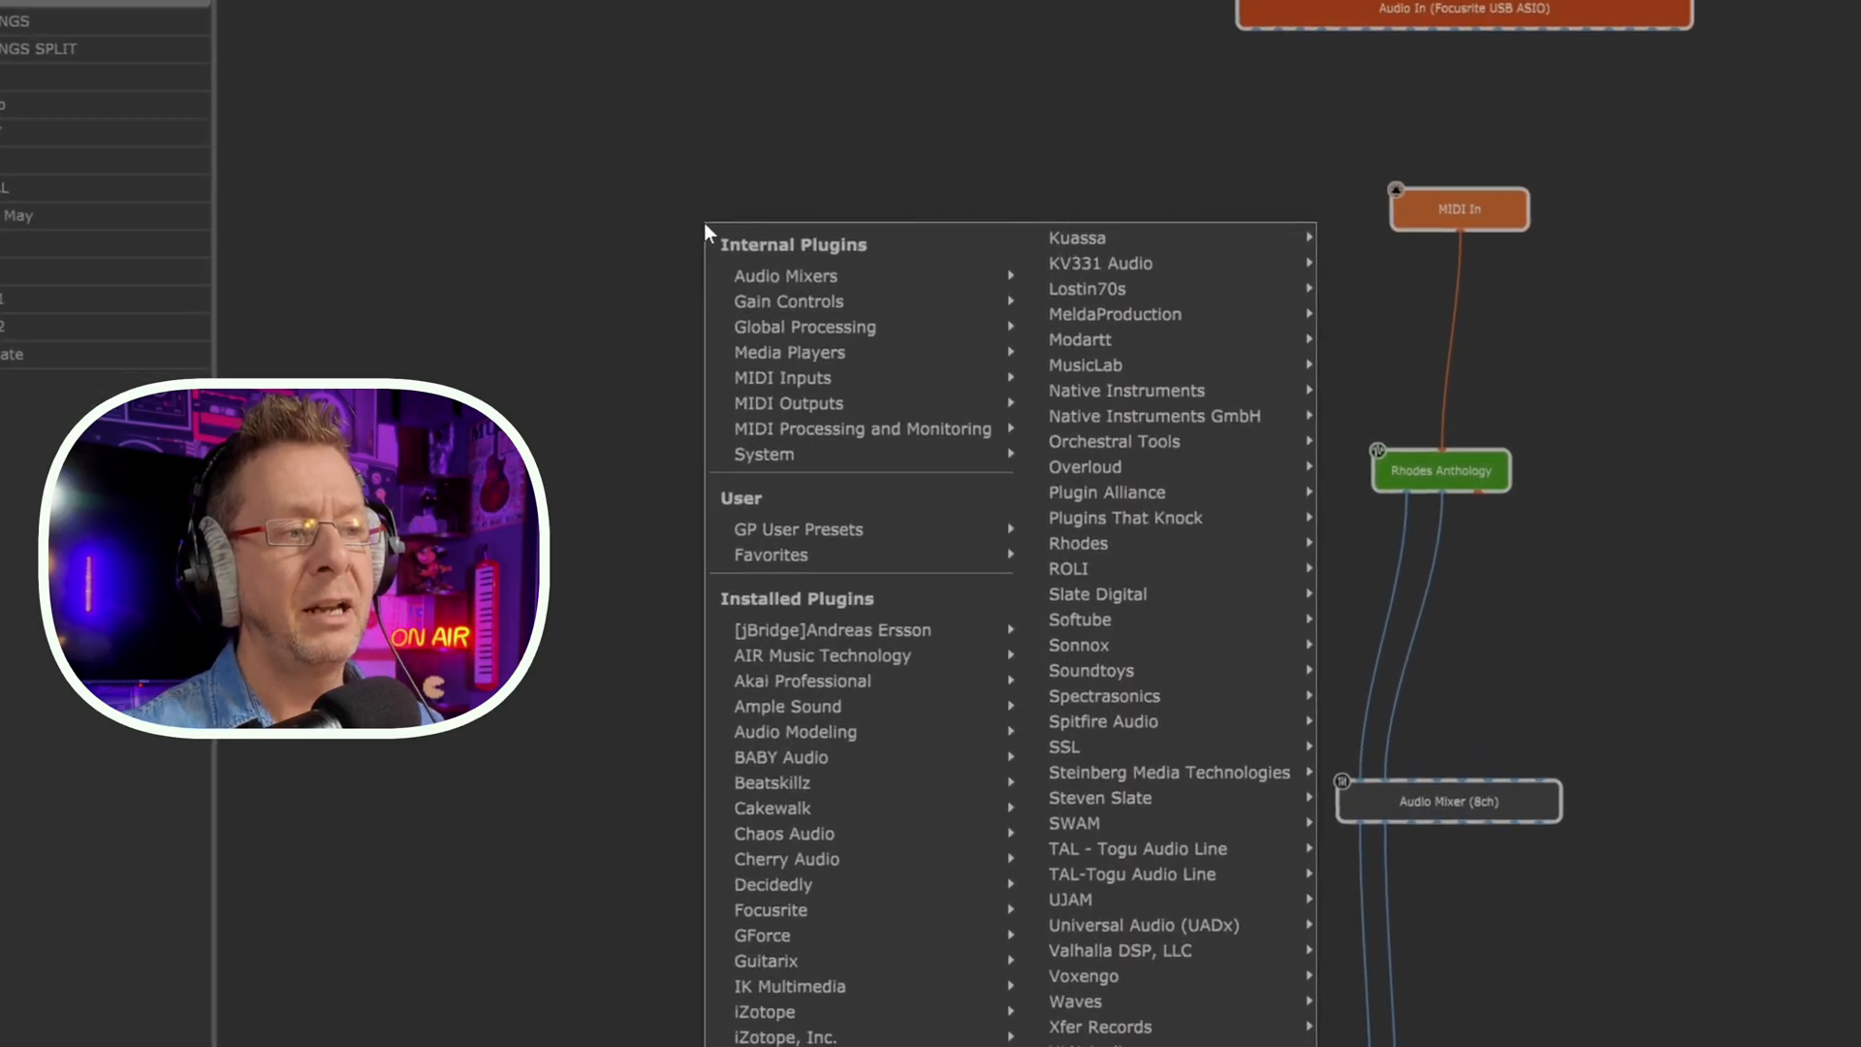
pyautogui.moveTo(771, 555)
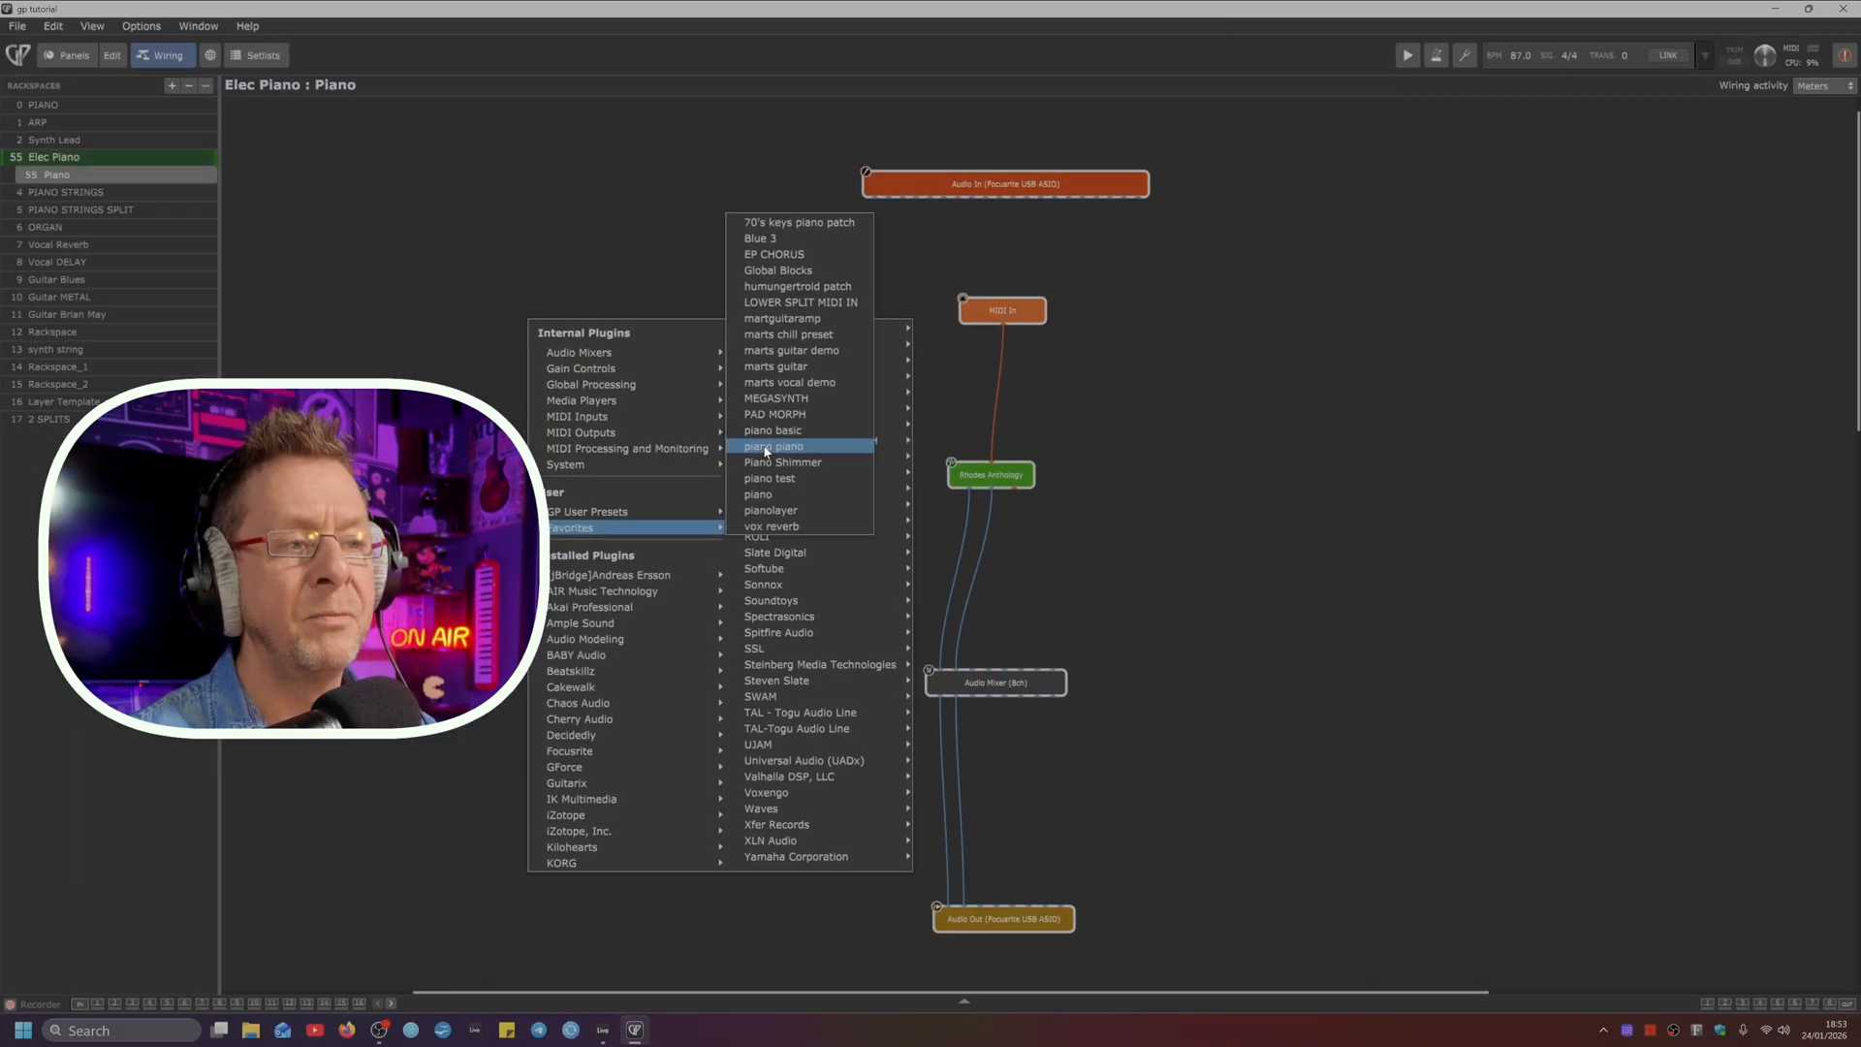
pyautogui.click(766, 448)
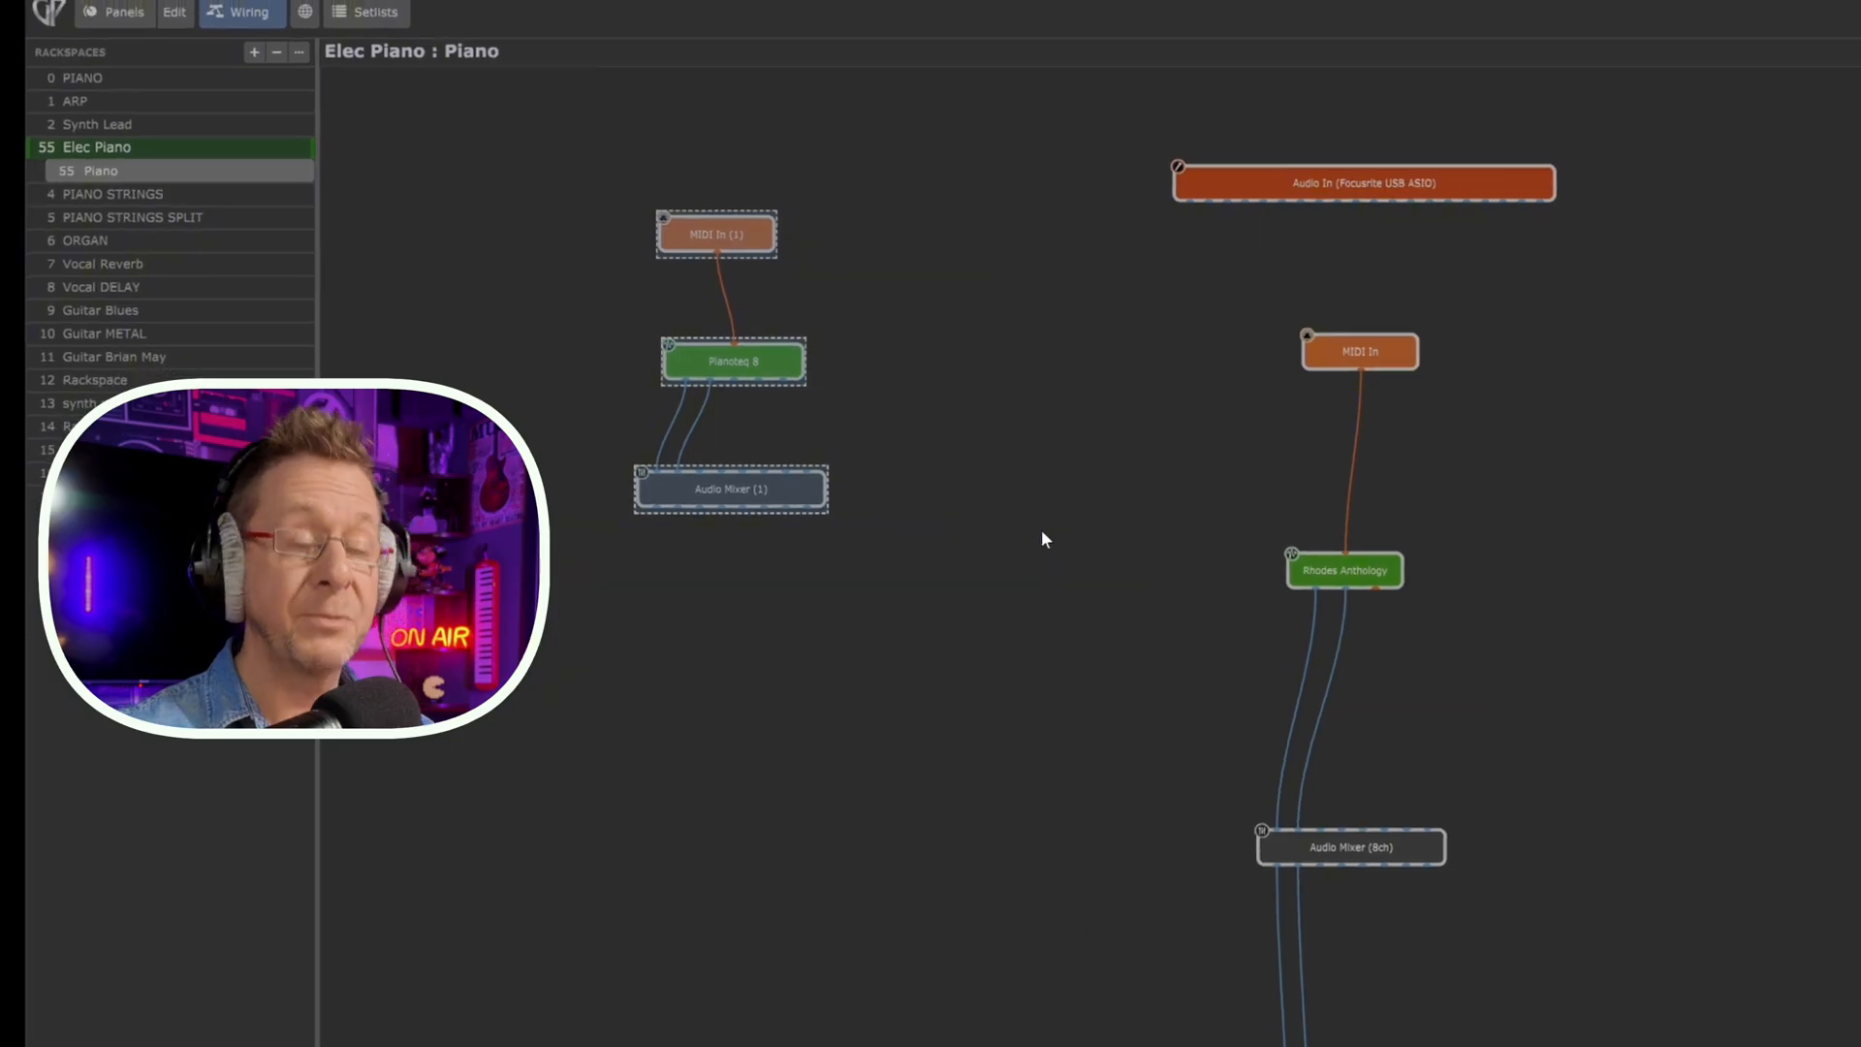
pyautogui.moveTo(656, 510); pyautogui.dragTo(973, 608)
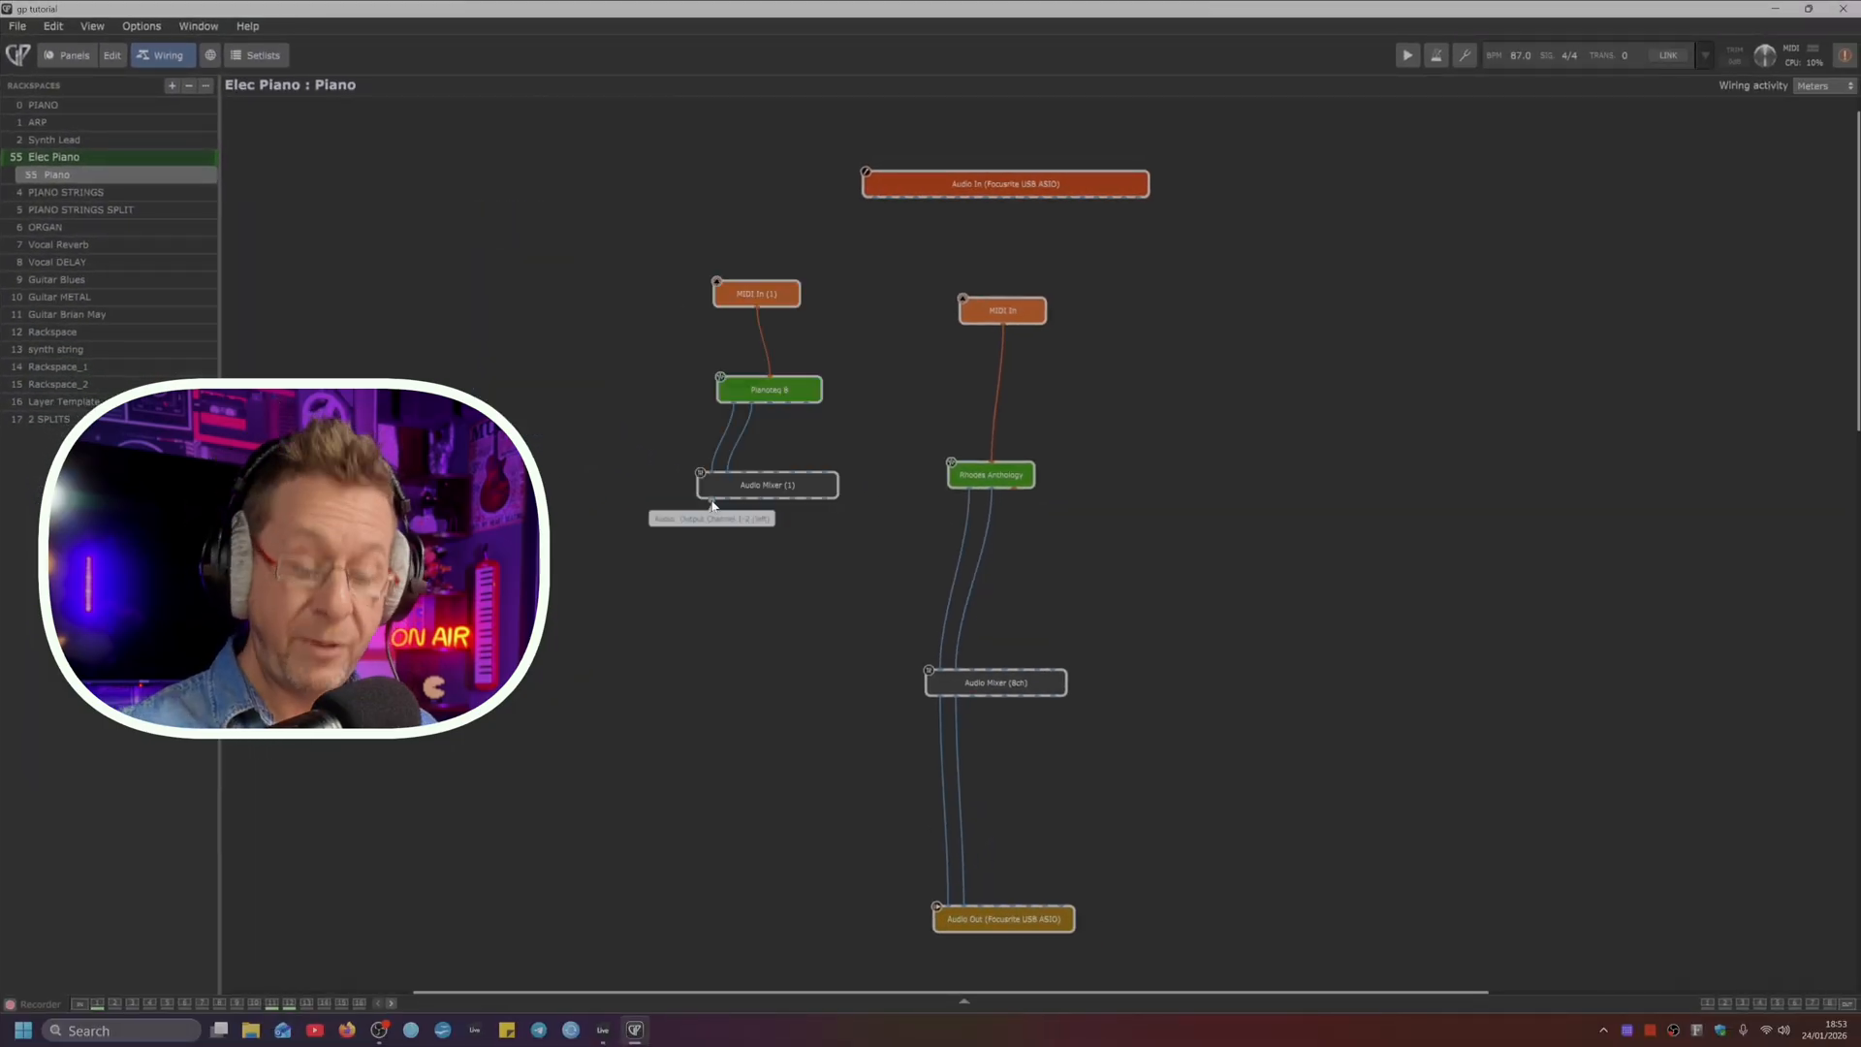
pyautogui.moveTo(712, 504); pyautogui.dragTo(939, 672)
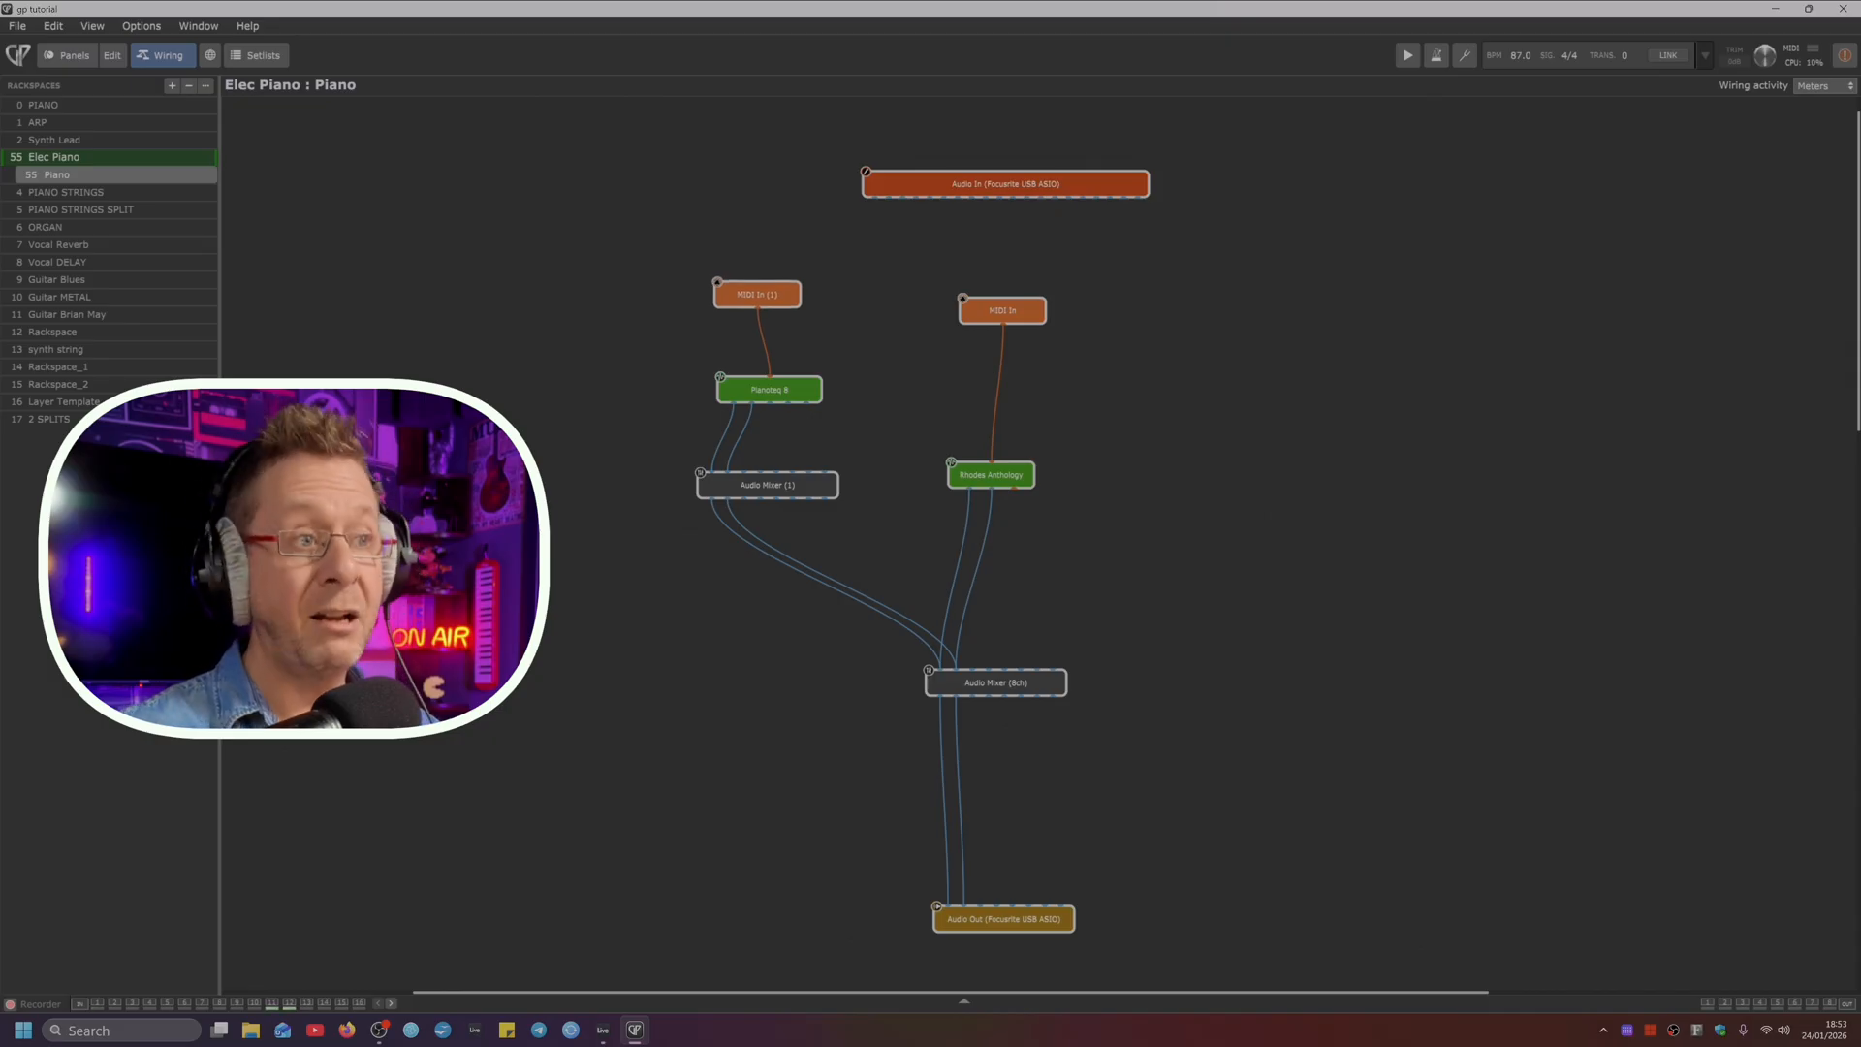
pyautogui.moveTo(740, 391)
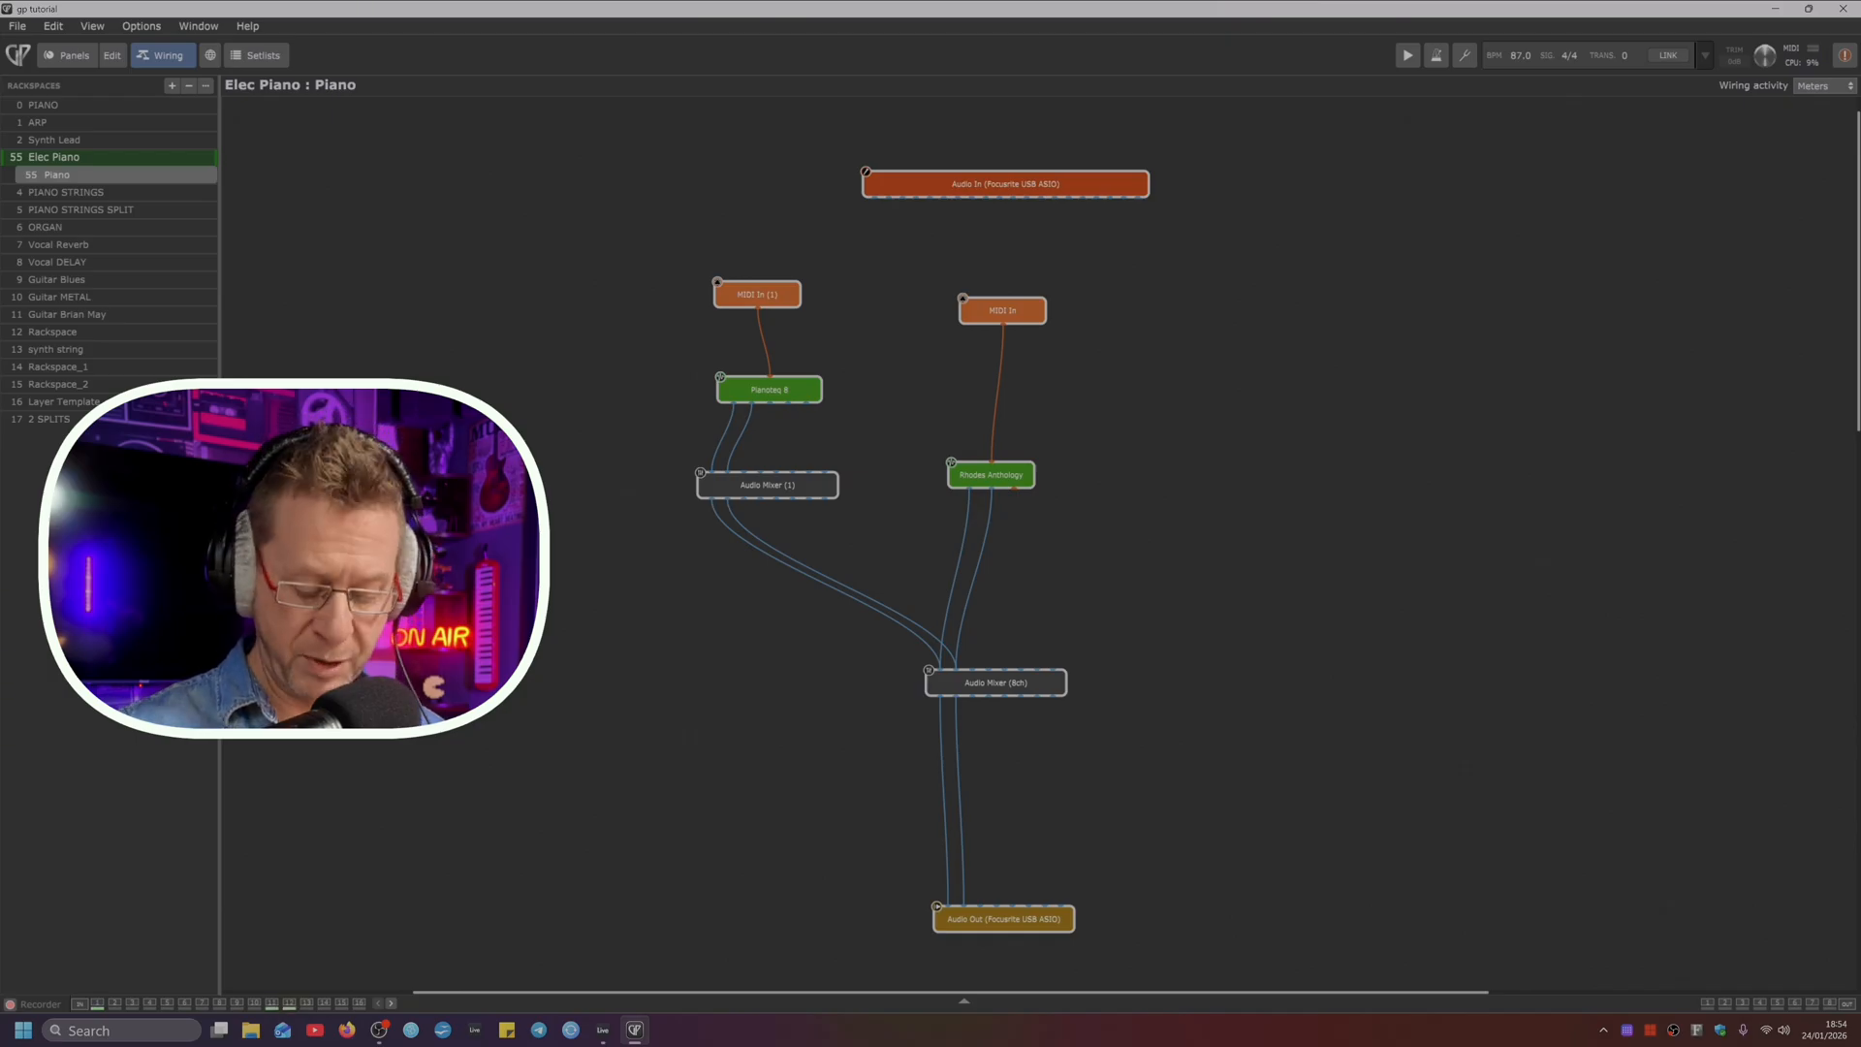
# Step: Filter the plugin finder for "piano piano", insert that favorite again and place it beside the first Pianoteq chain
pyautogui.hotkey('ctrl', 'p')
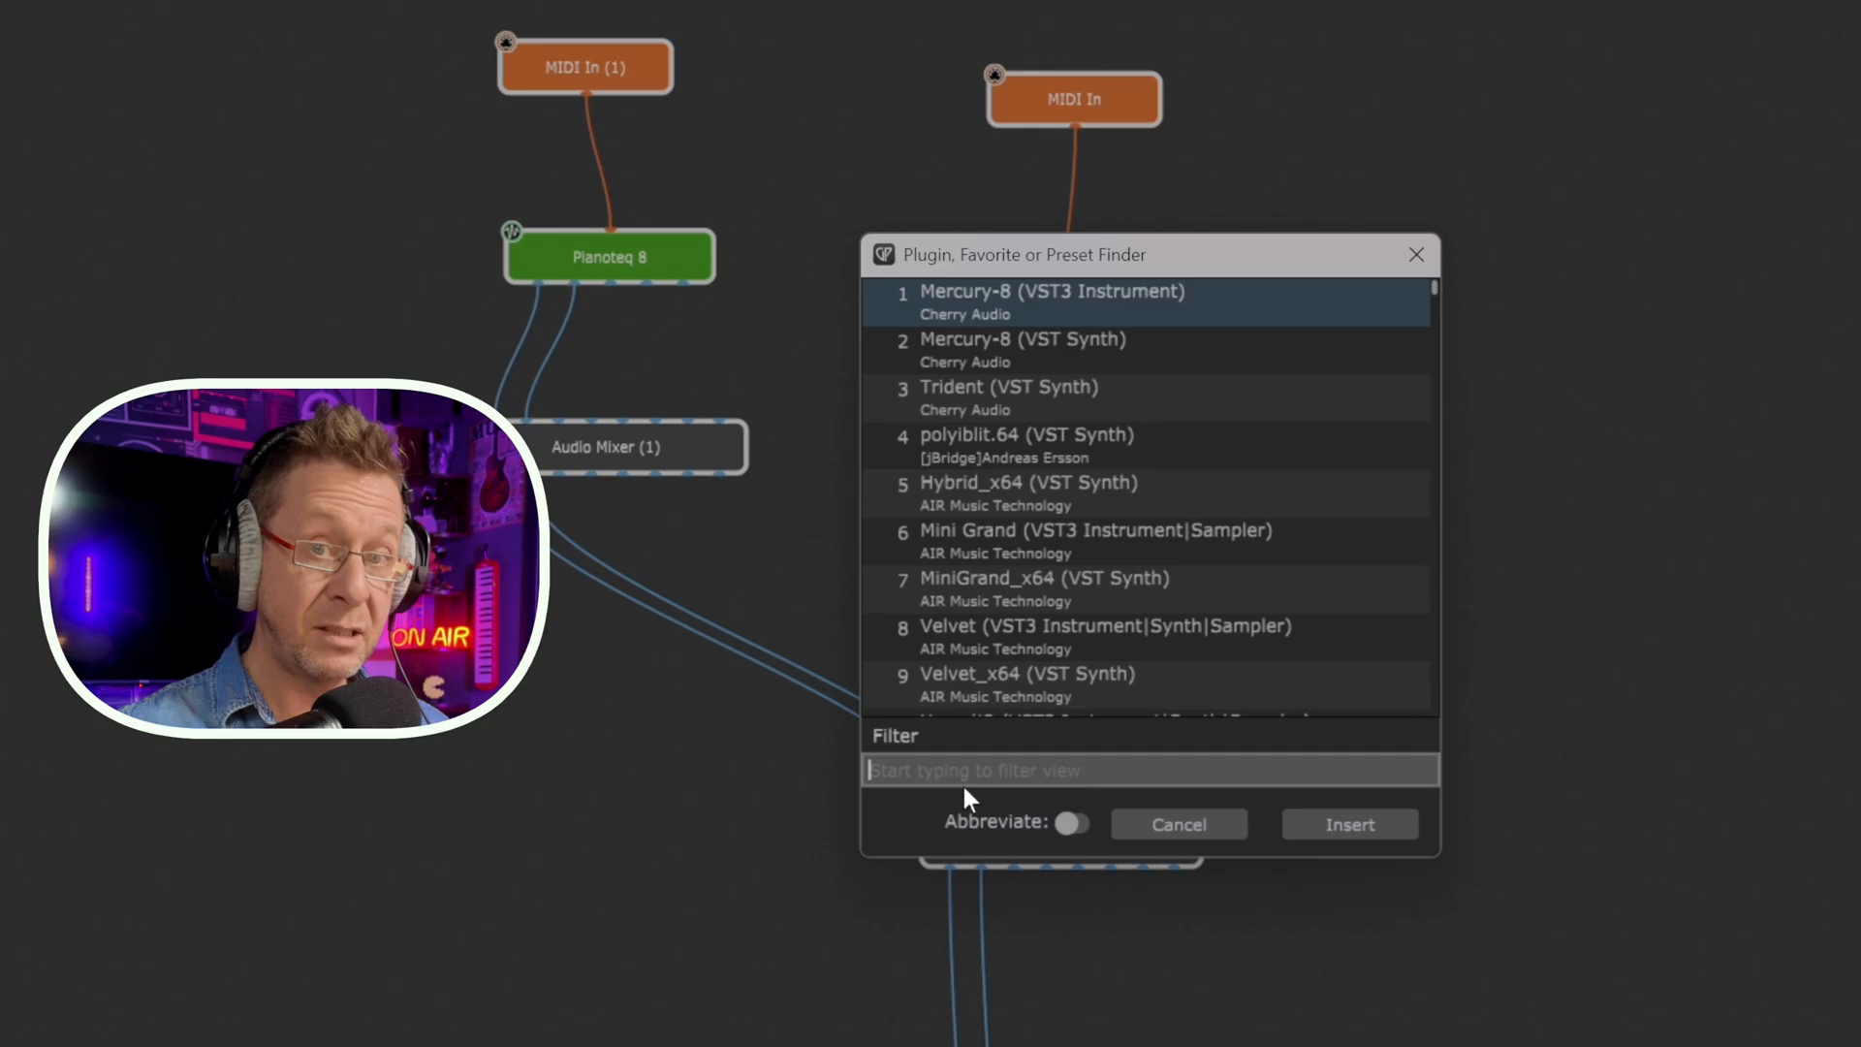
pyautogui.write('piano piano')
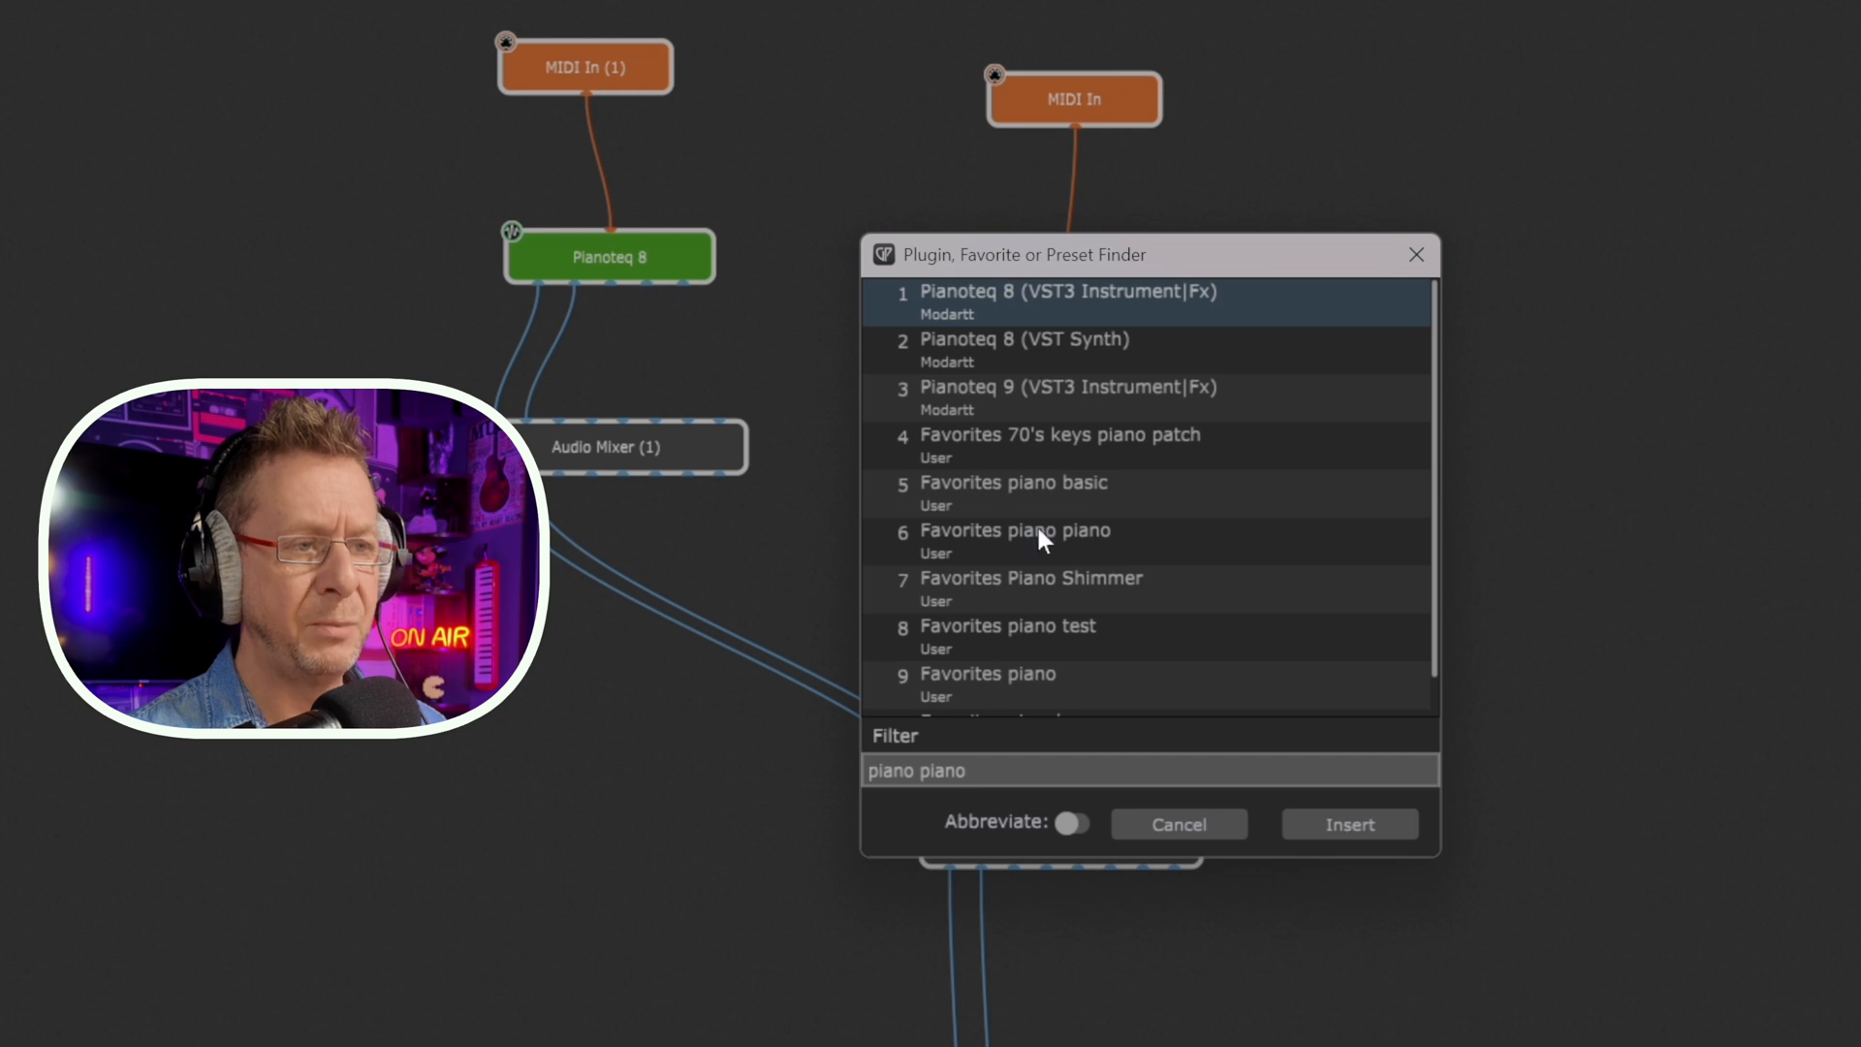
pyautogui.click(1042, 538)
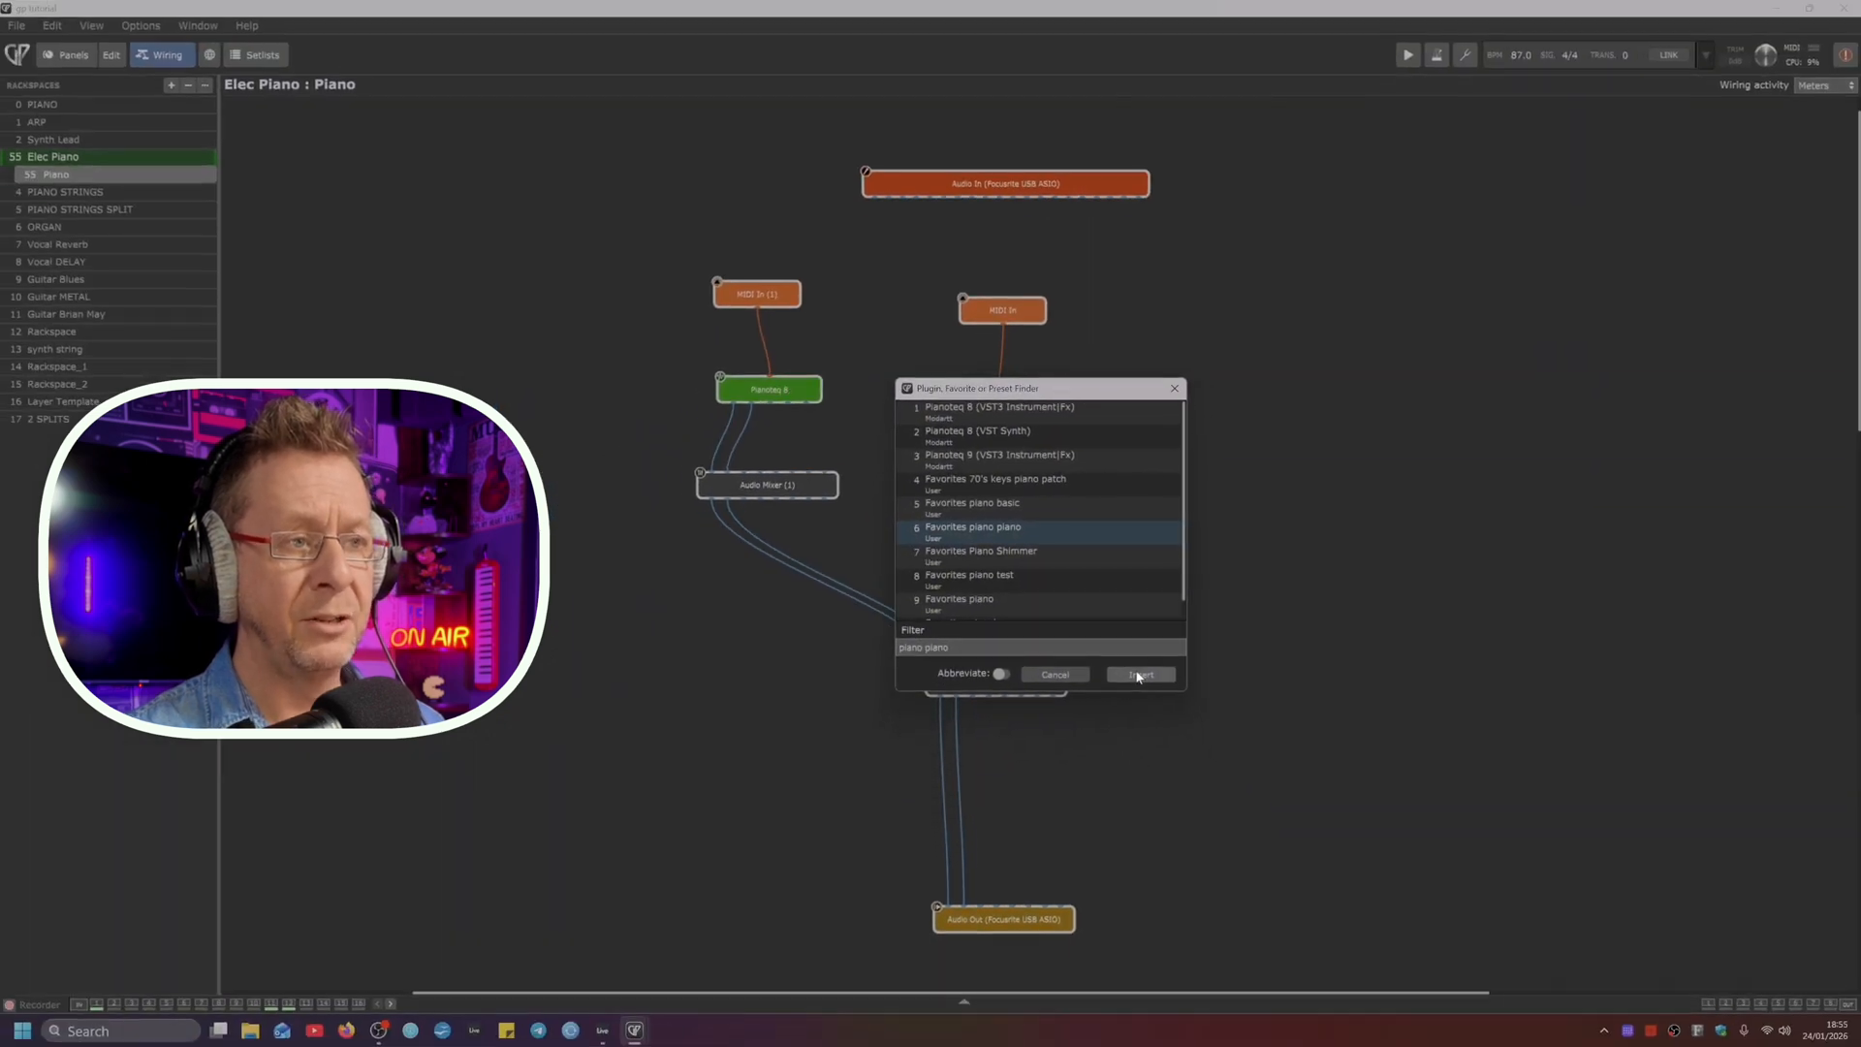
pyautogui.click(1350, 824)
pyautogui.moveTo(707, 335); pyautogui.dragTo(544, 297)
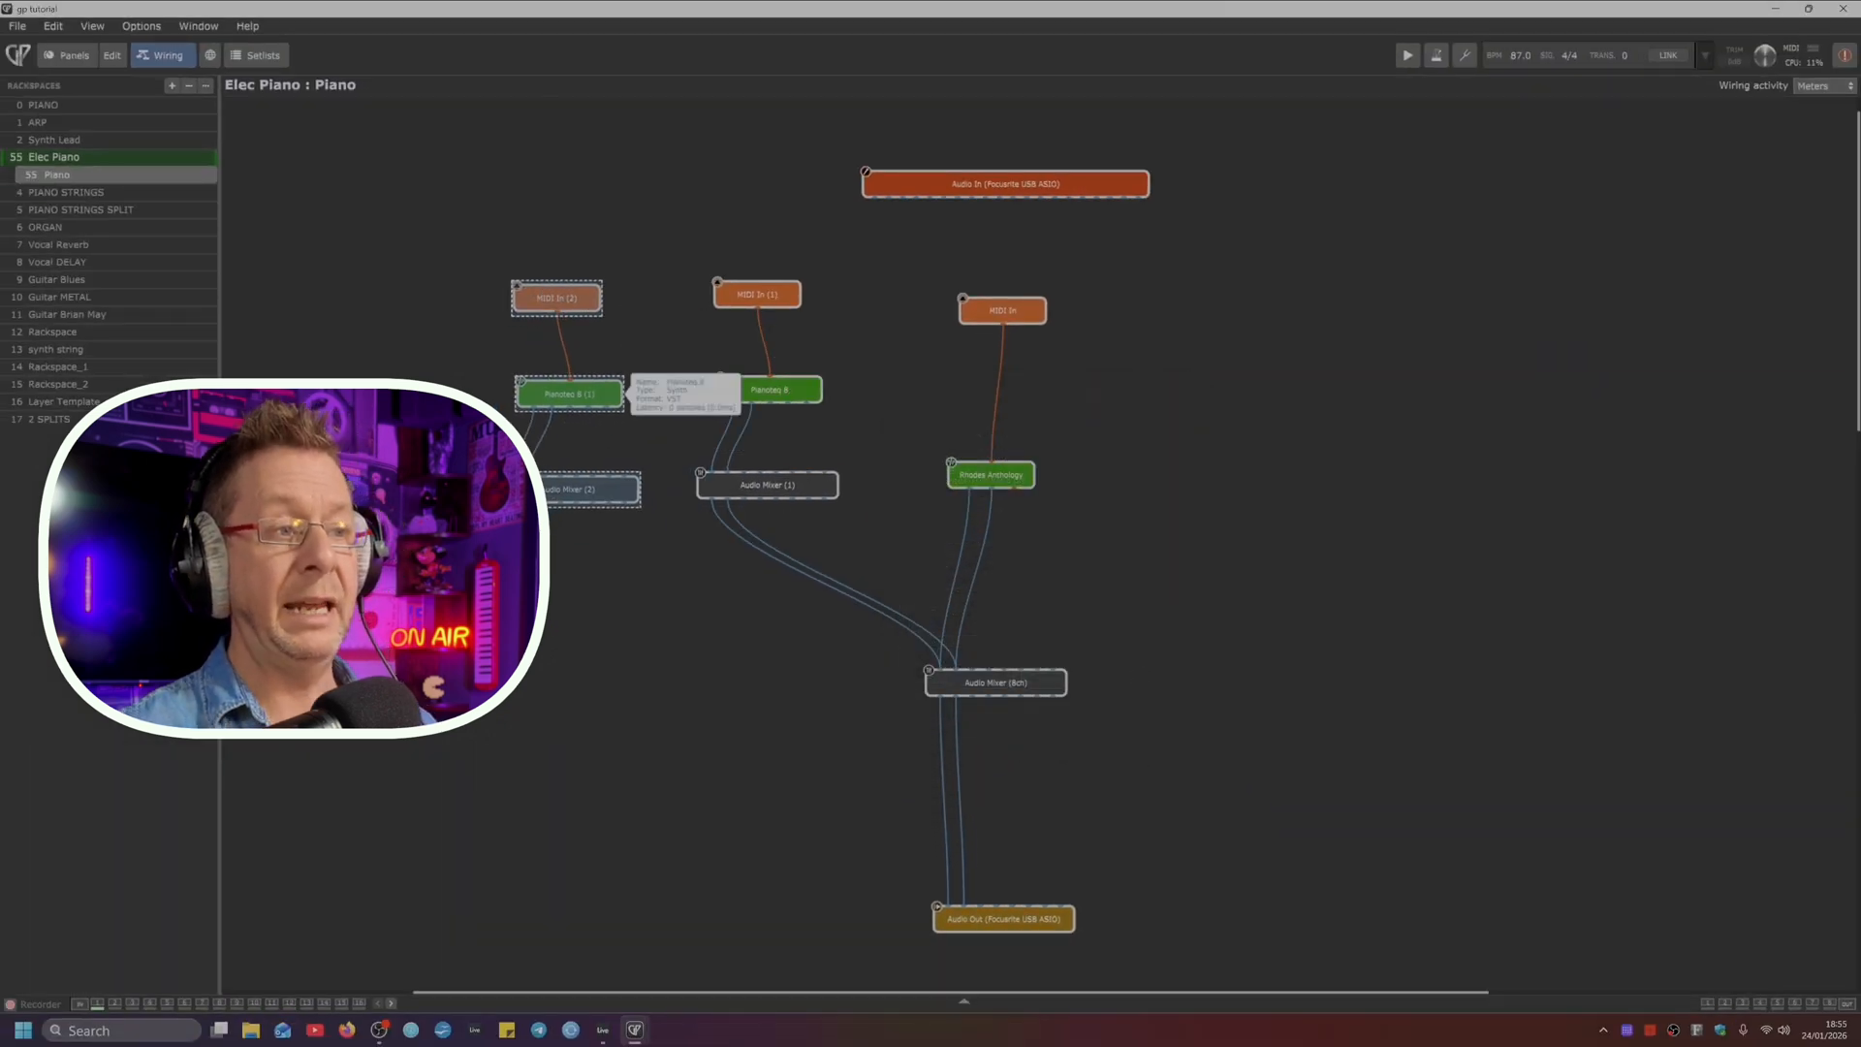
pyautogui.click(514, 572)
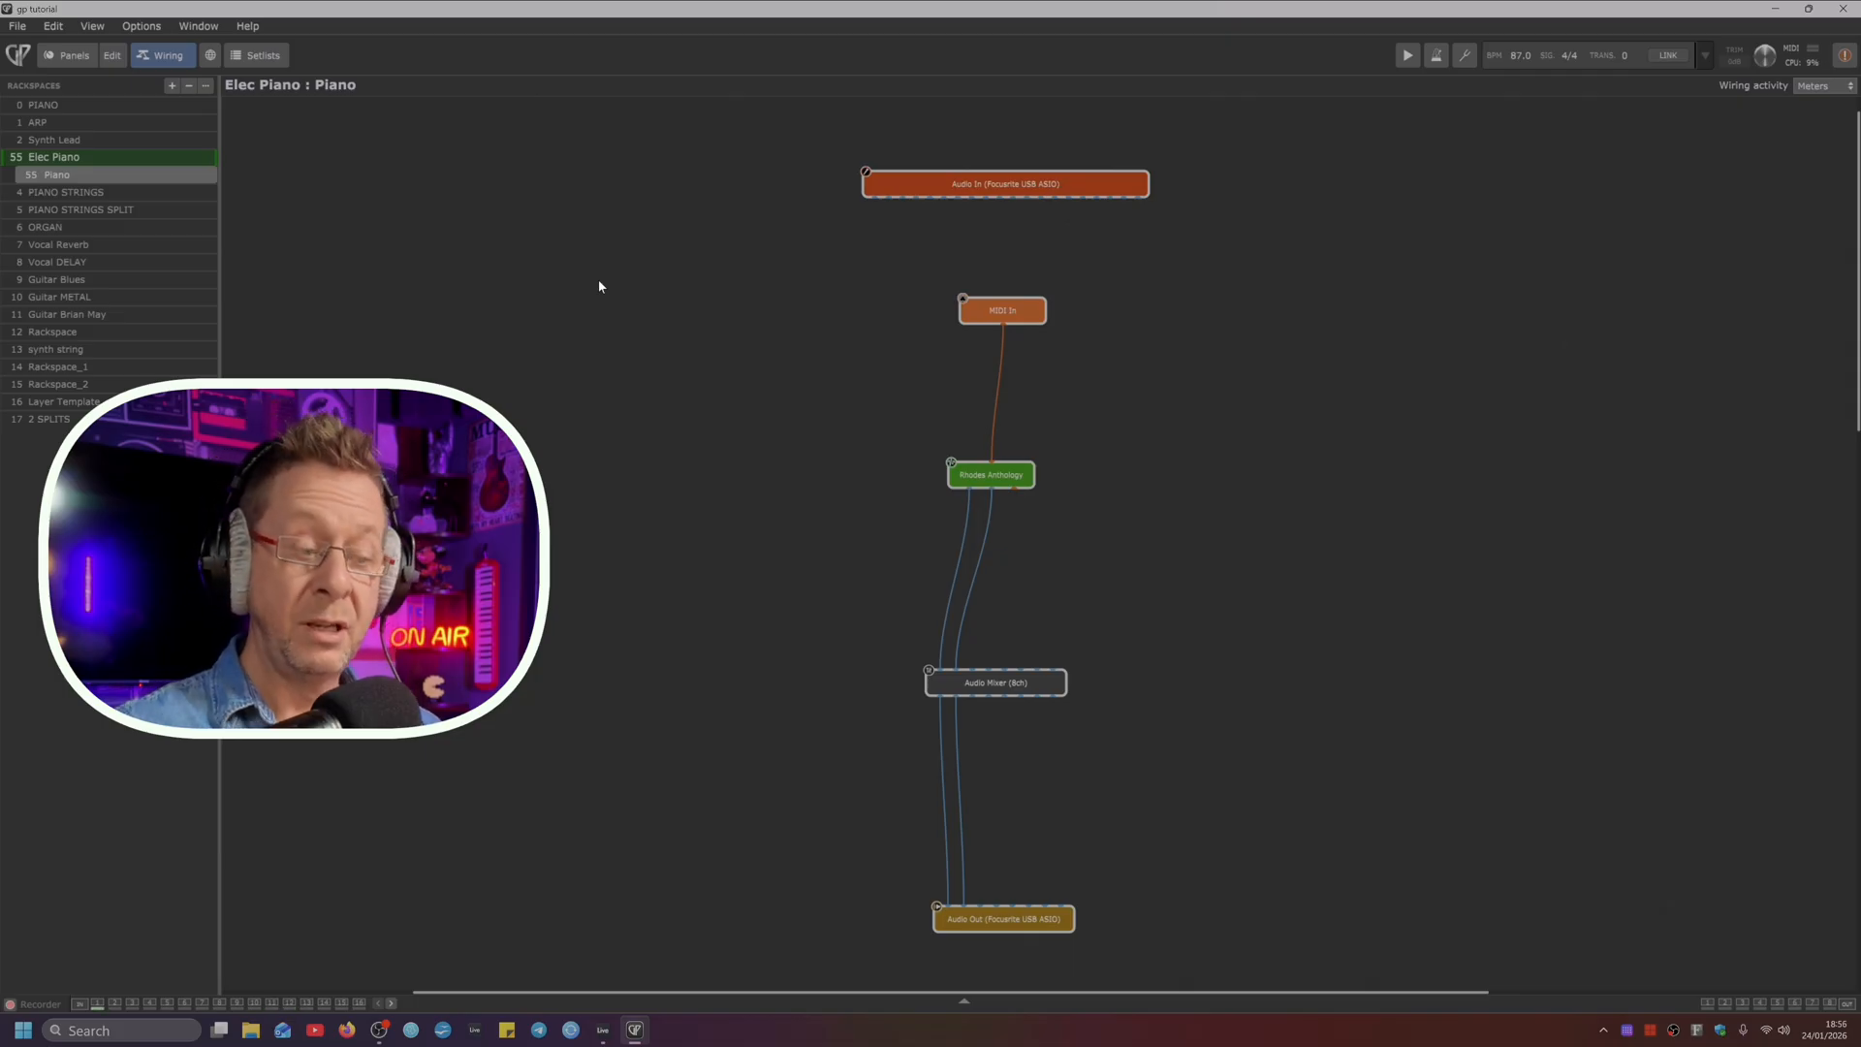
# Step: Add a MIDI In (OMNI) block to the Elec Piano wiring and restrict it to source channel 1
pyautogui.rightClick(464, 279)
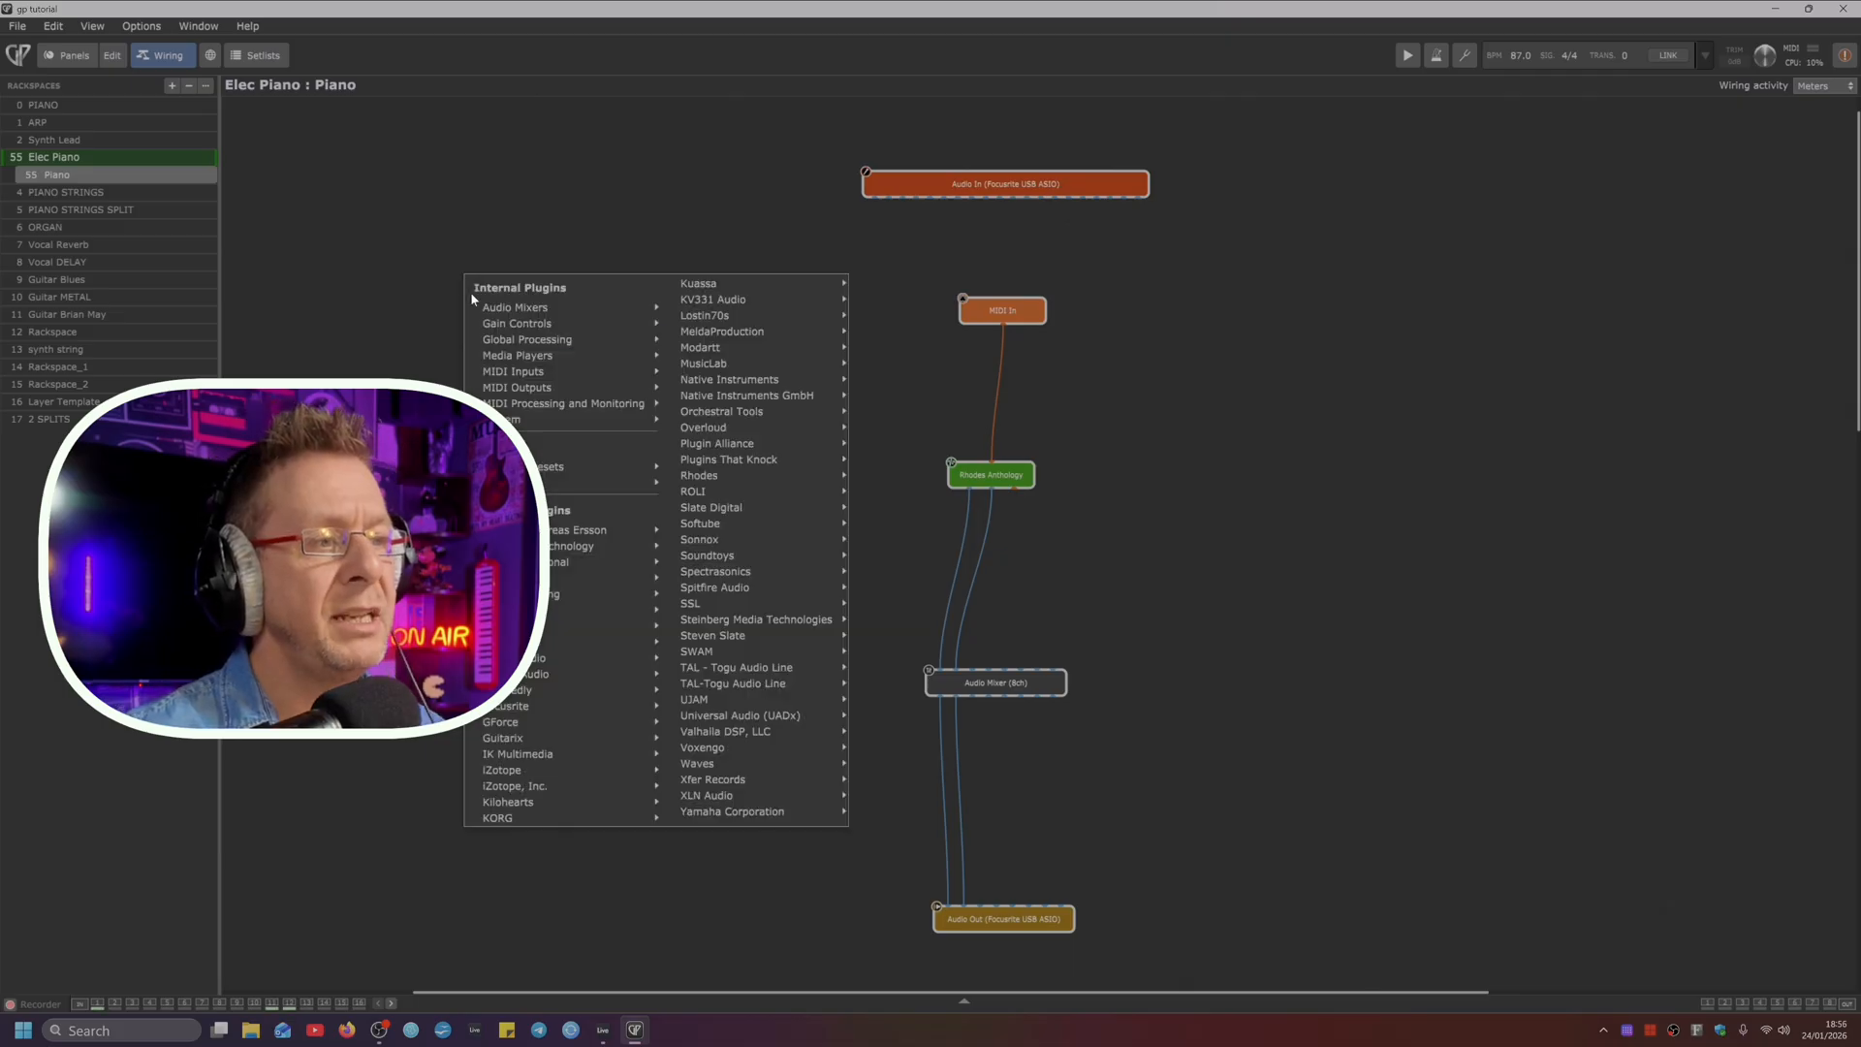
pyautogui.moveTo(620, 371)
pyautogui.click(686, 452)
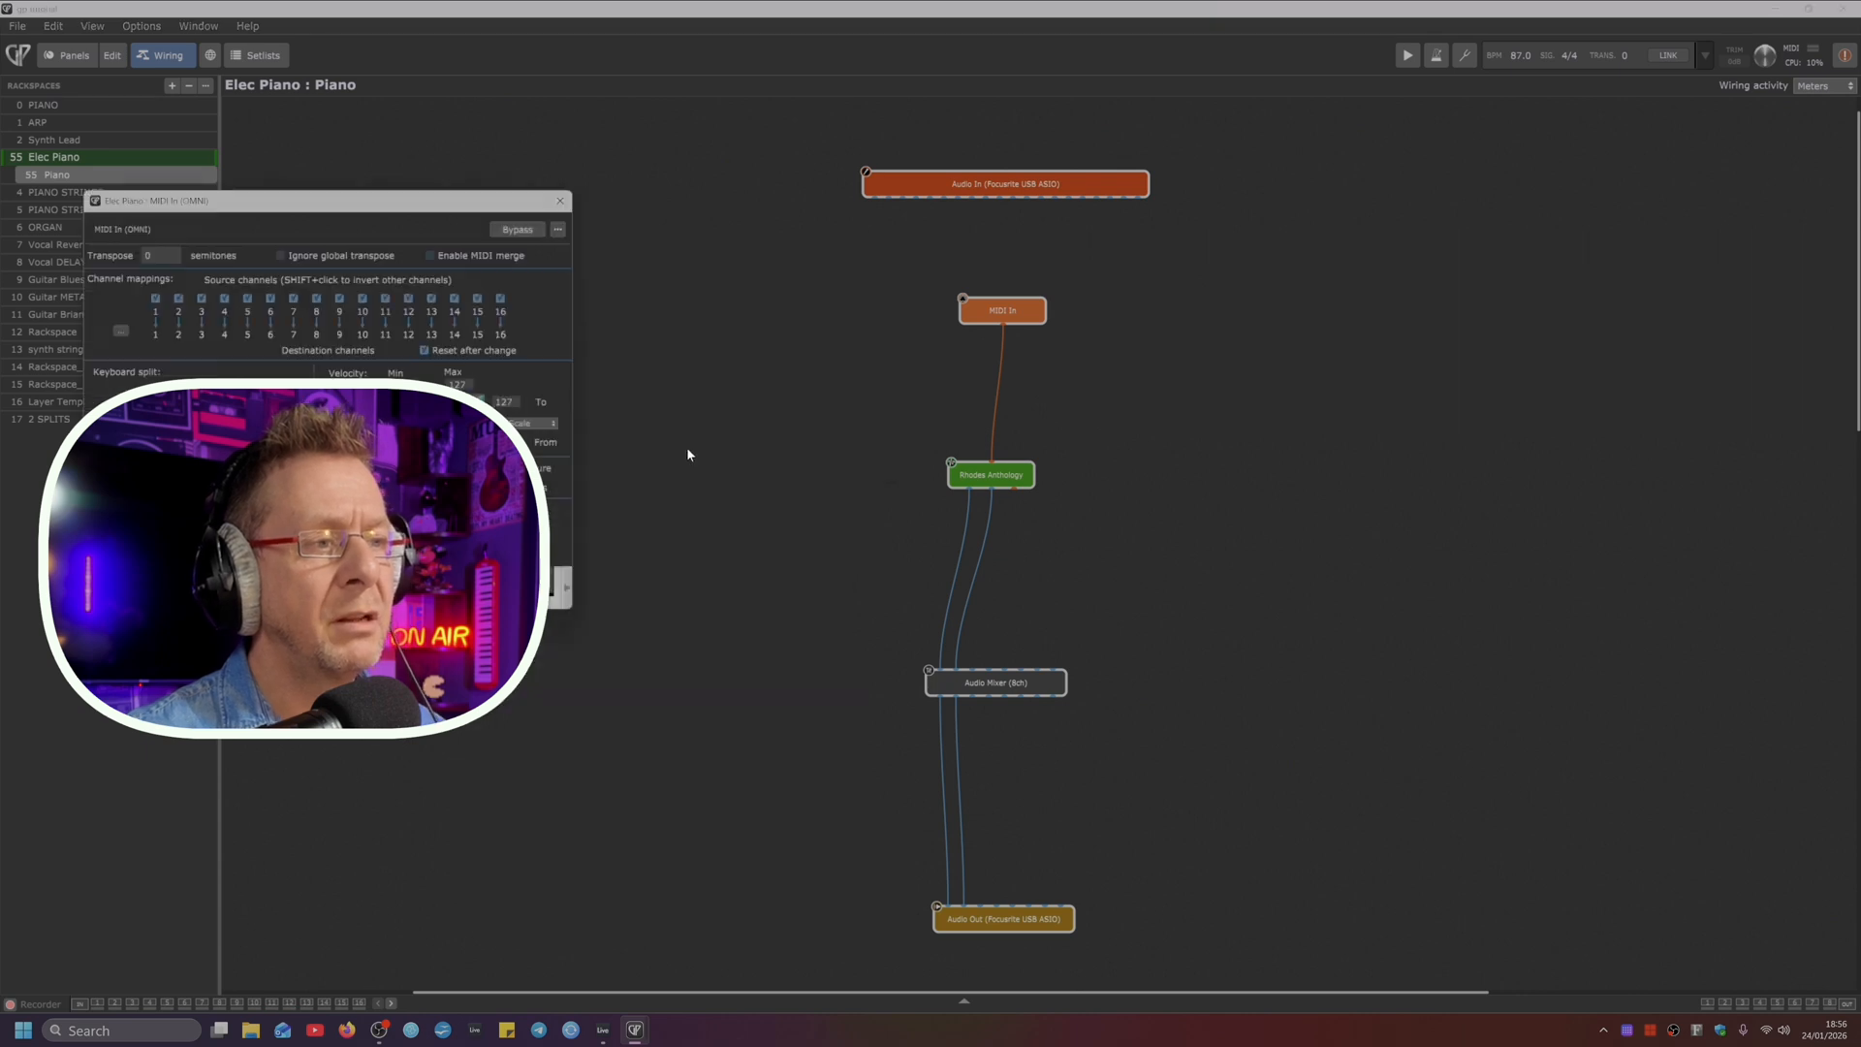
pyautogui.moveTo(324, 193); pyautogui.dragTo(624, 254)
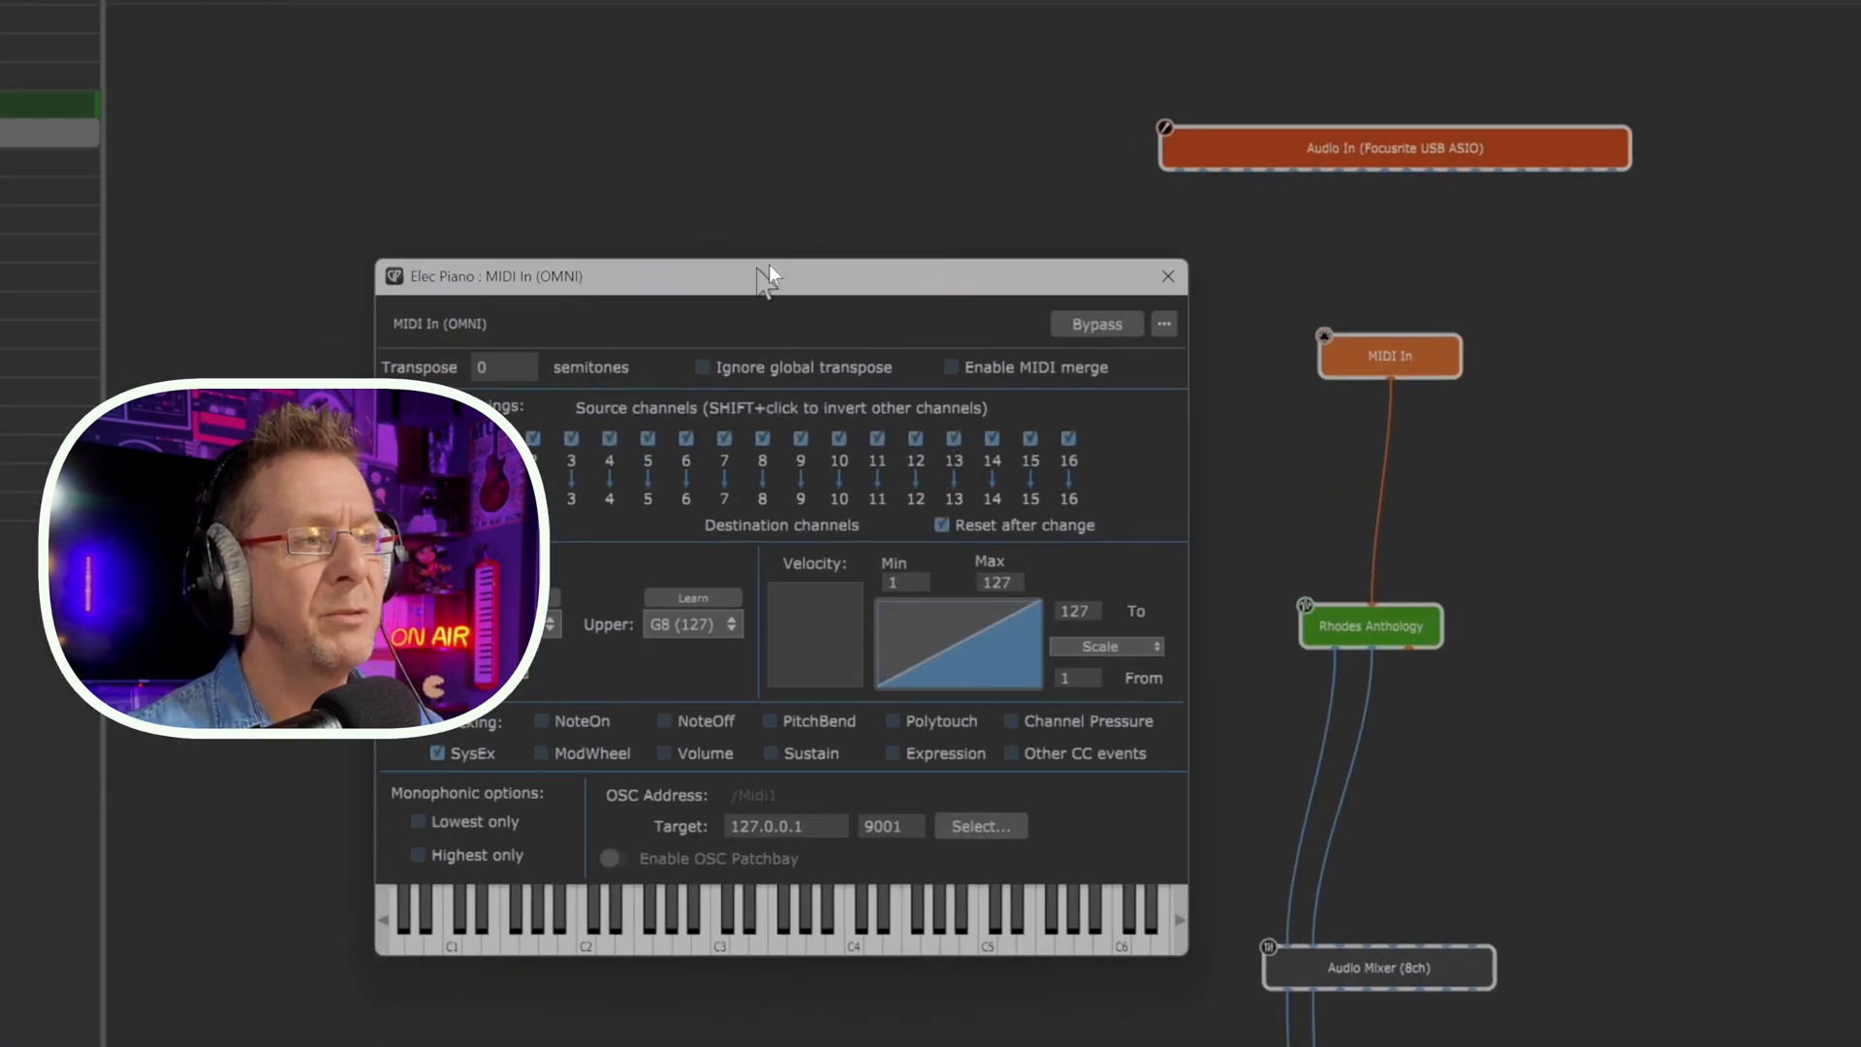
pyautogui.moveTo(770, 265); pyautogui.dragTo(991, 125)
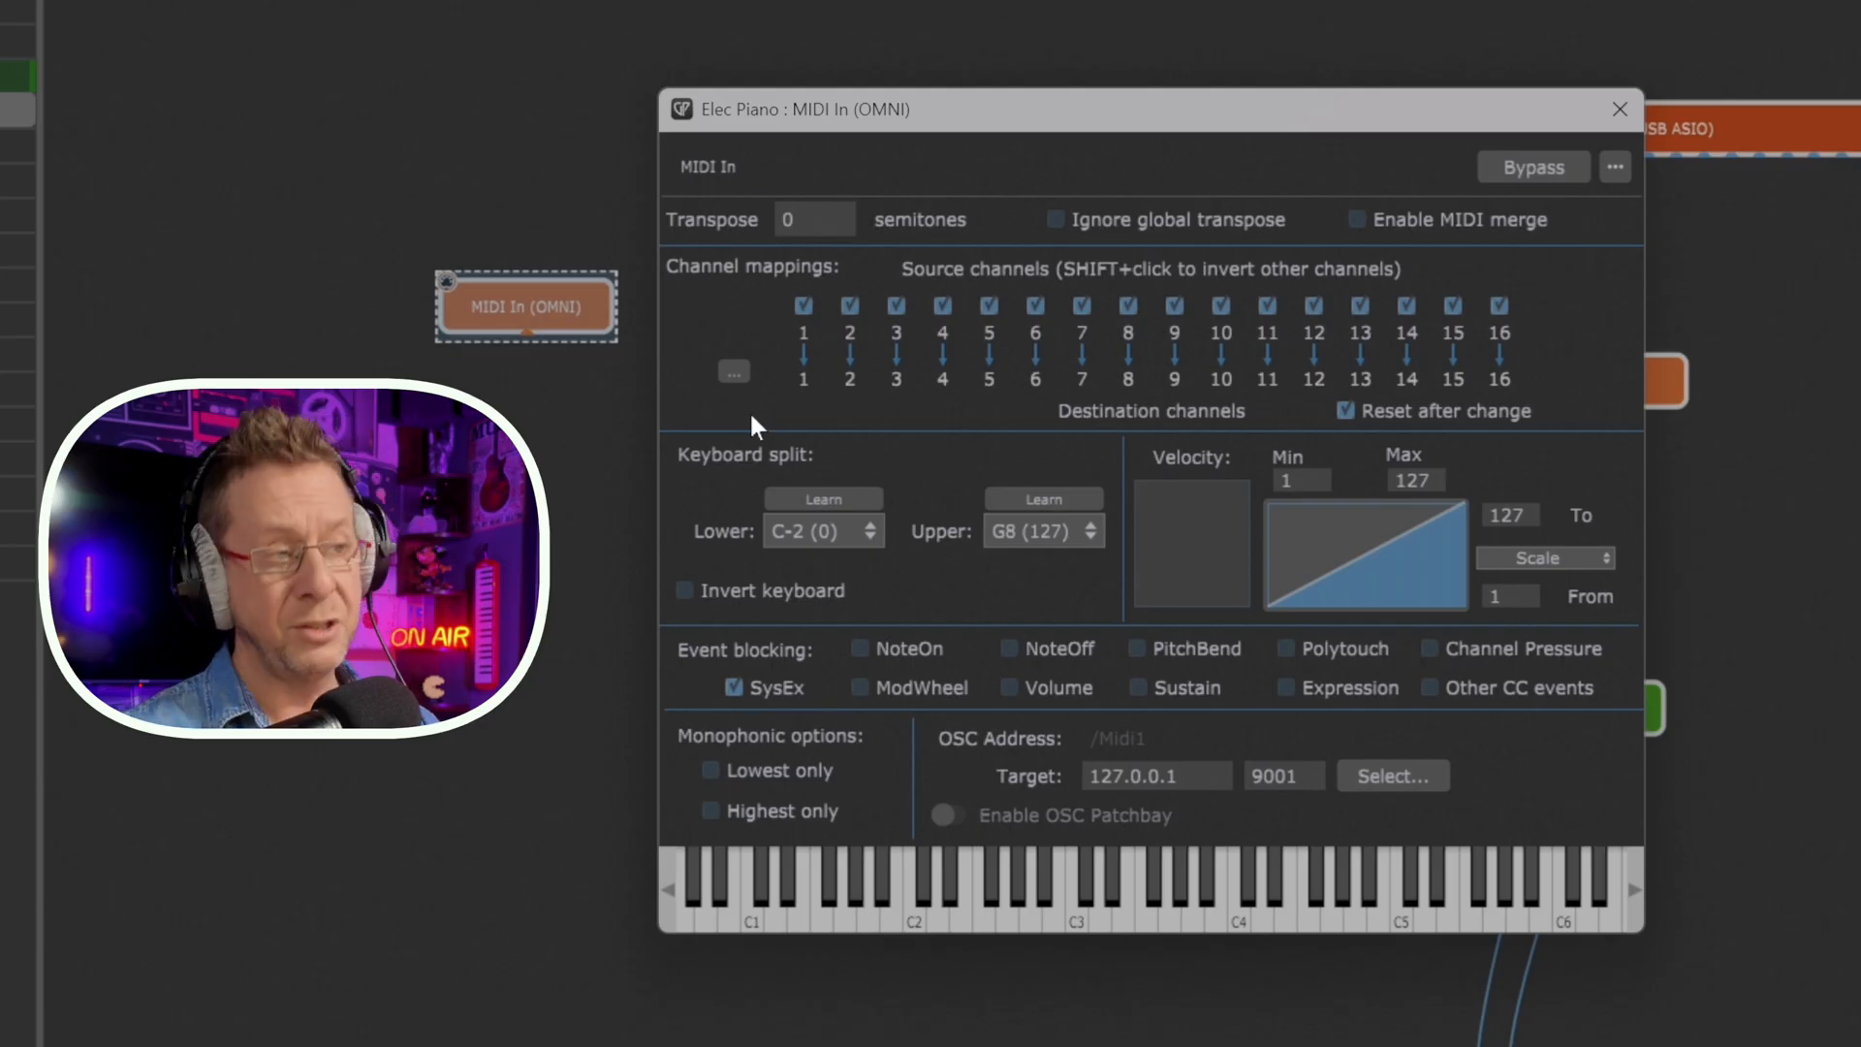
pyautogui.keyDown('shift'); pyautogui.click(802, 307); pyautogui.keyUp('shift')
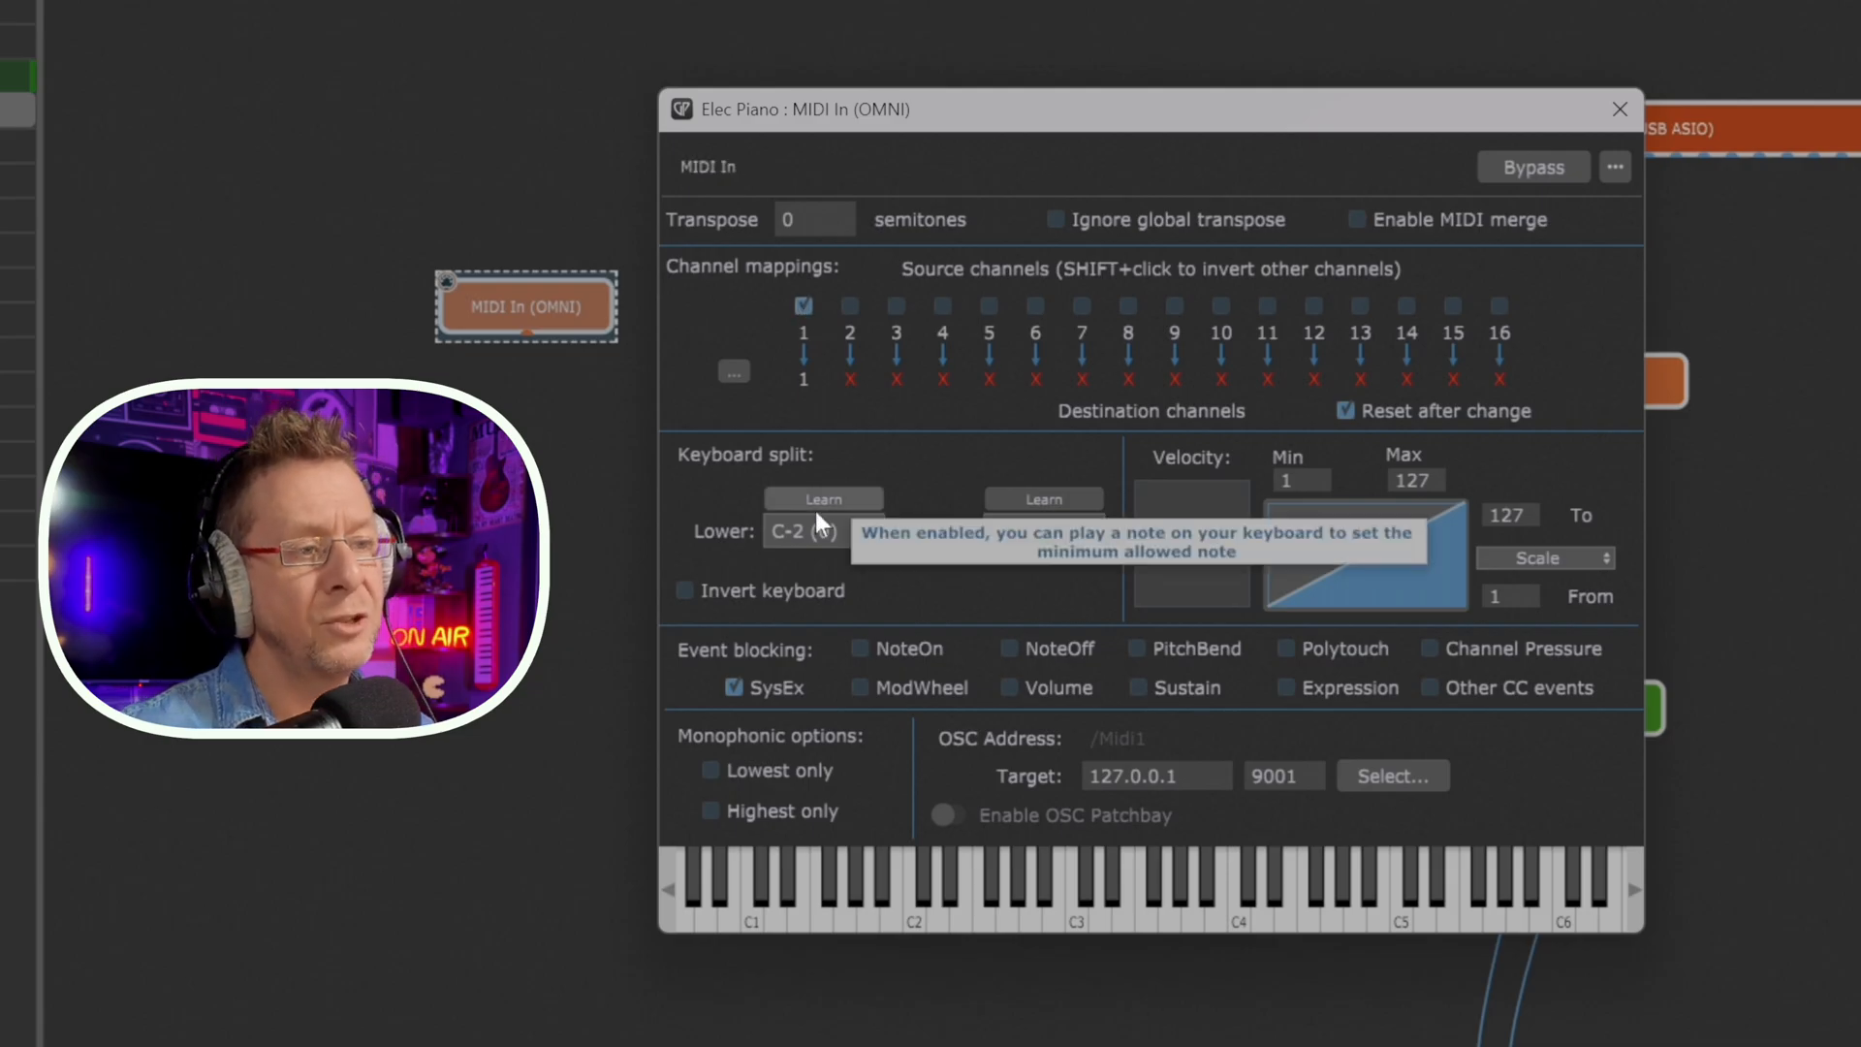
# Step: Set the MIDI In (OMNI) block's upper split note to C3 (60) and block Channel Pressure and PitchBend events
pyautogui.click(1041, 501)
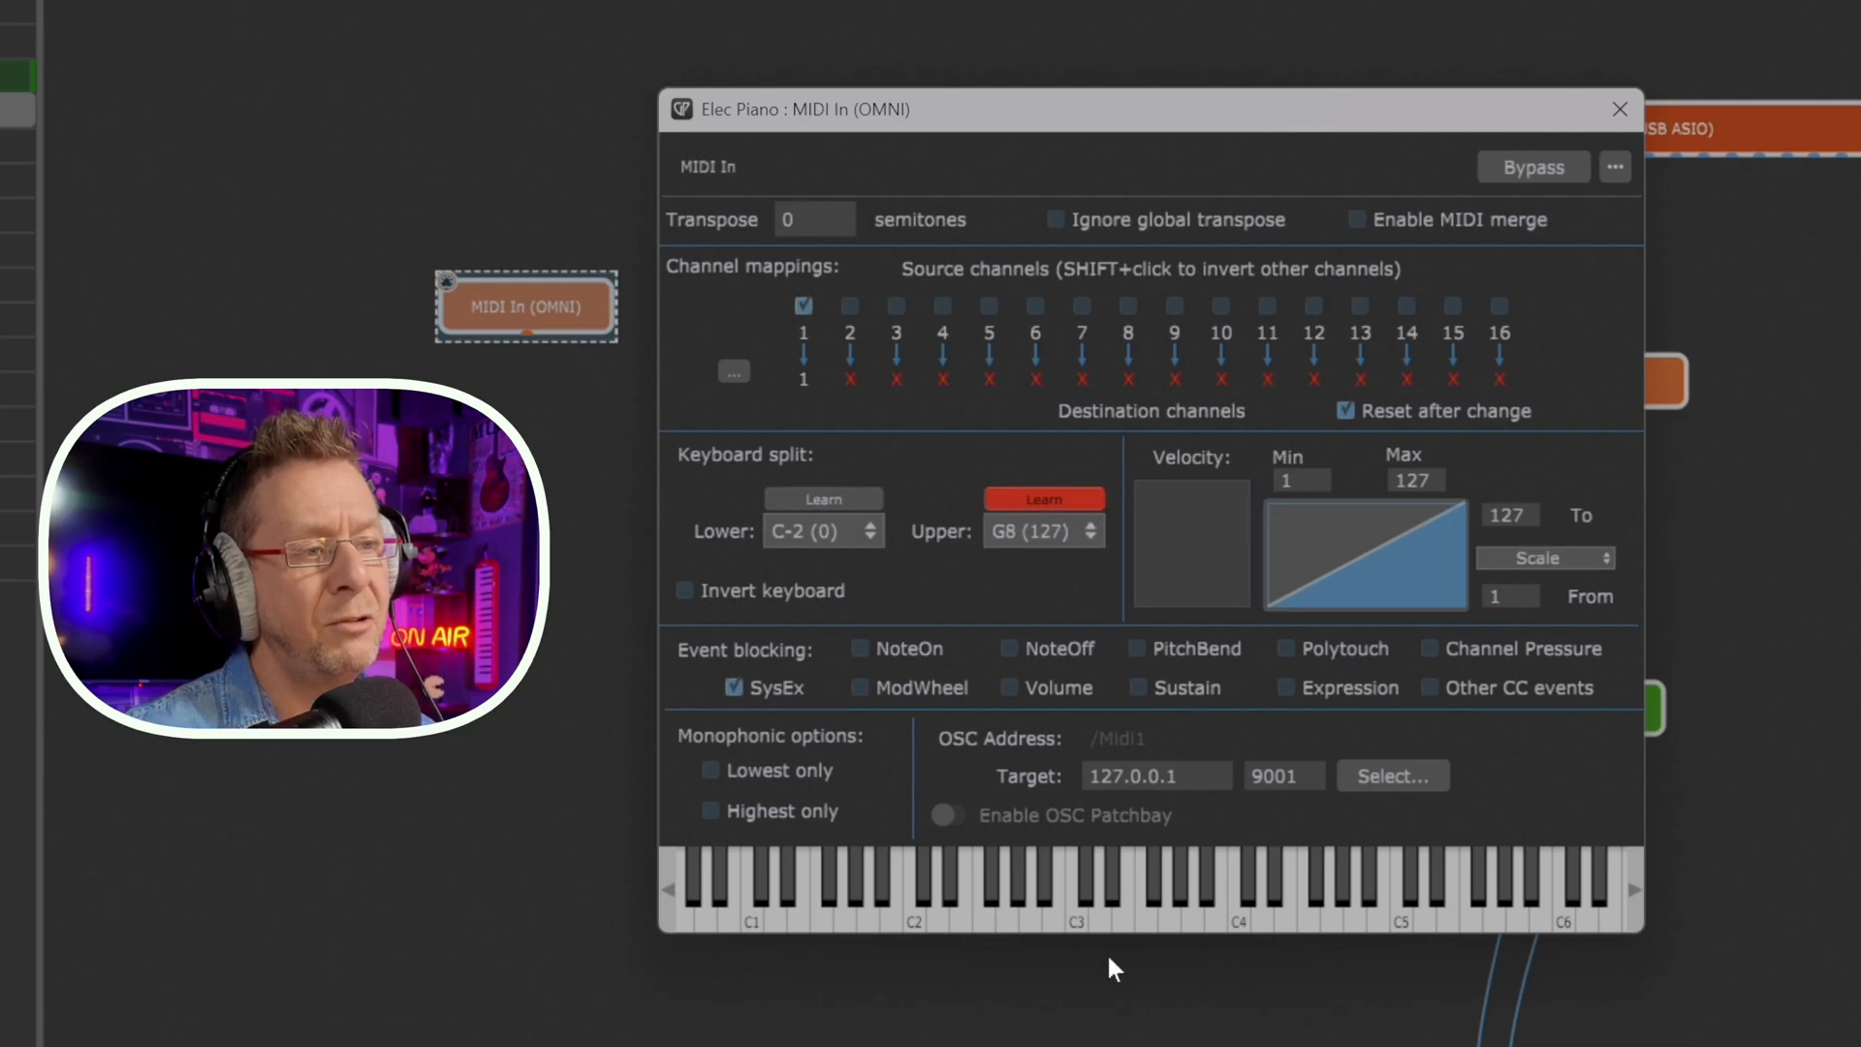
pyautogui.click(1078, 923)
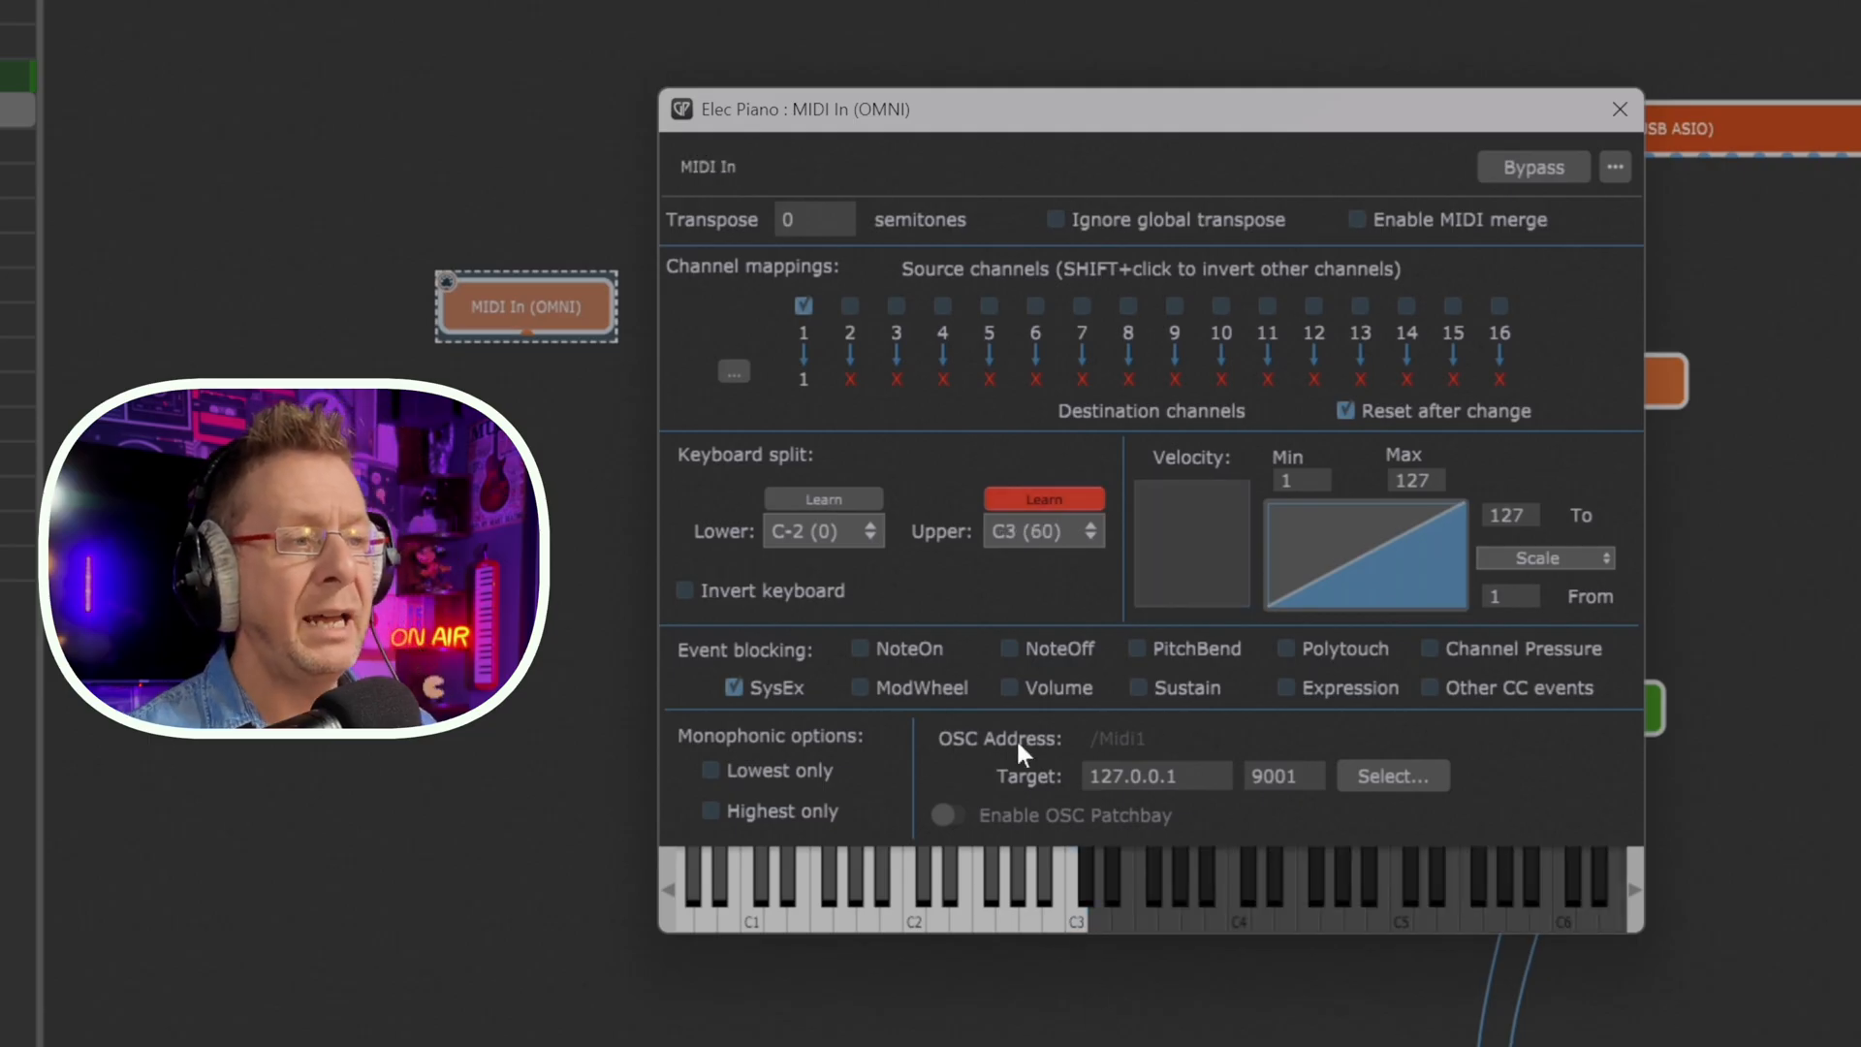
pyautogui.click(1431, 649)
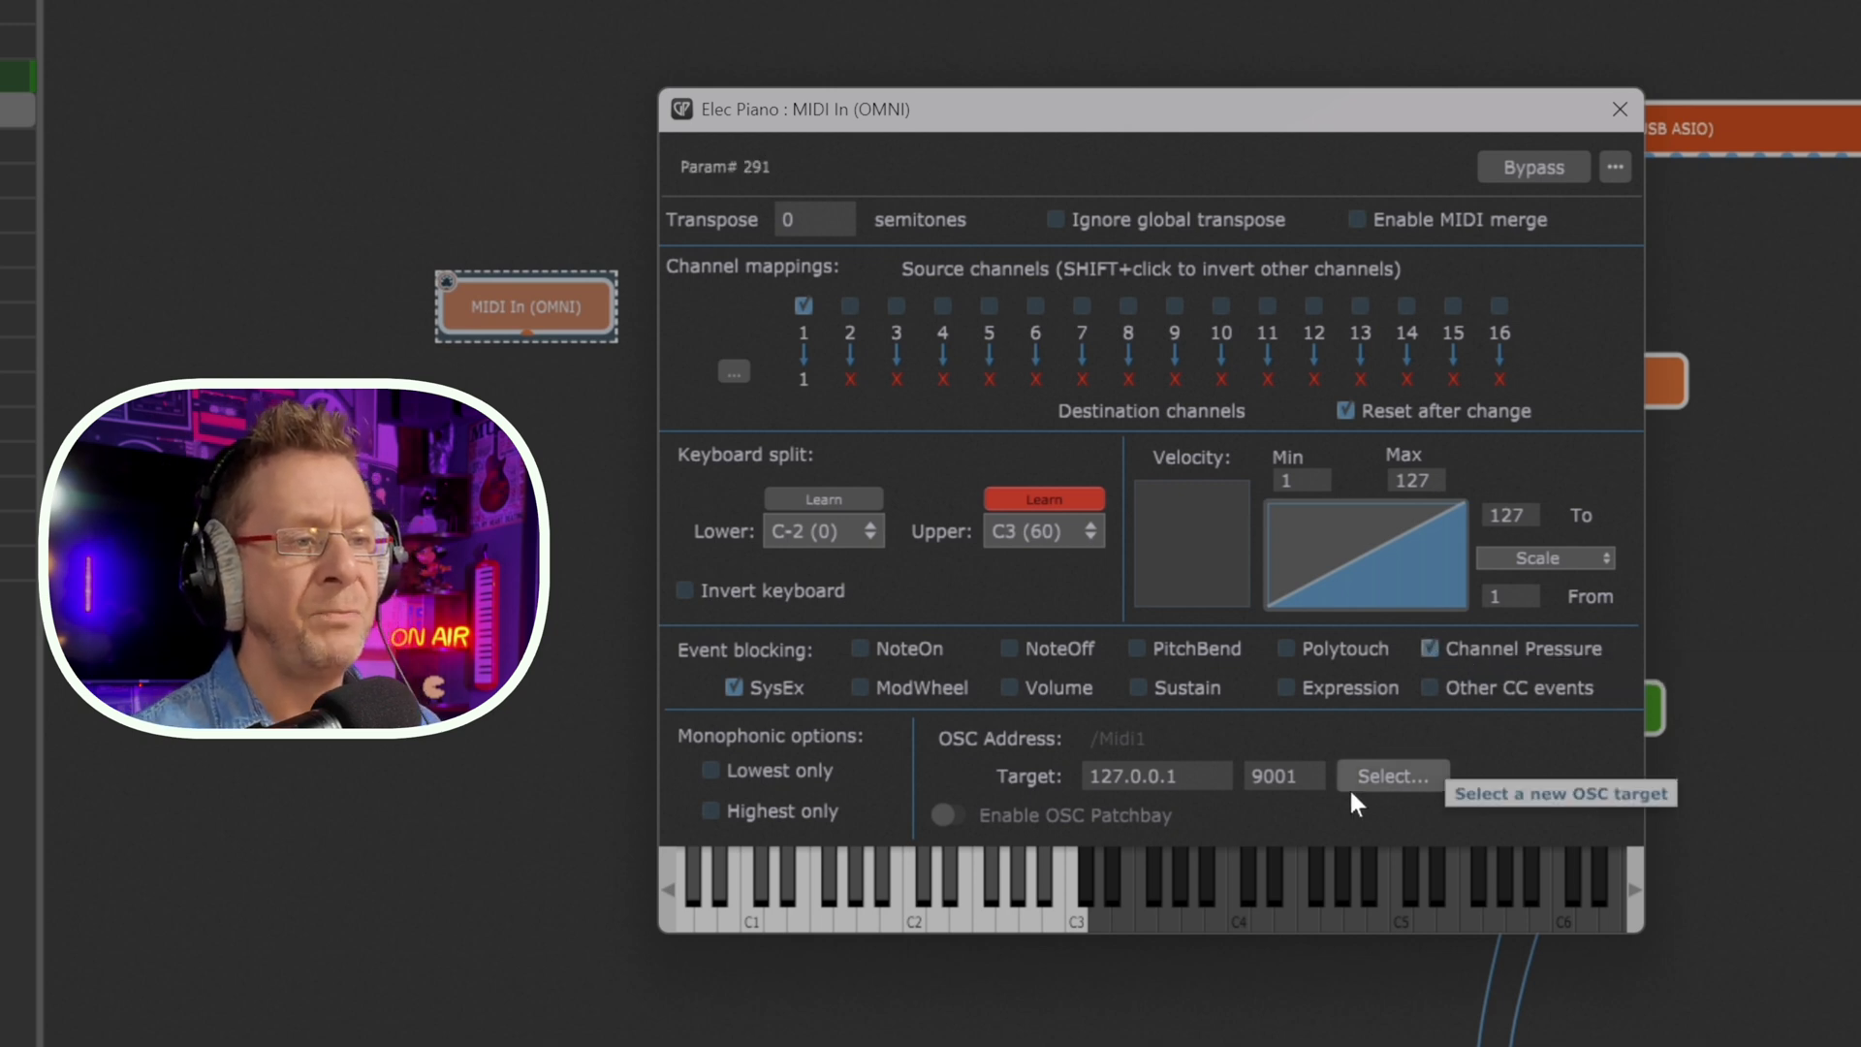
pyautogui.click(1137, 646)
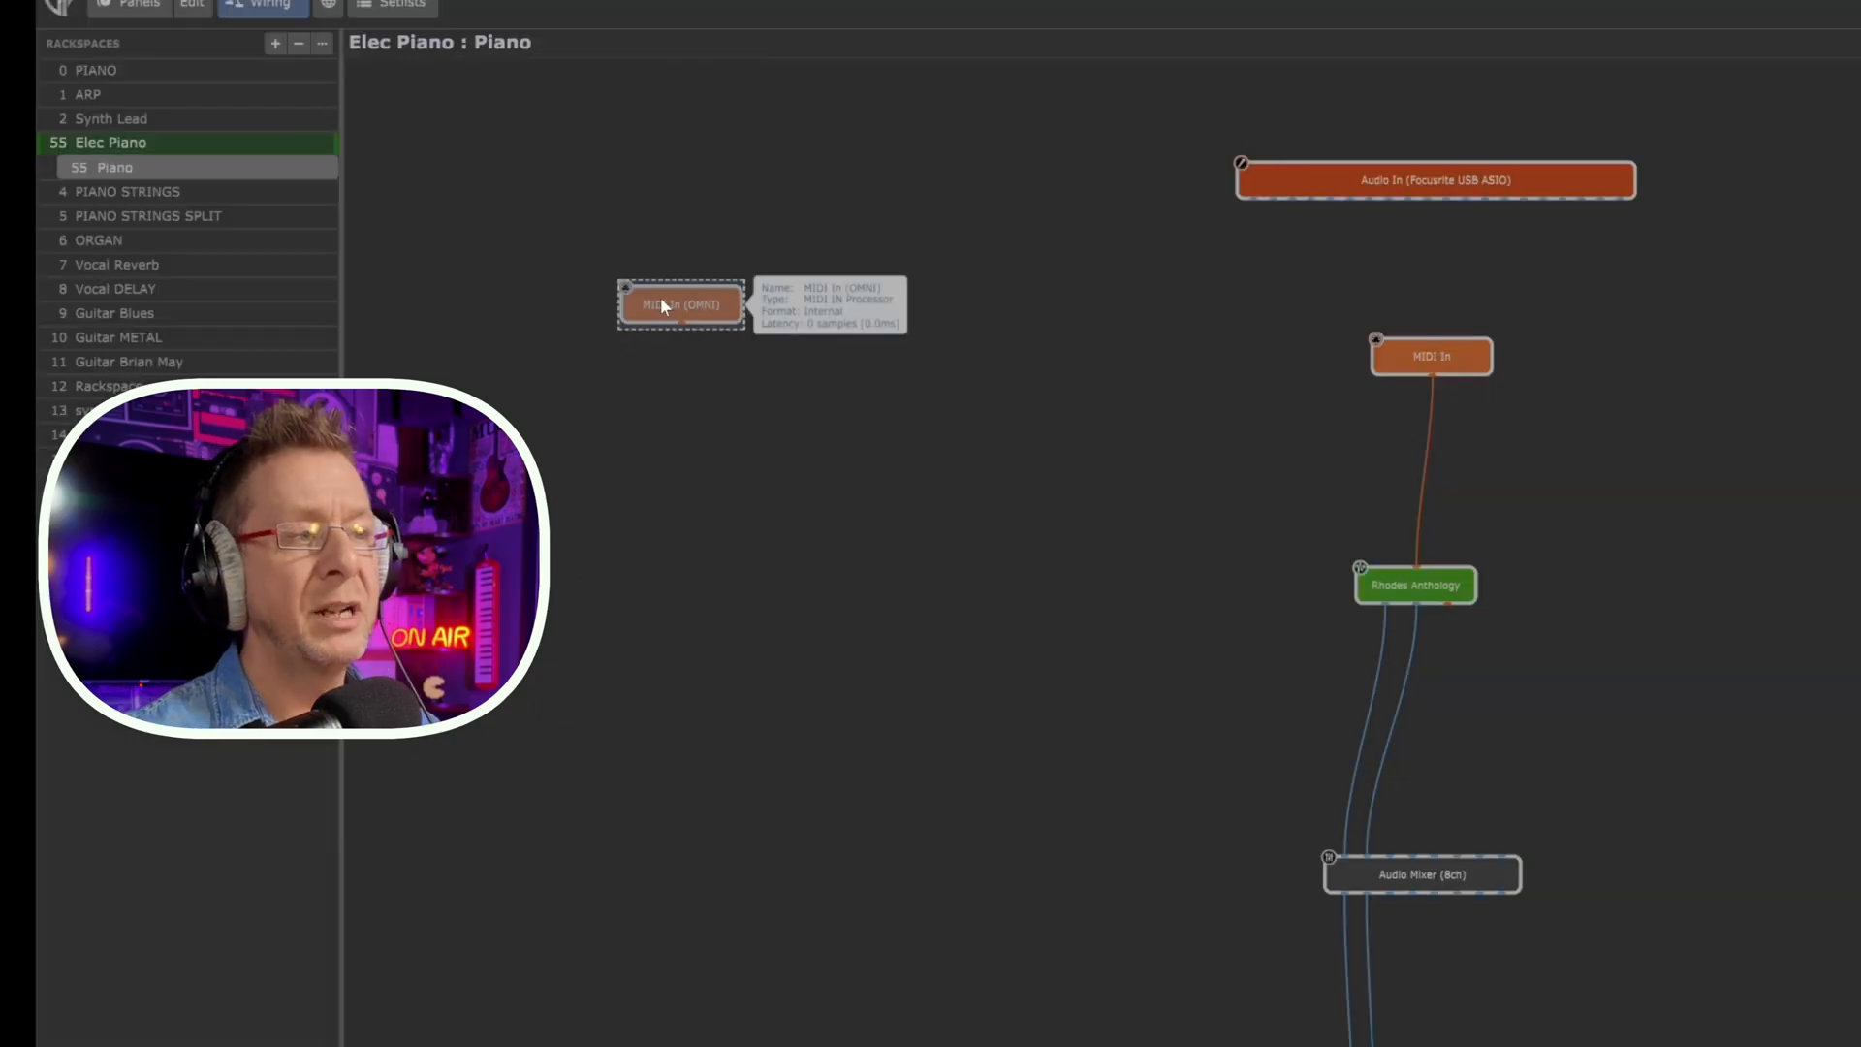
# Step: Rename the MIDI In (OMNI) block as LOWER SPLIT
pyautogui.rightClick(660, 298)
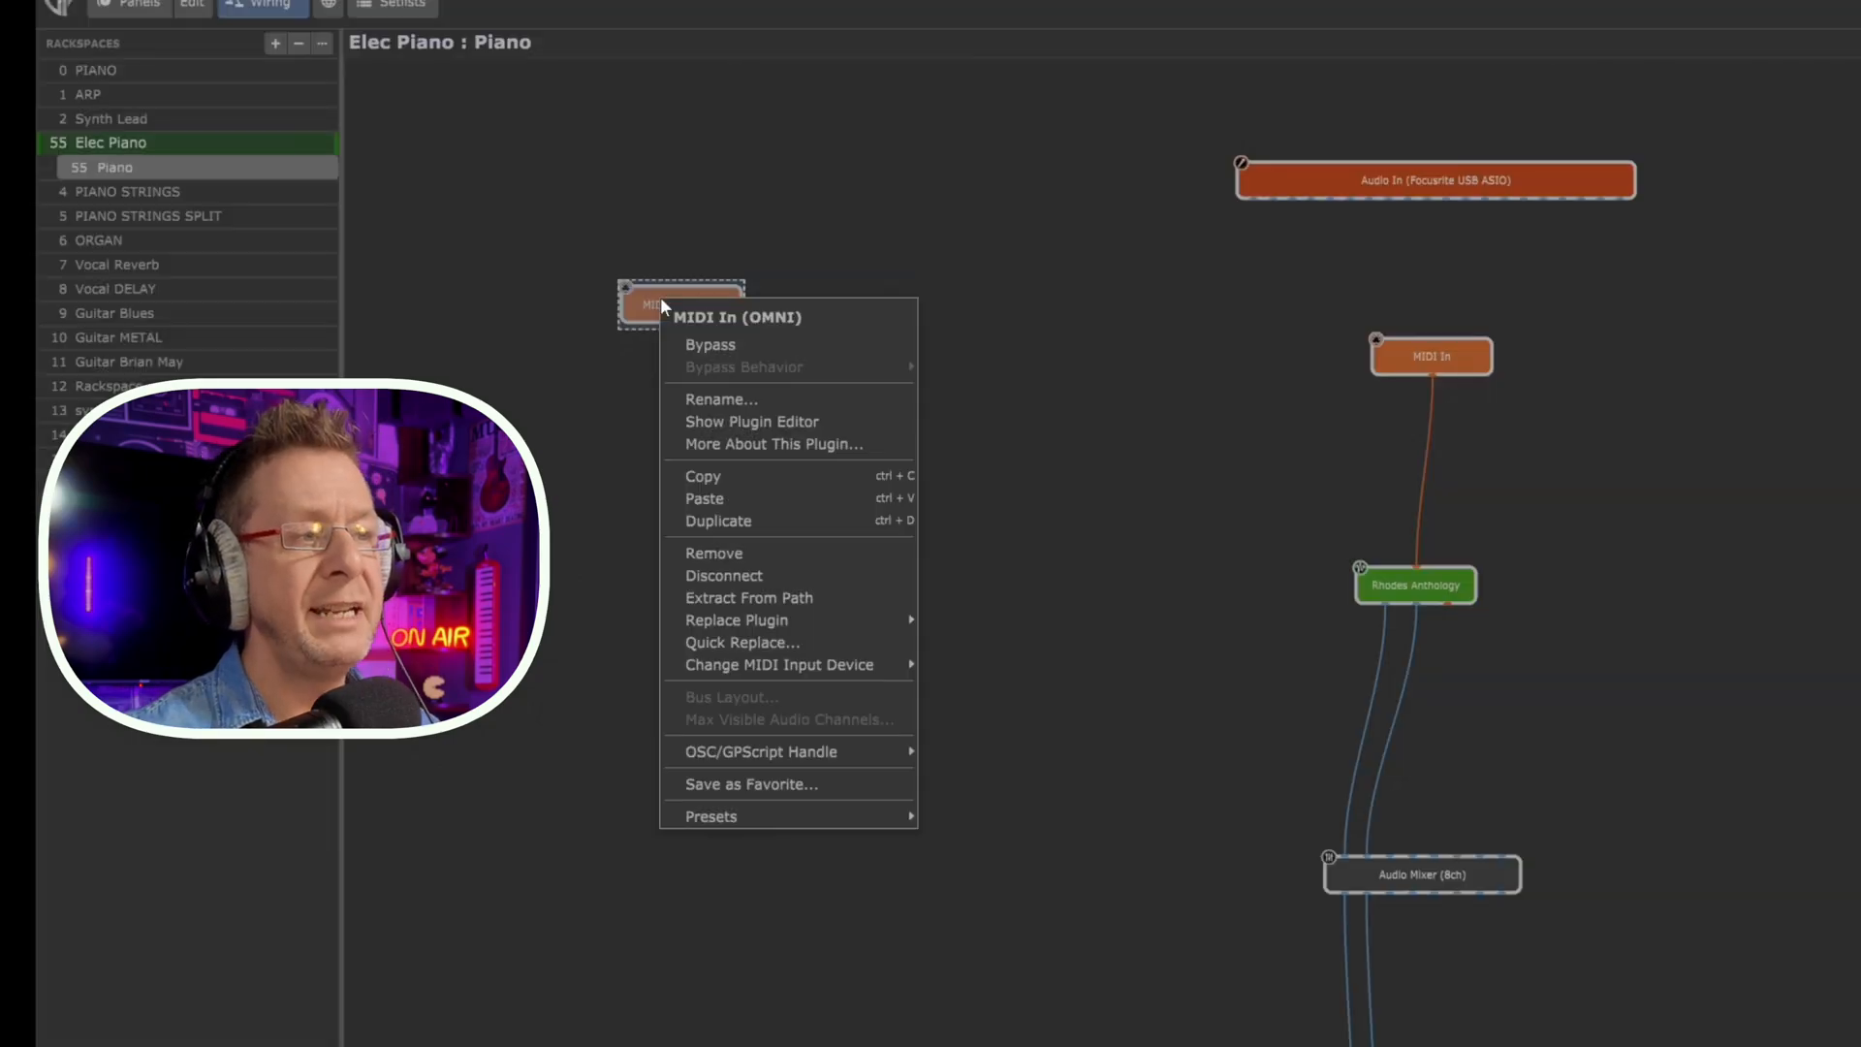
pyautogui.click(717, 398)
pyautogui.write('LO')
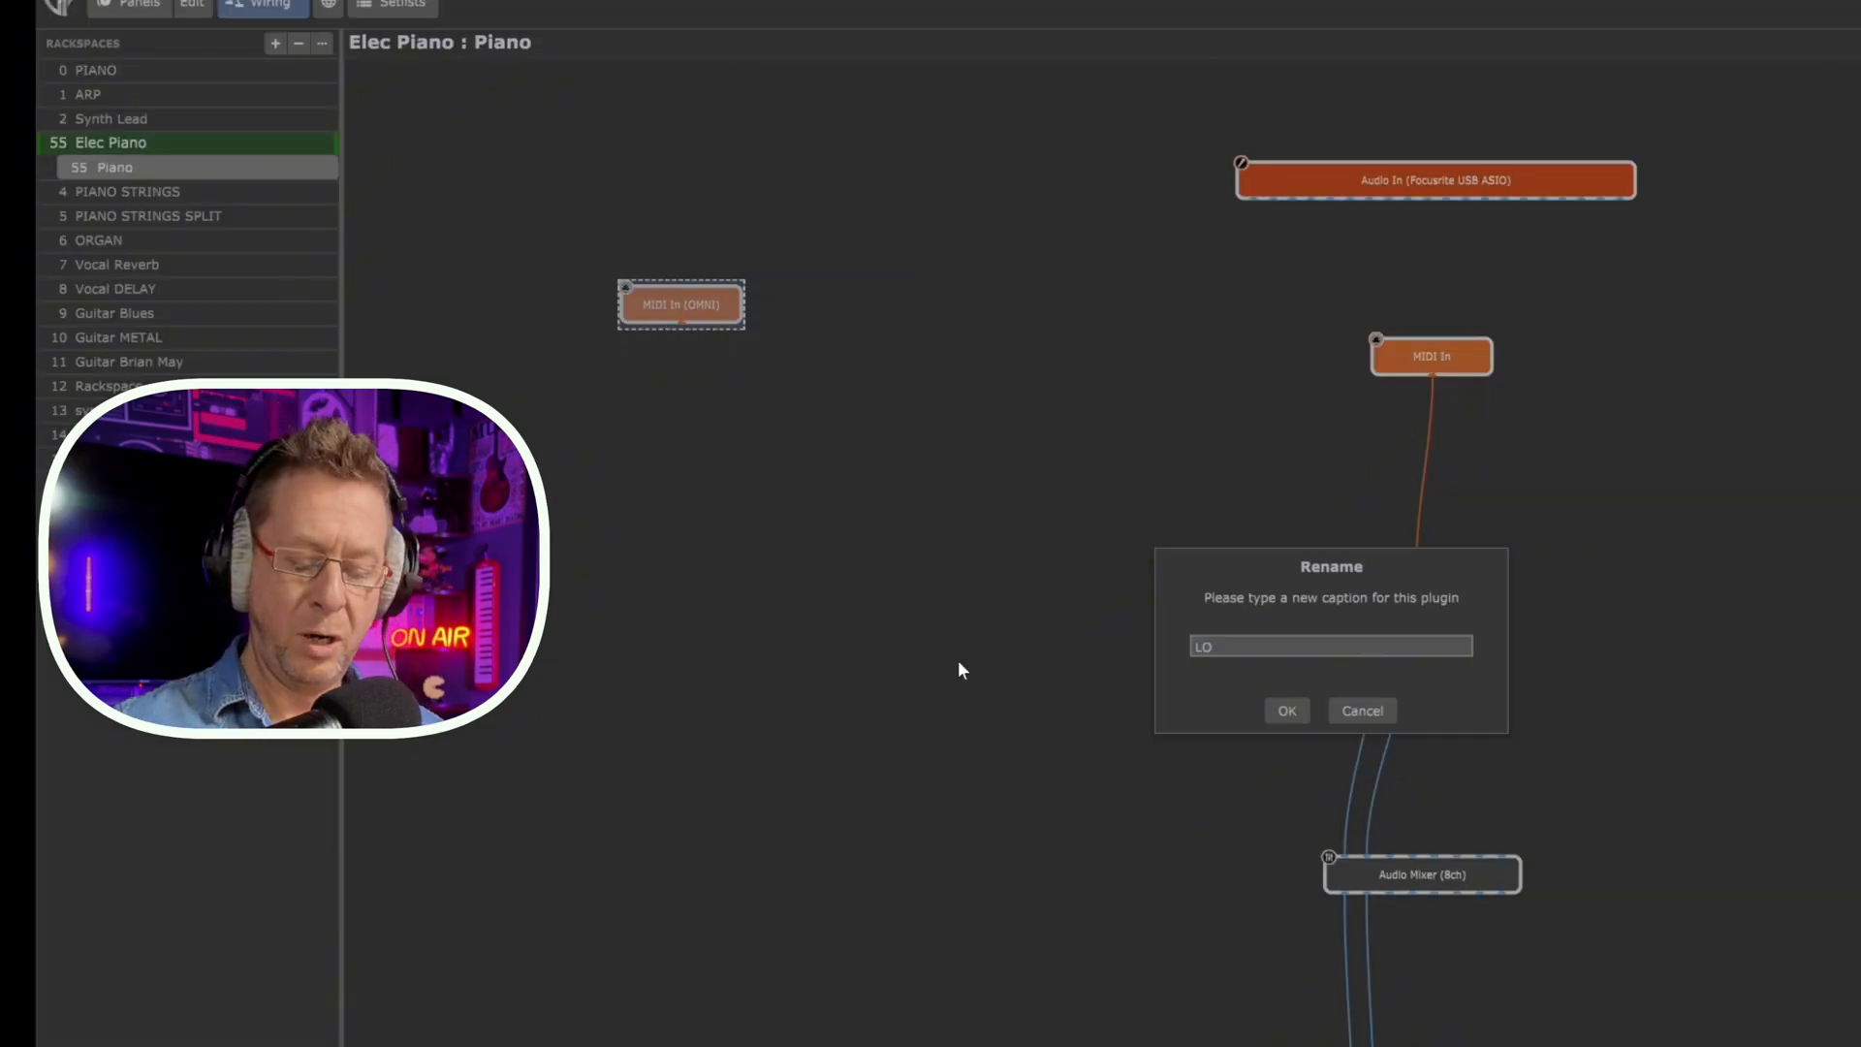
pyautogui.write('WER SPL')
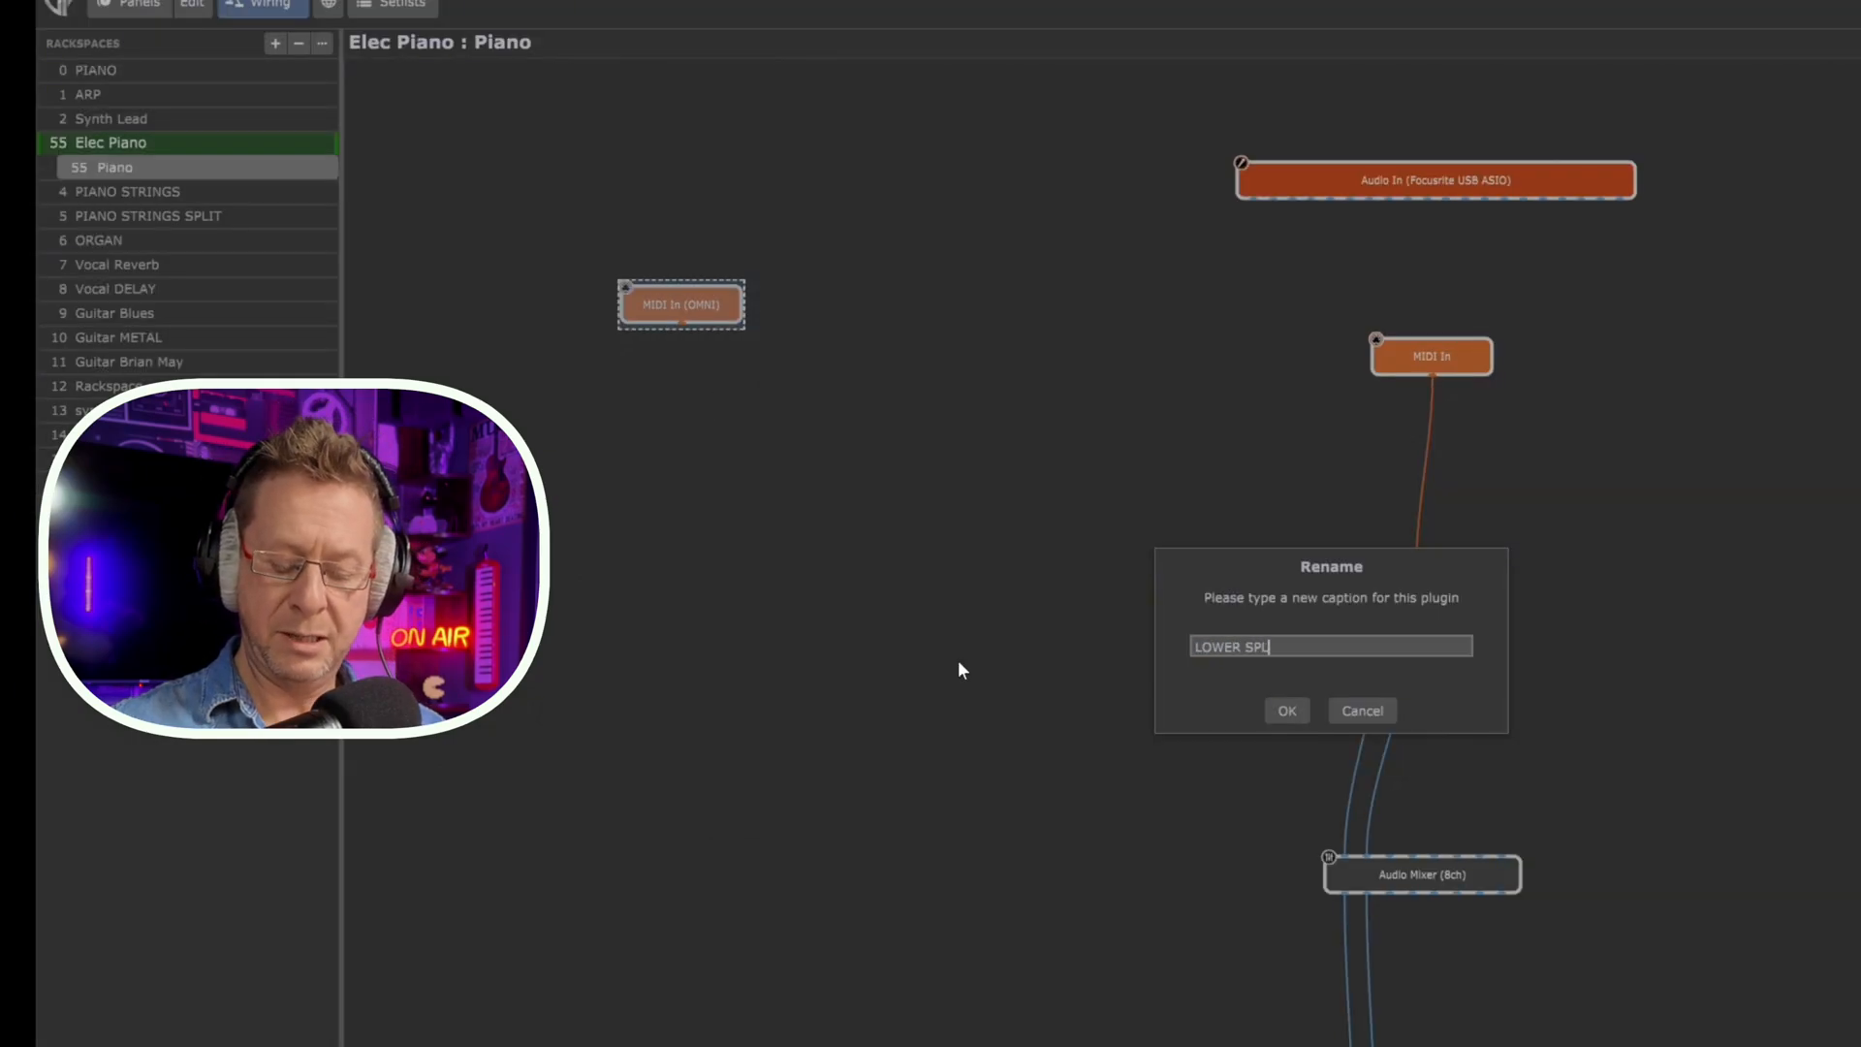
pyautogui.write('IT')
pyautogui.press('Return')
# Step: Duplicate the LOWER SPLIT block and place the copy beside the original
pyautogui.rightClick(665, 294)
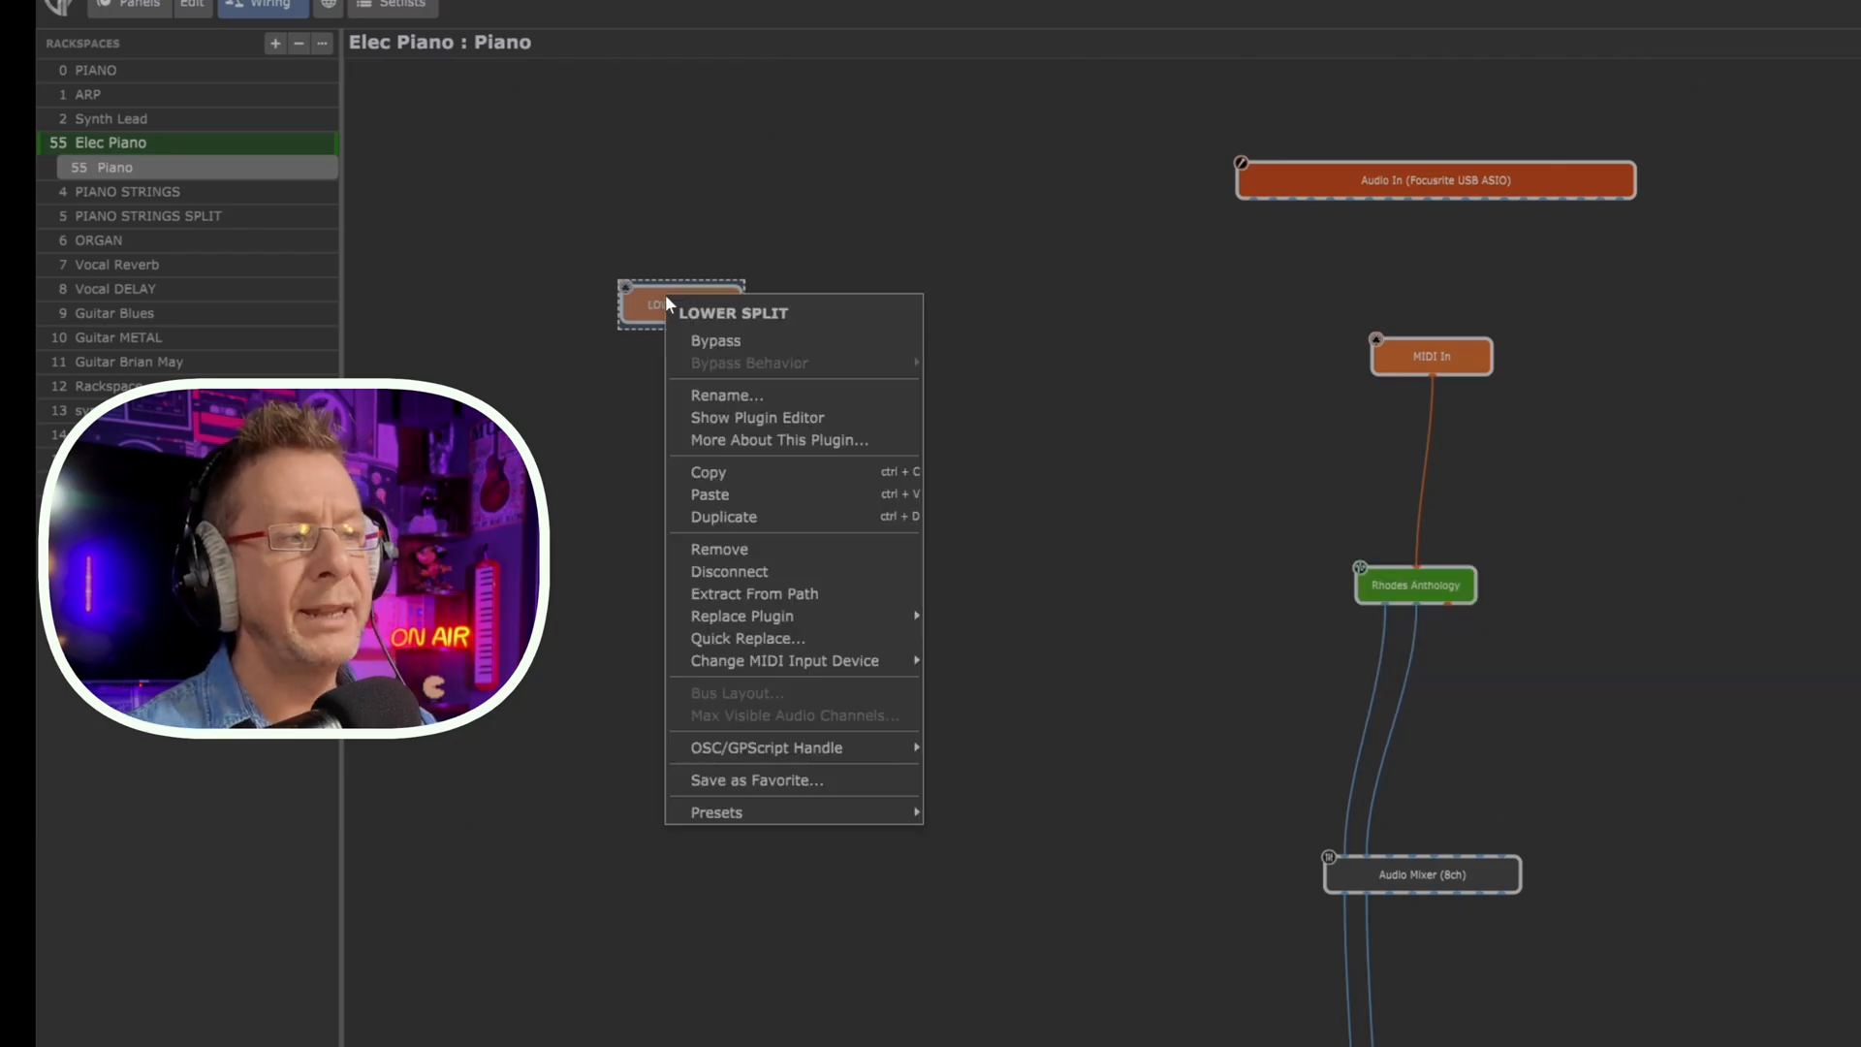
pyautogui.click(704, 516)
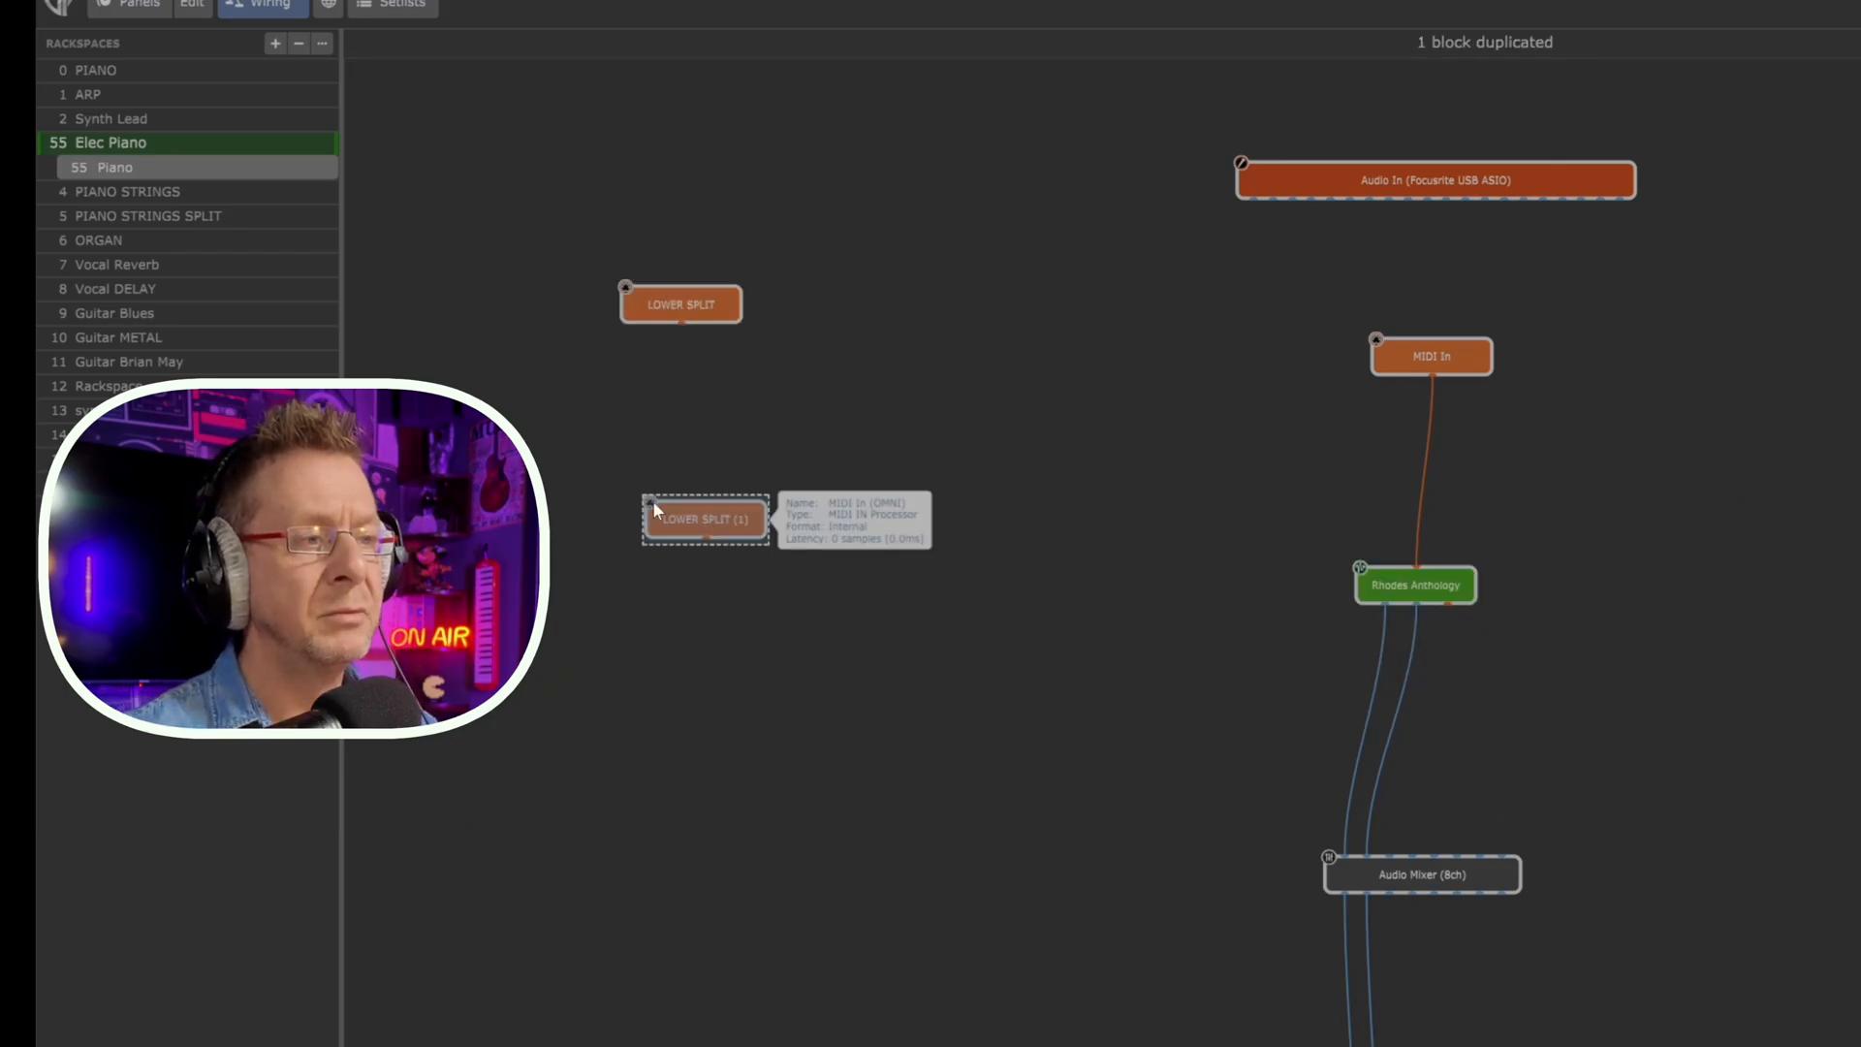
pyautogui.moveTo(693, 519); pyautogui.dragTo(886, 308)
# Step: Set the duplicated block's keyboard split to a lower note of C#3 (61) and an upper note of E6 (100)
pyautogui.doubleClick(886, 308)
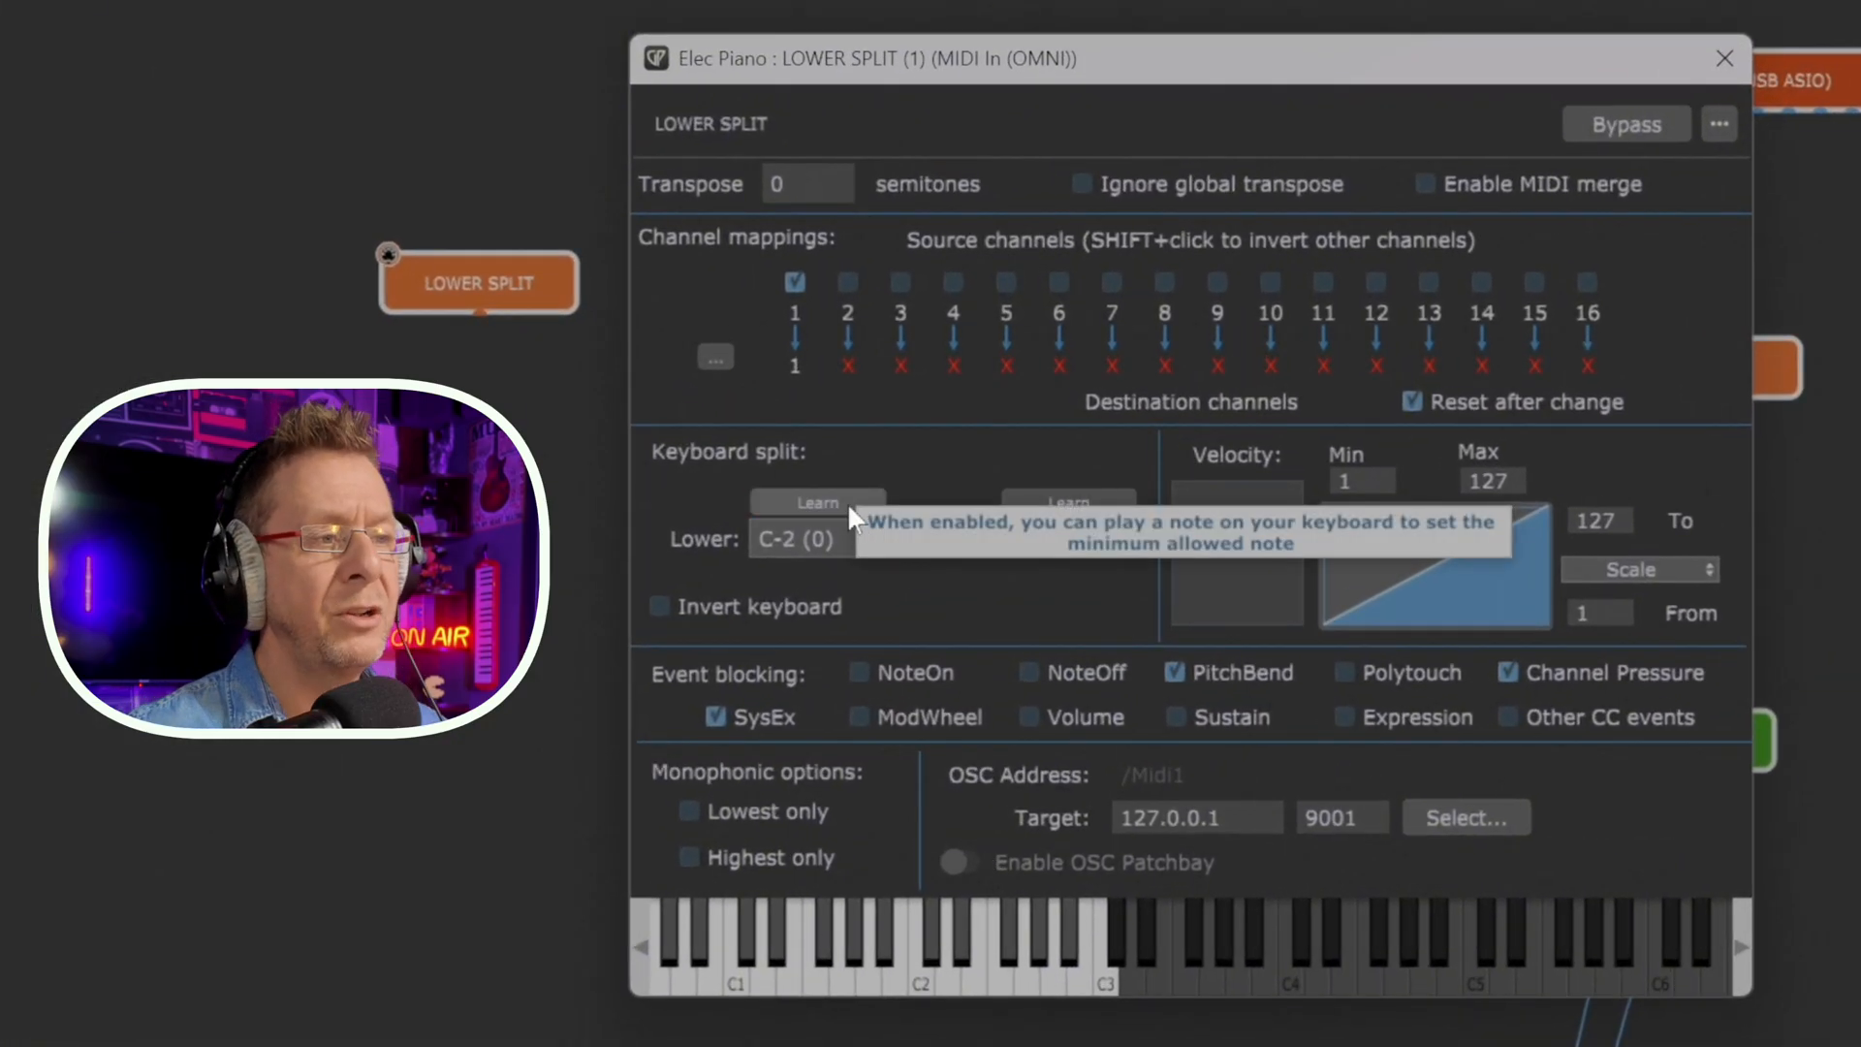
pyautogui.click(790, 496)
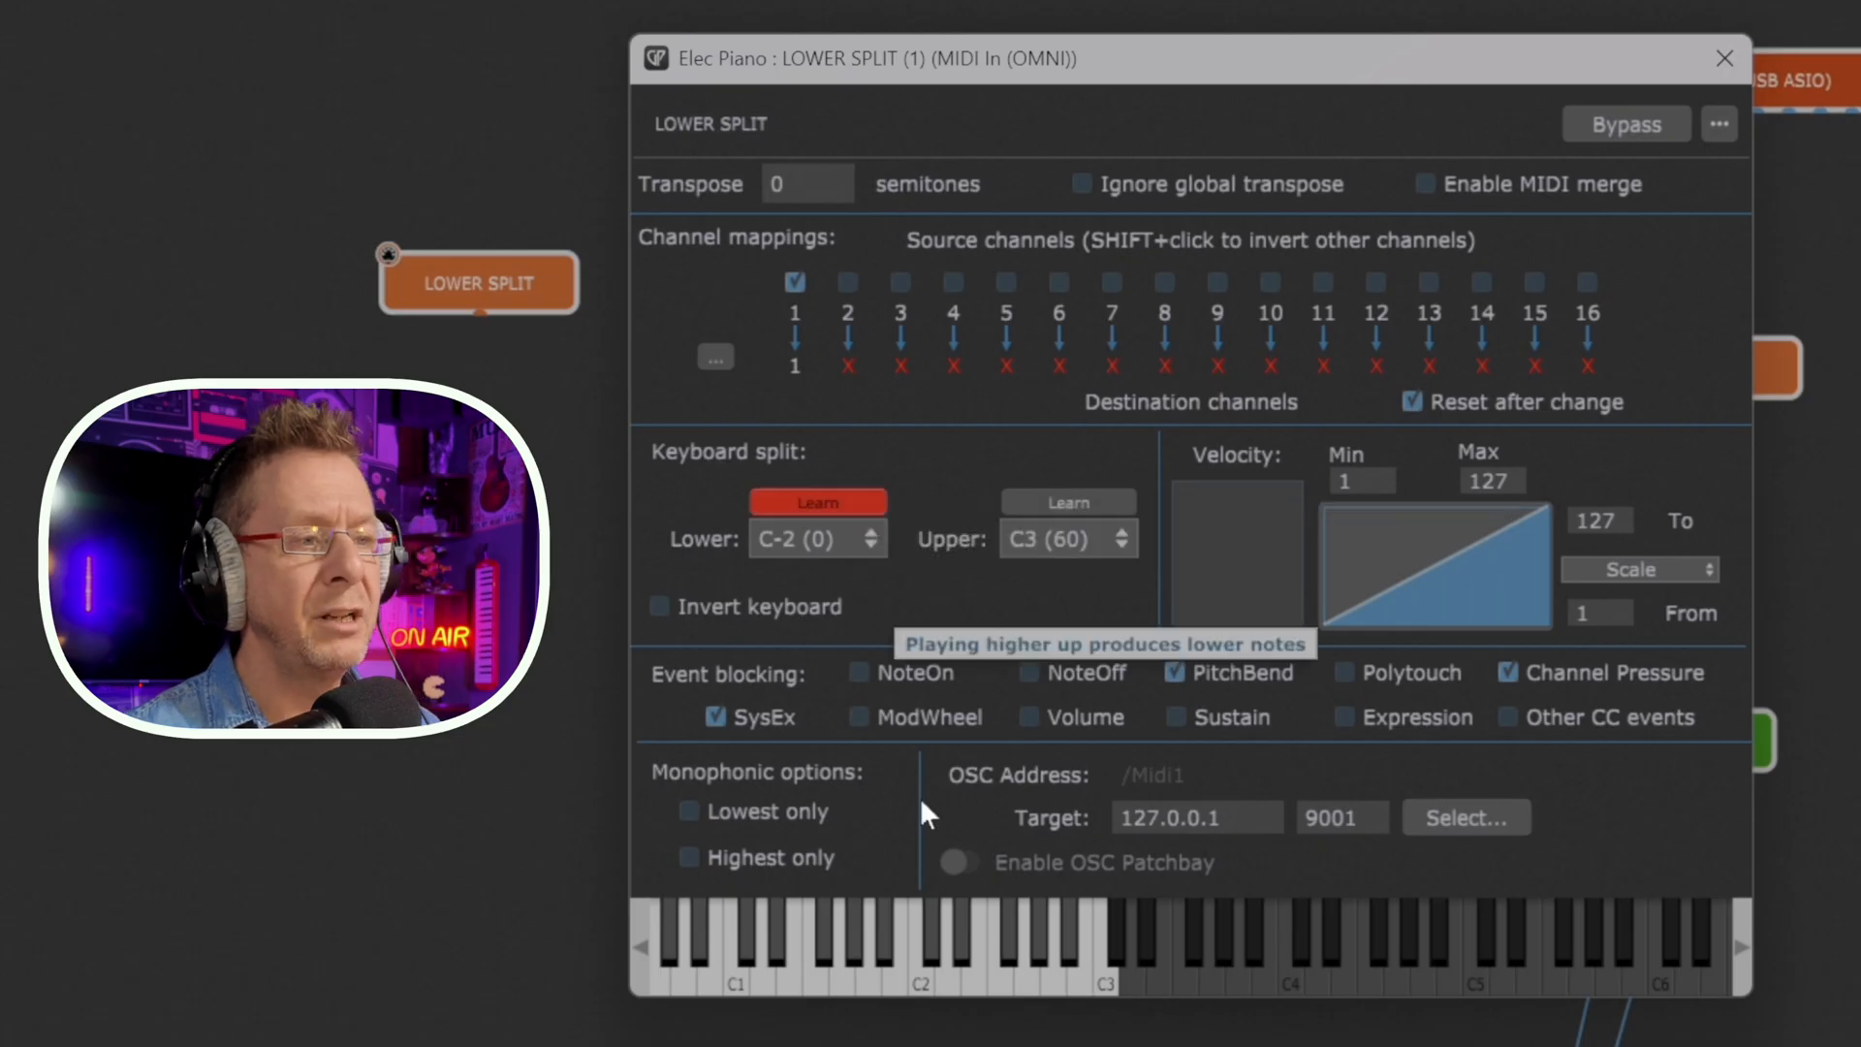
pyautogui.click(1112, 935)
pyautogui.click(1050, 499)
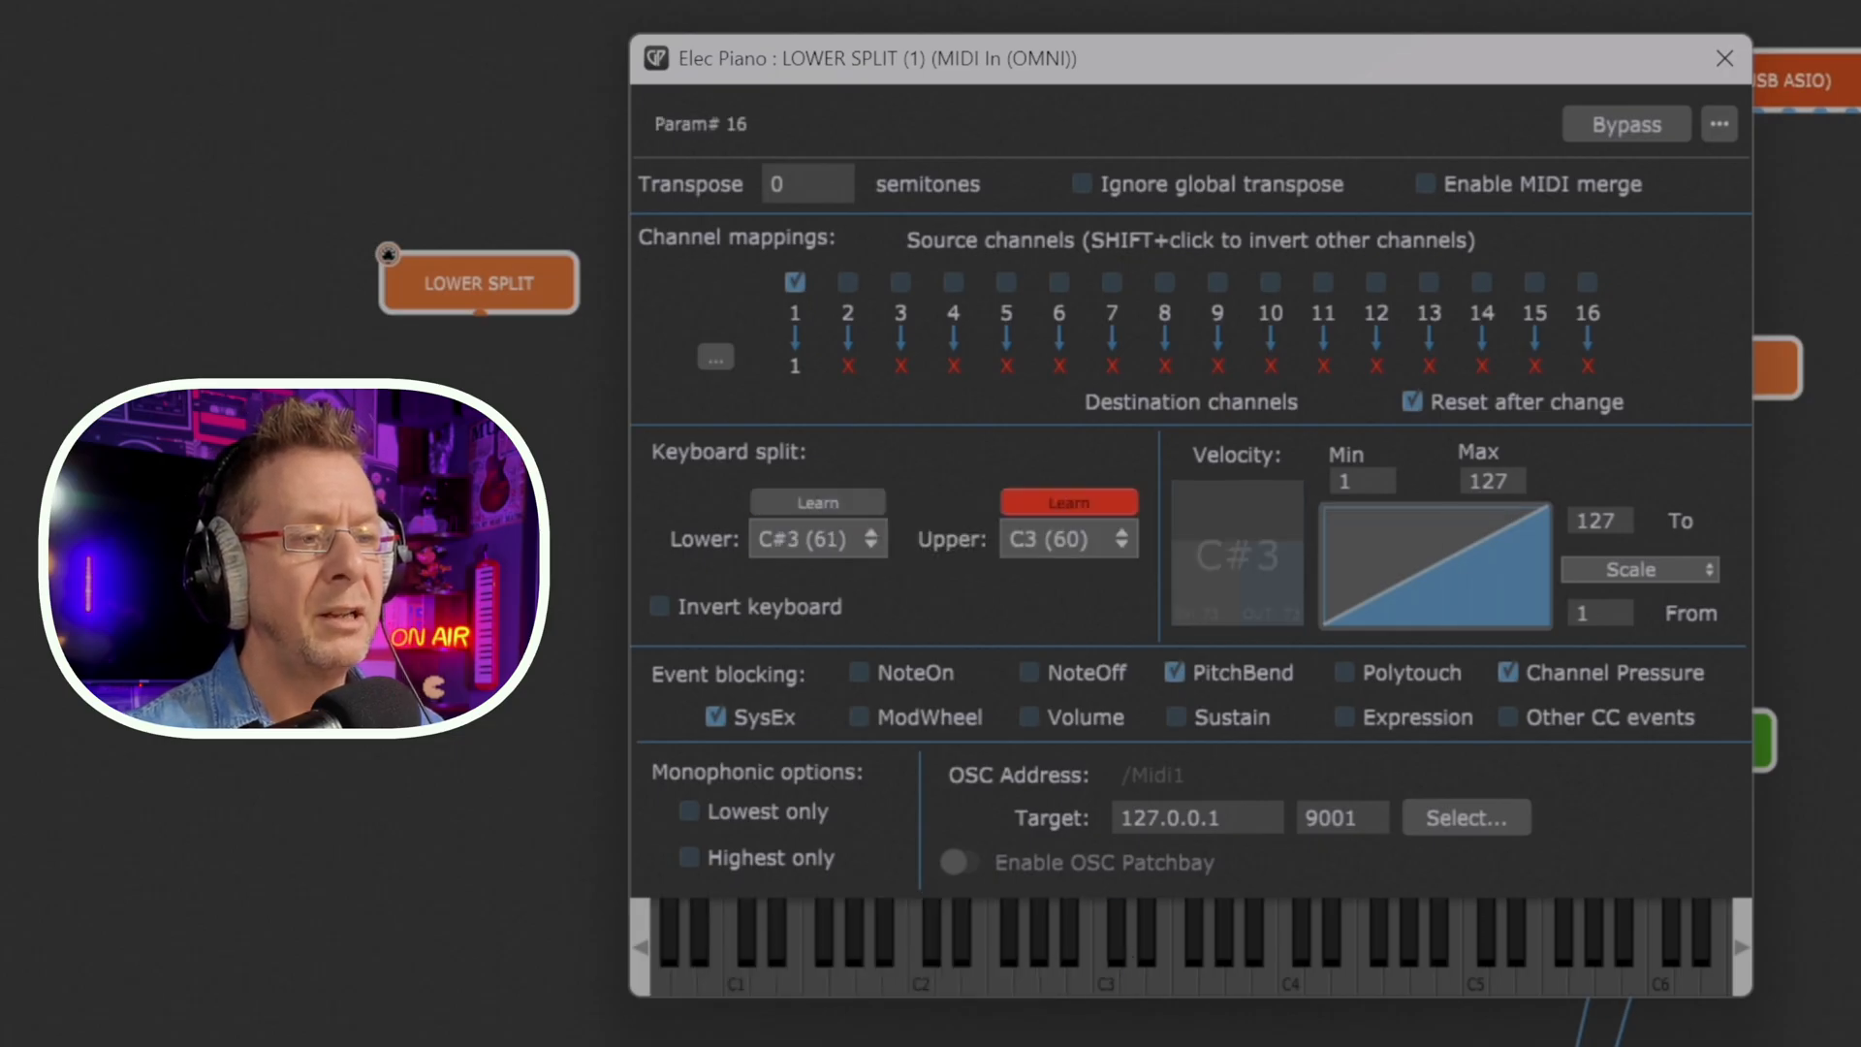
pyautogui.click(1713, 965)
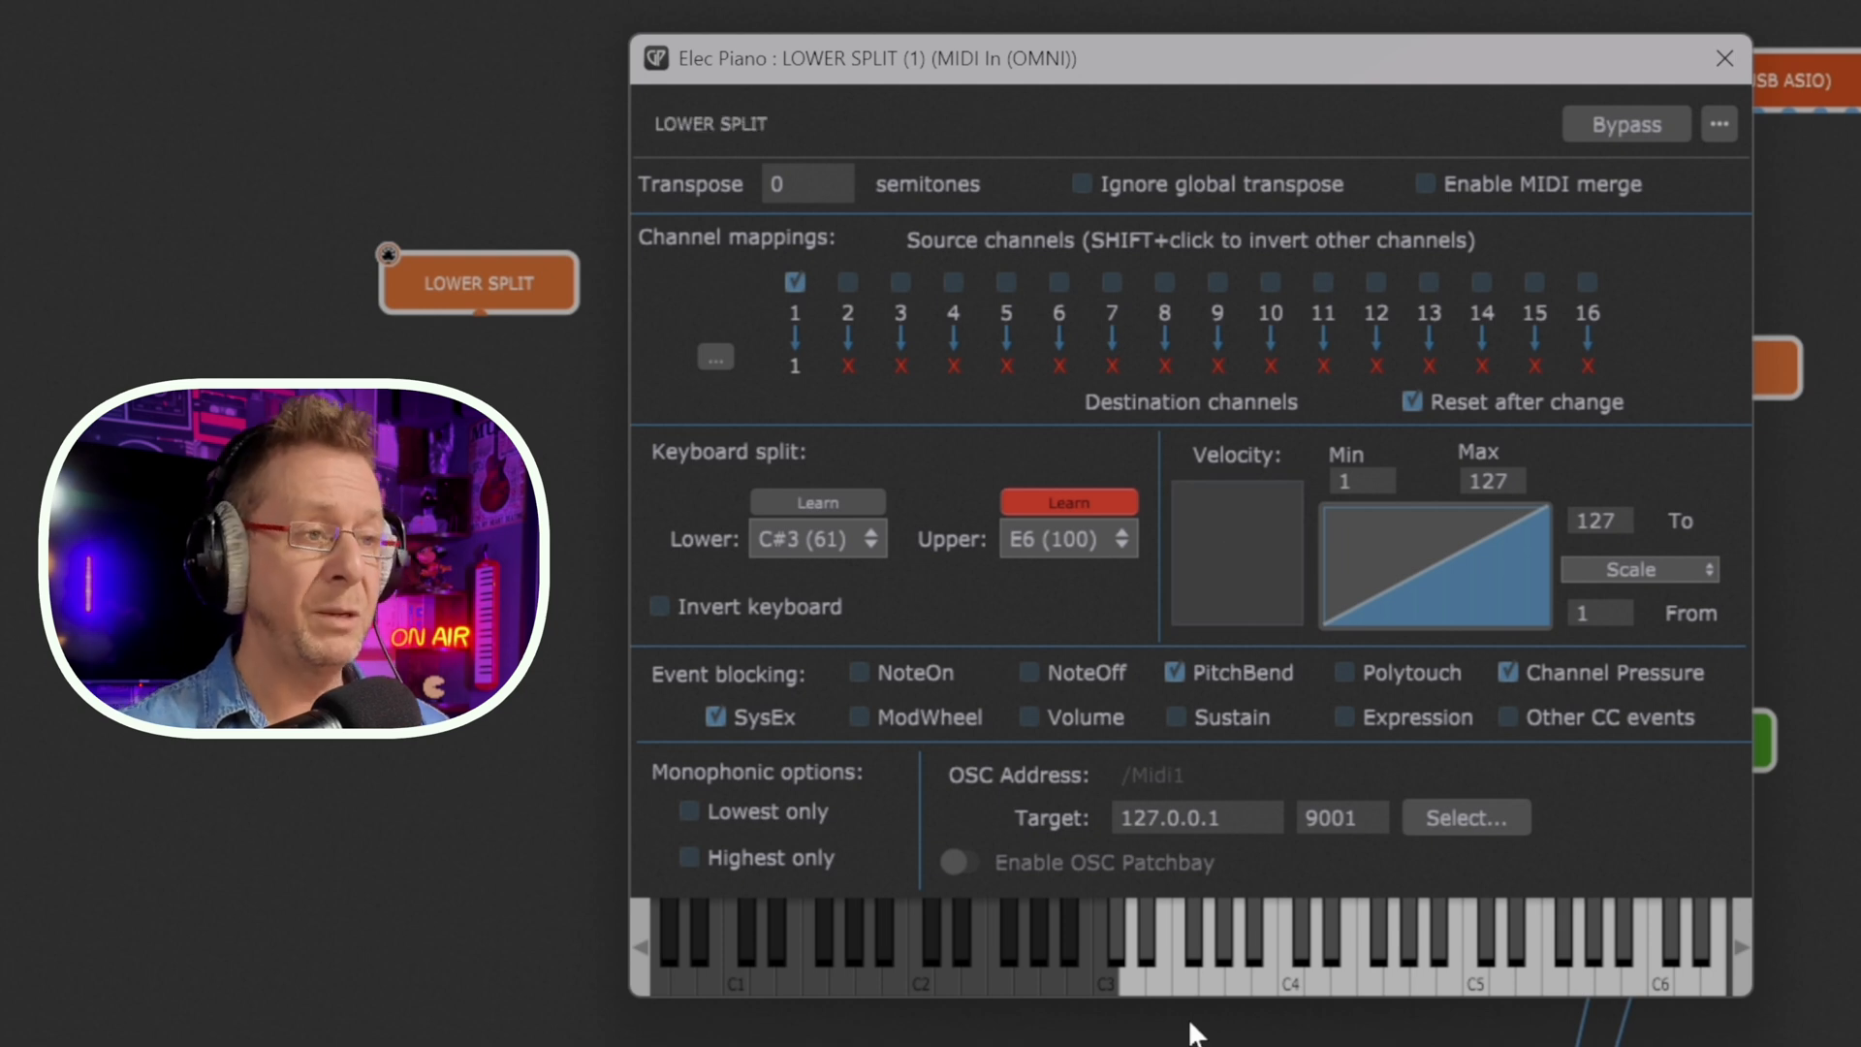
# Step: Allow PitchBend and Channel Pressure events through the duplicated block and block ModWheel events instead
pyautogui.click(1175, 669)
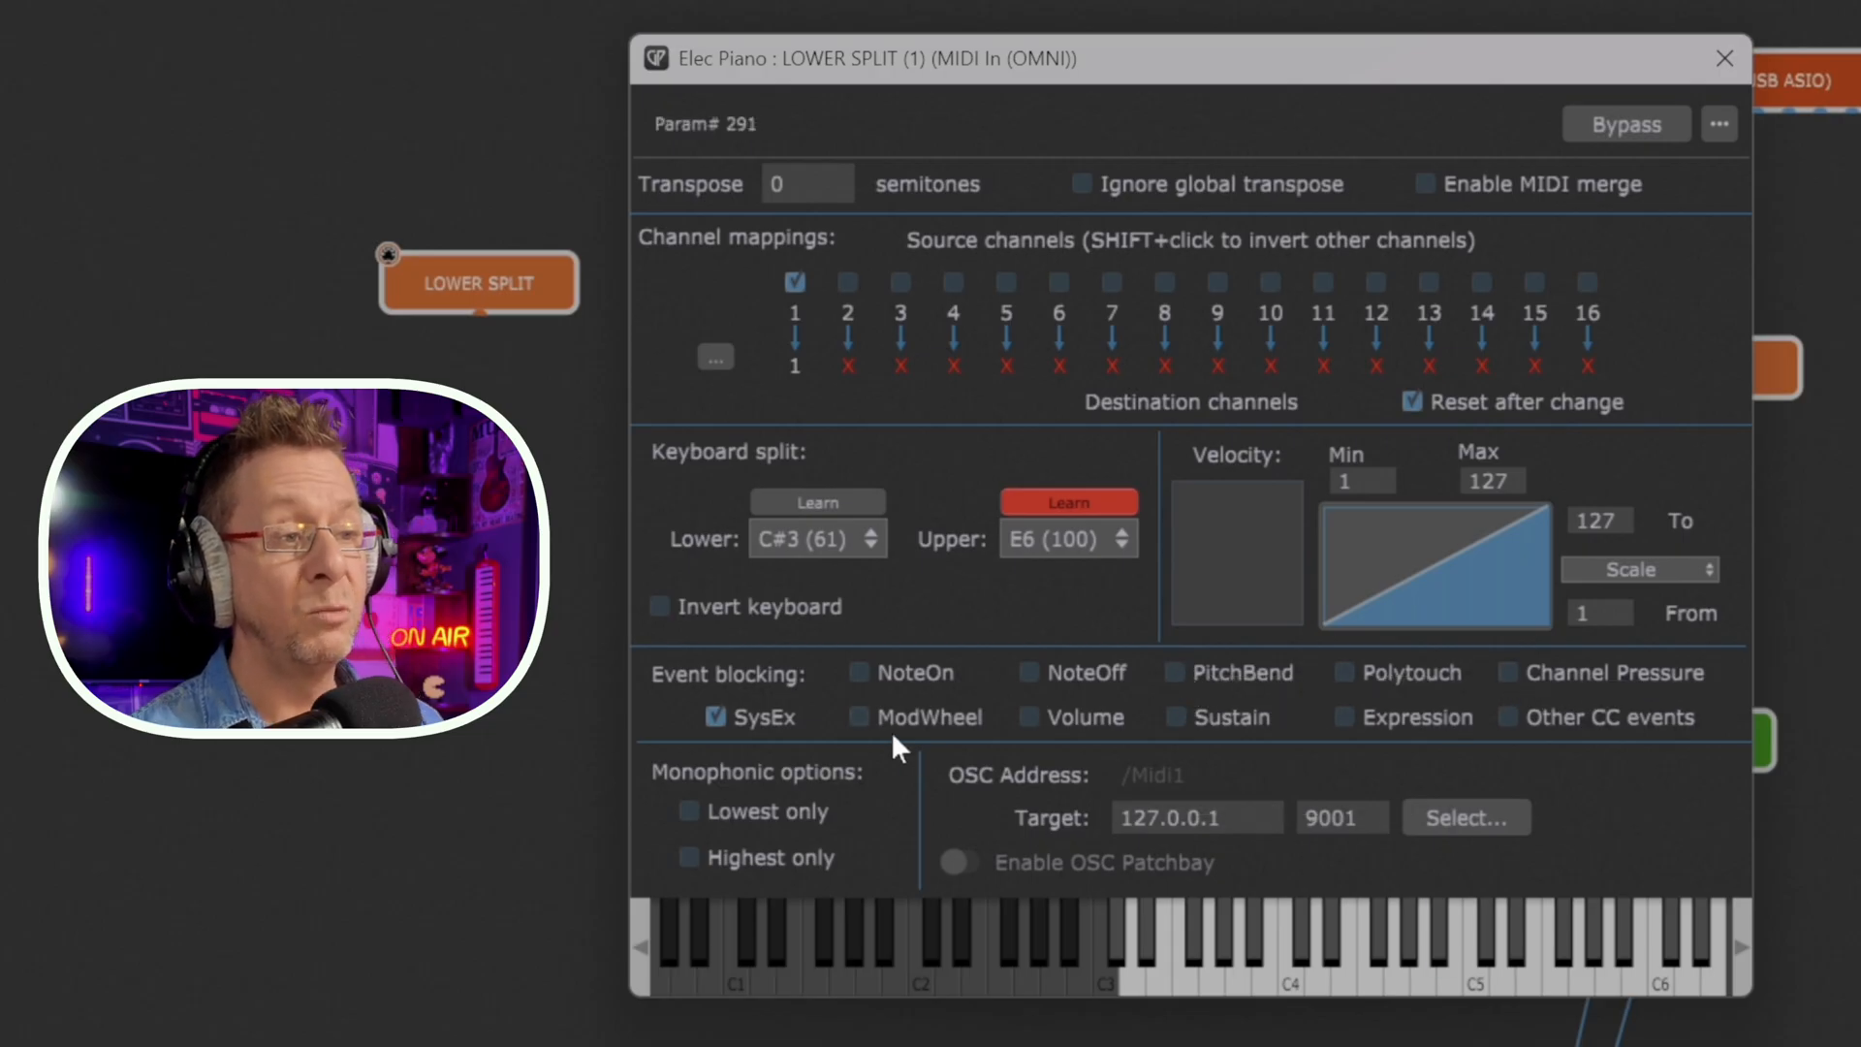
pyautogui.click(858, 717)
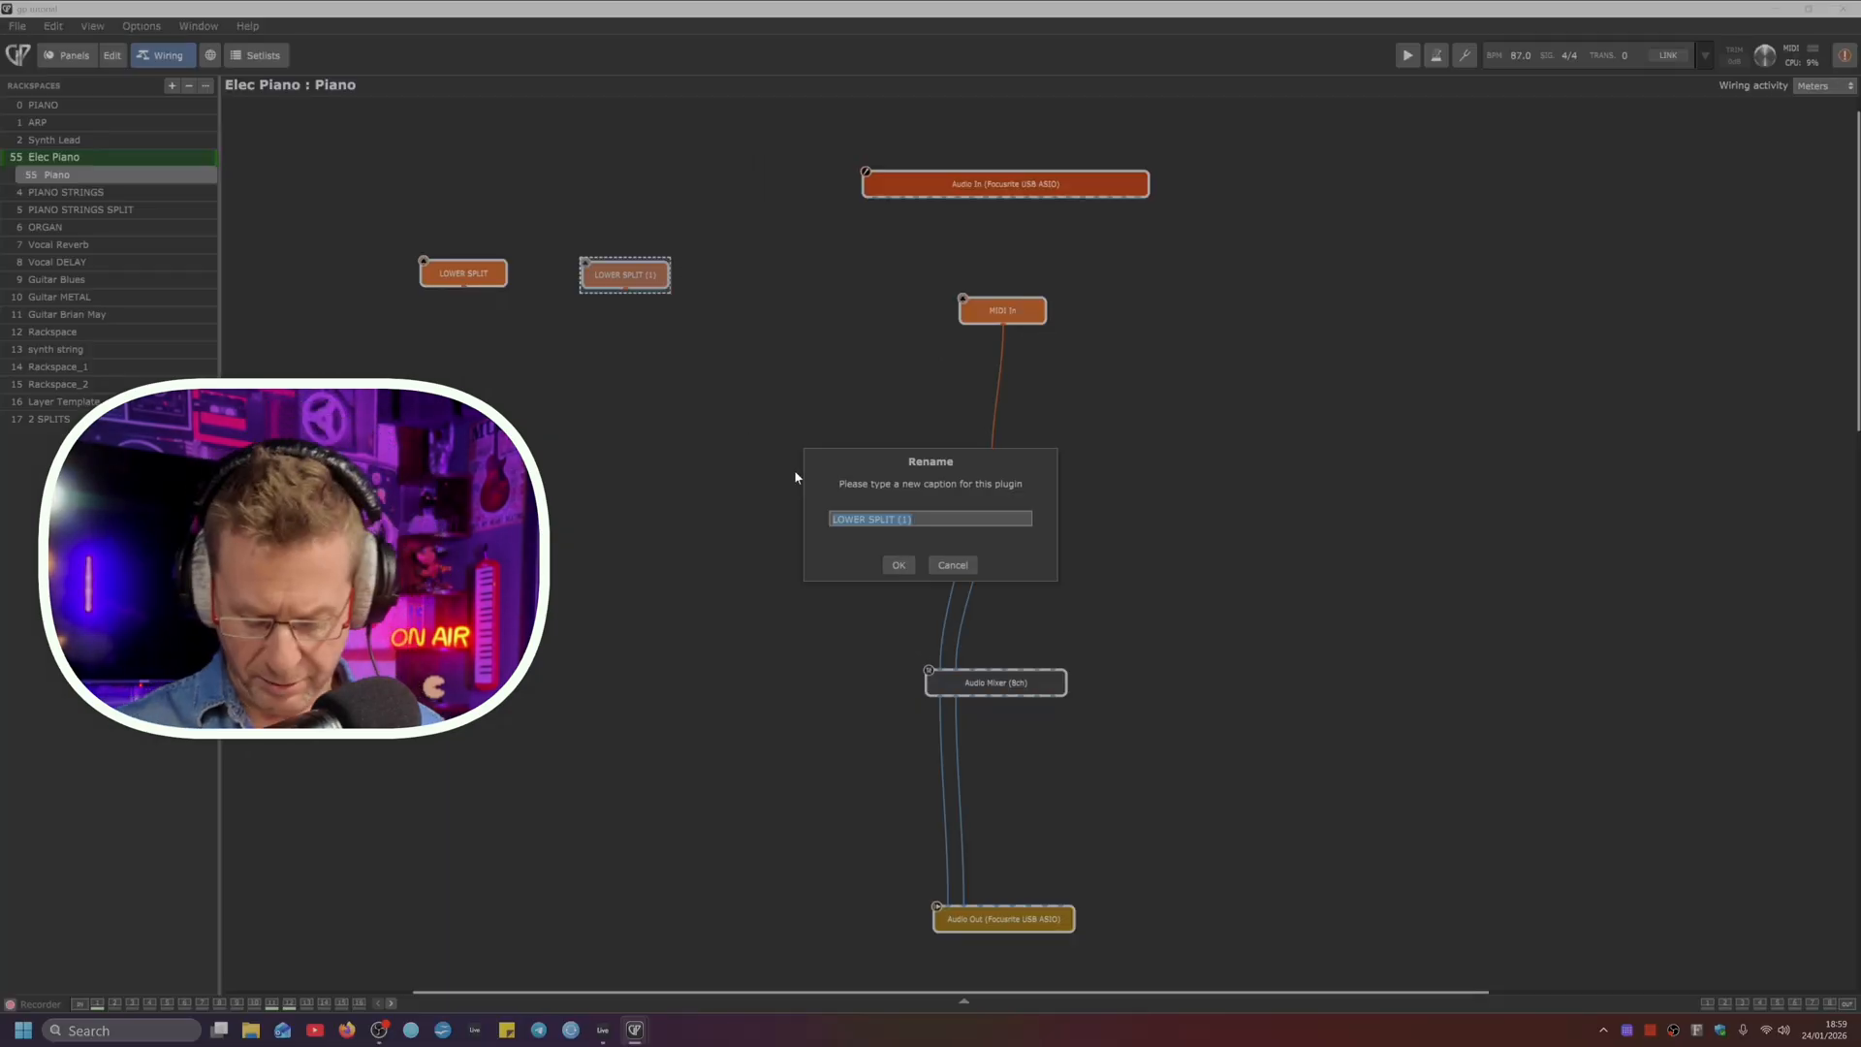
# Step: Rename the duplicated block as UPPER SPLIT and open its editor alongside the LOWER SPLIT editor
pyautogui.write('UPPE')
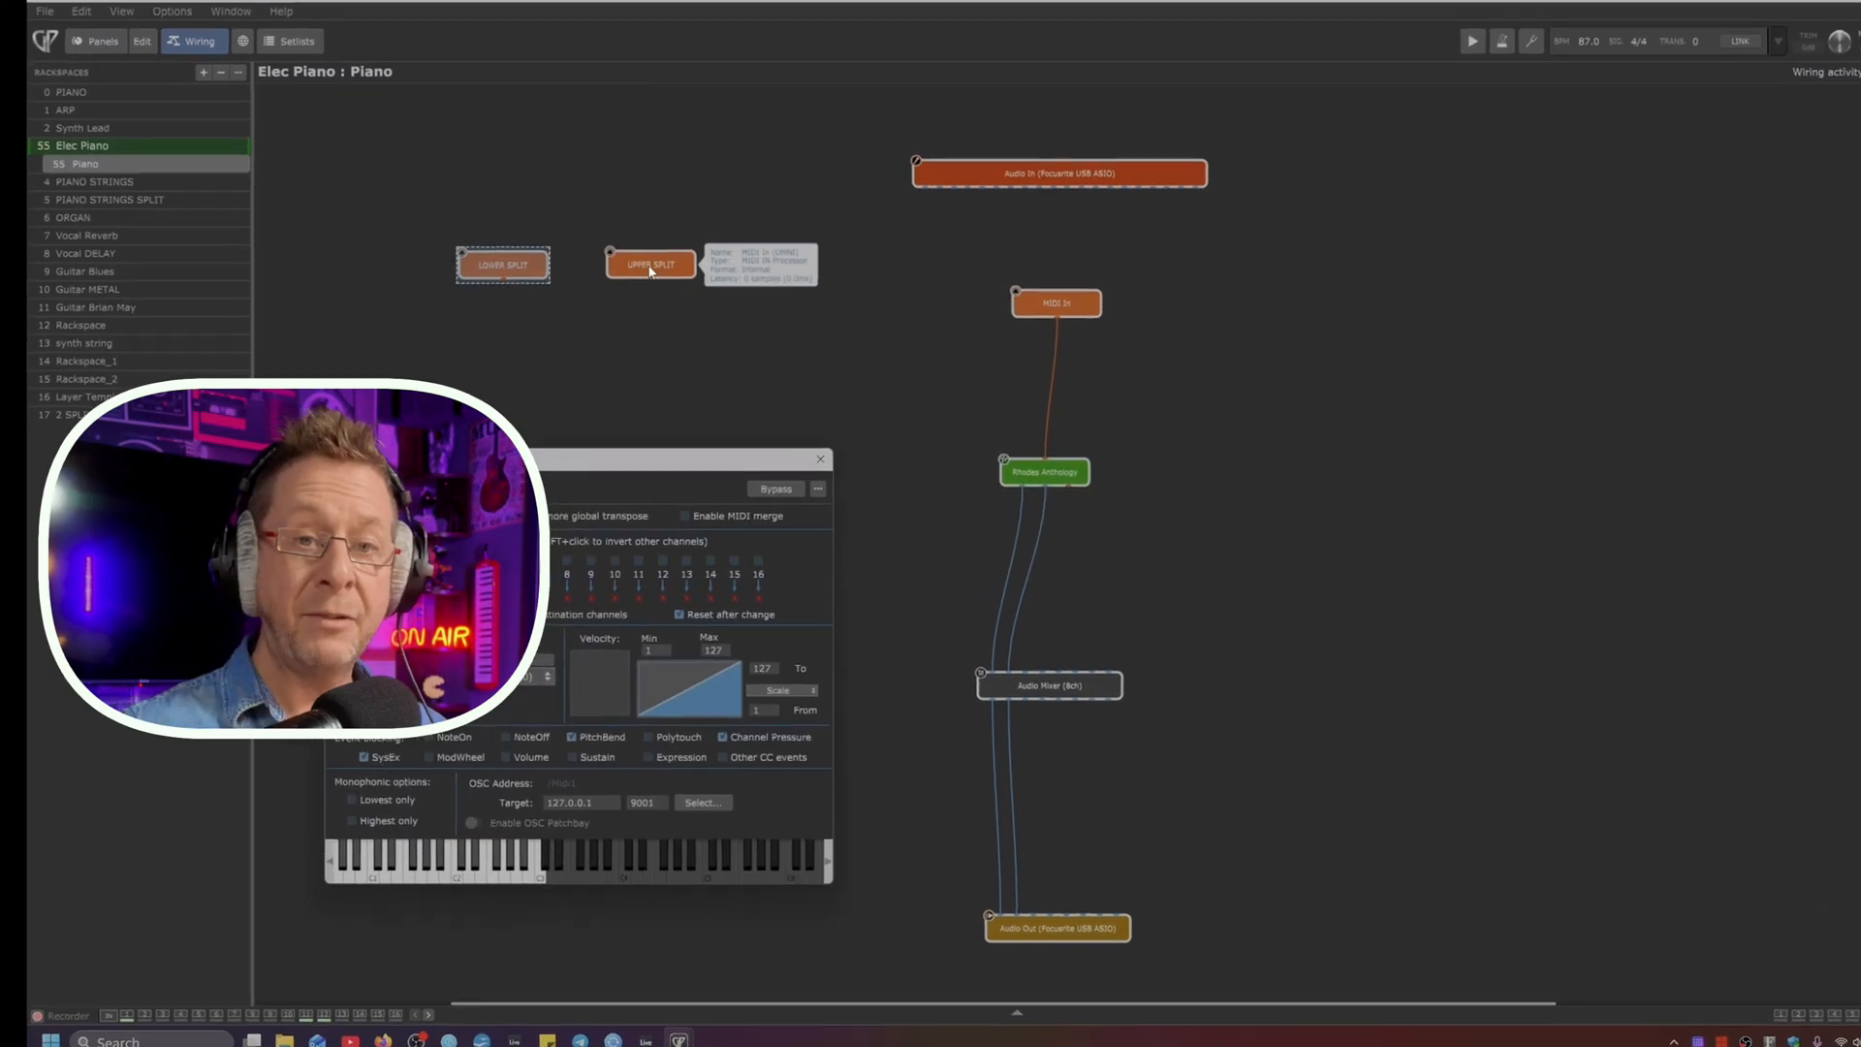
pyautogui.doubleClick(650, 266)
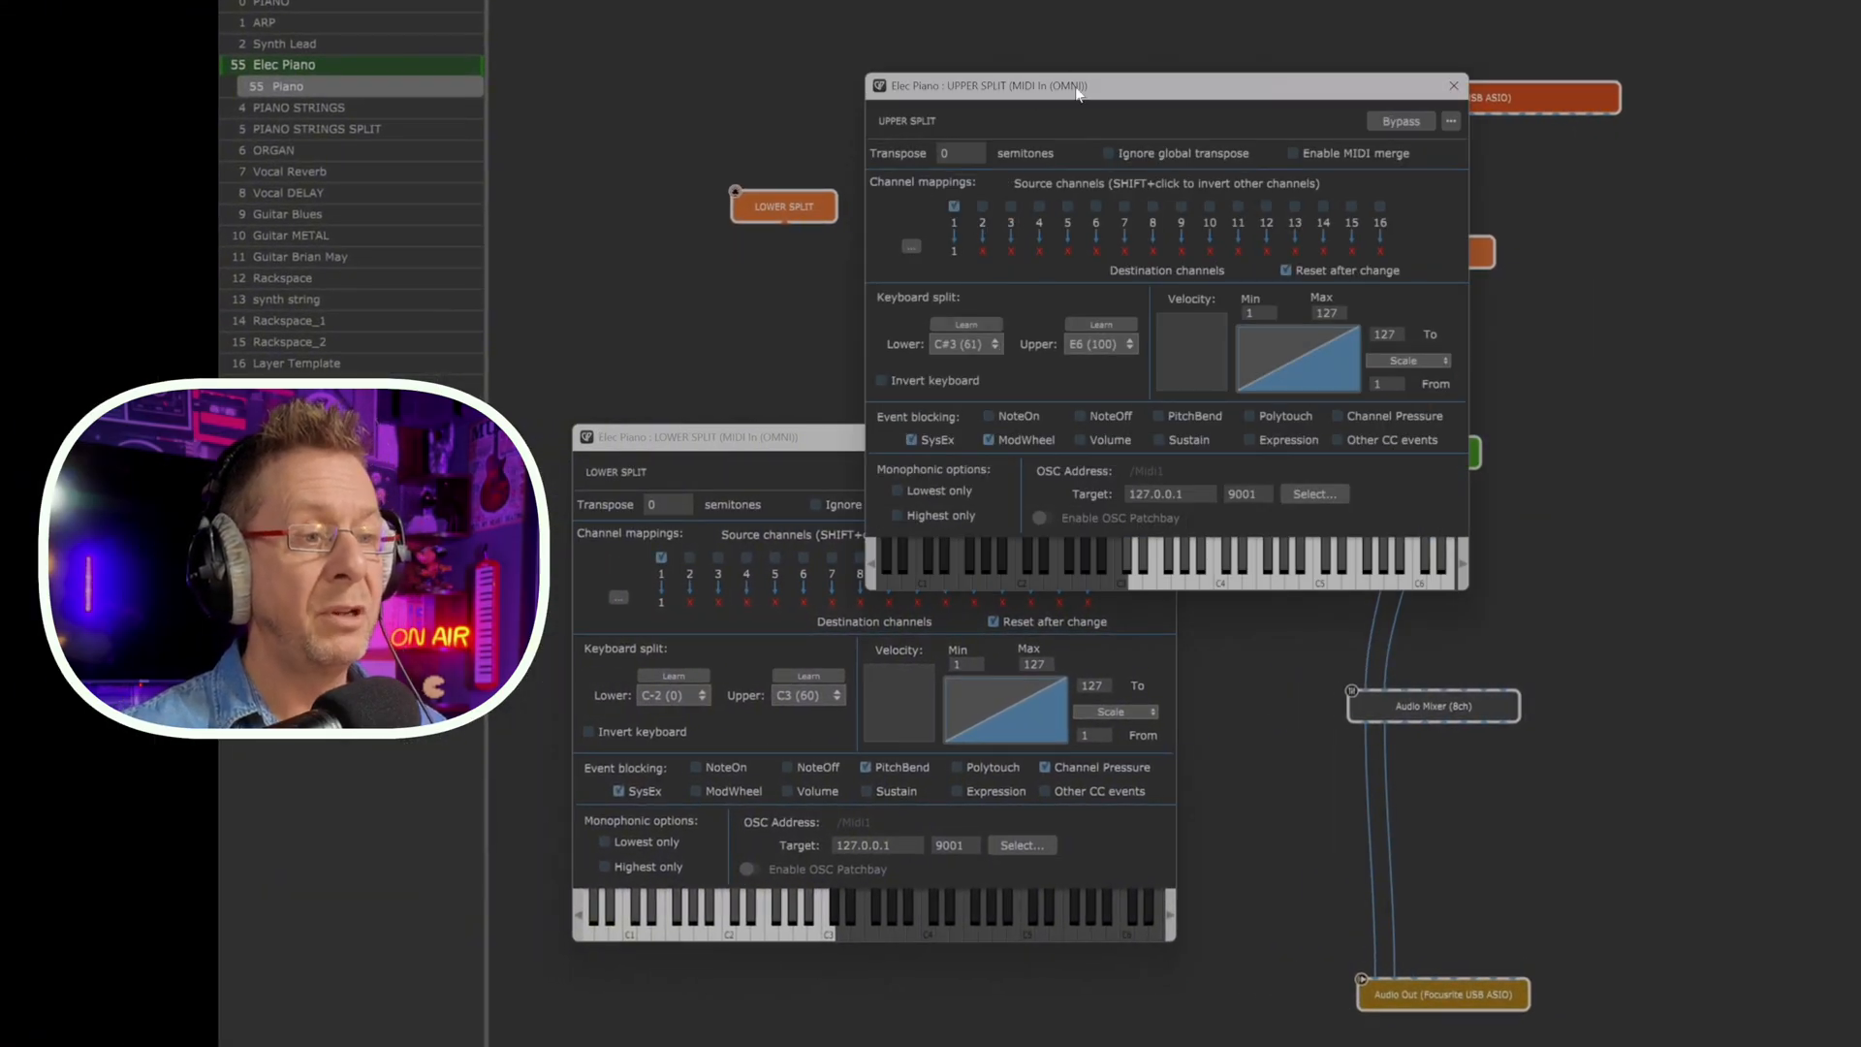
# Step: Compare the UPPER SPLIT settings side by side with the LOWER SPLIT settings and close both editors
pyautogui.moveTo(1075, 87); pyautogui.dragTo(1396, 443)
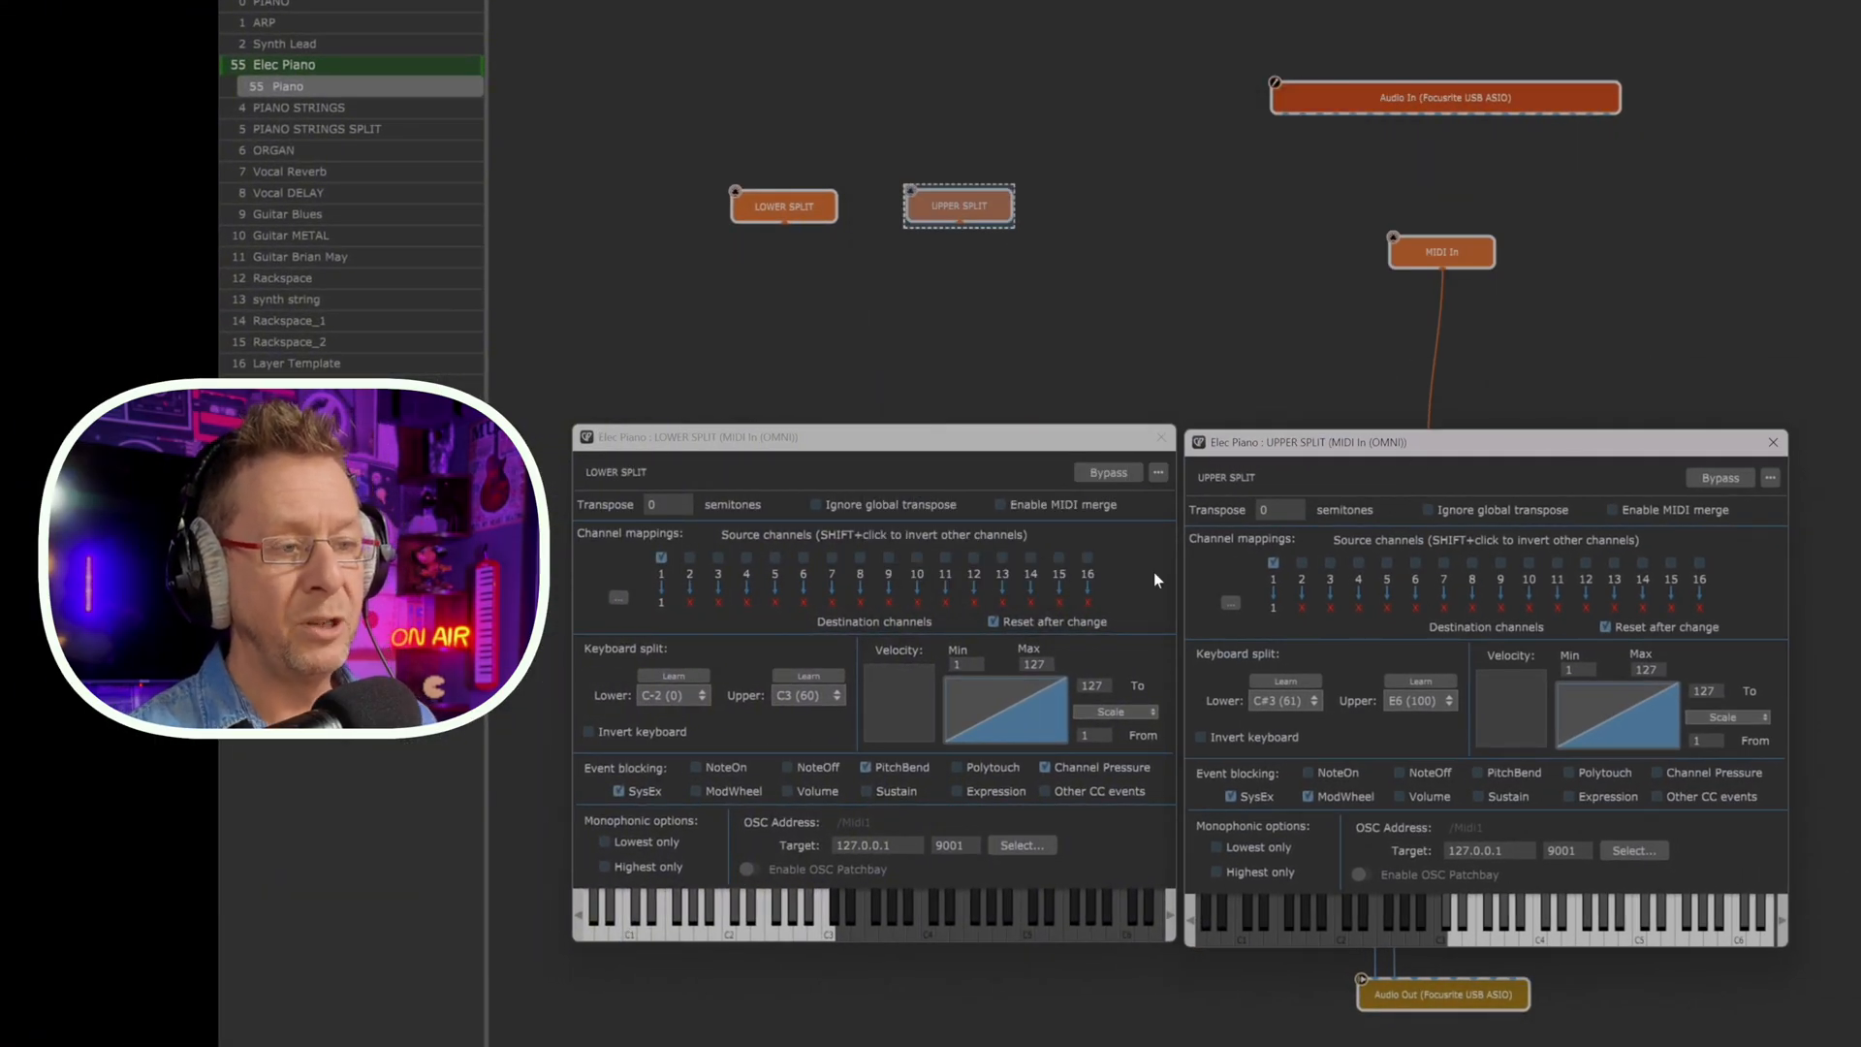
pyautogui.click(1161, 436)
pyautogui.click(1773, 442)
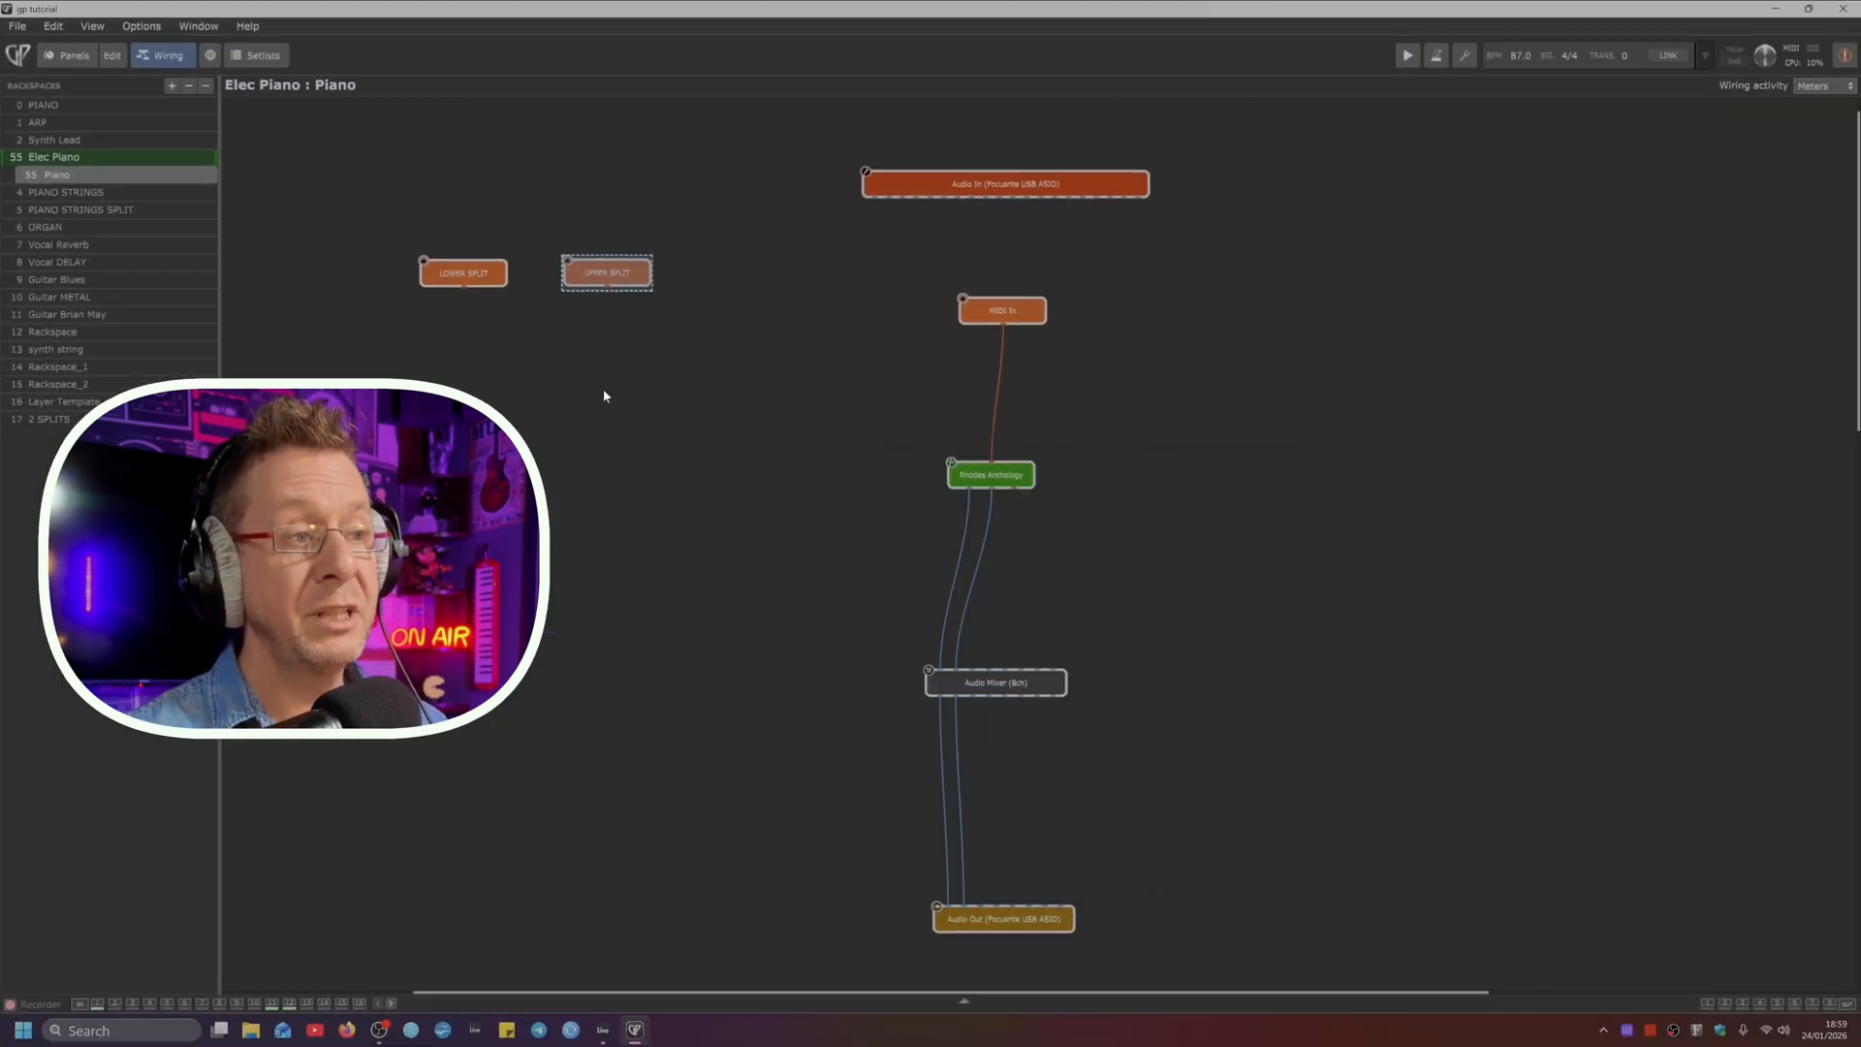
# Step: Save the LOWER SPLIT and UPPER SPLIT blocks together as a favorite named Two way split
pyautogui.click(610, 403)
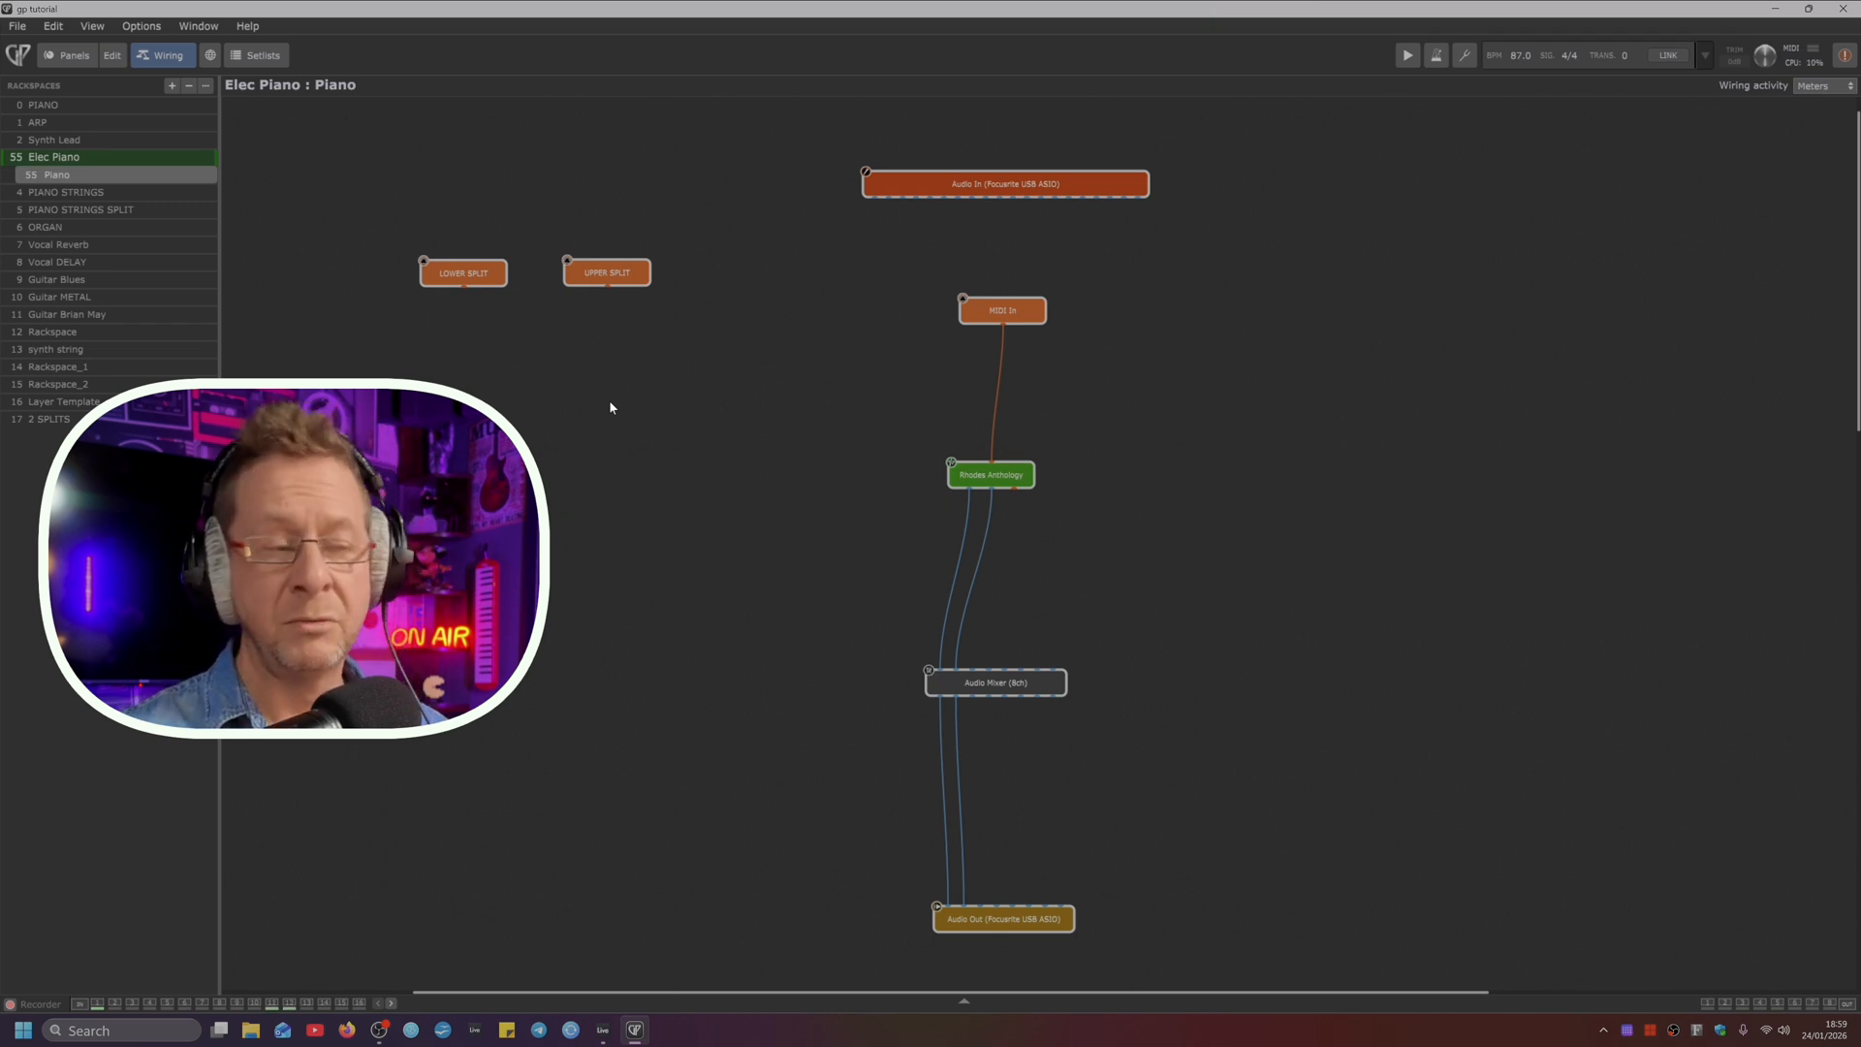
pyautogui.moveTo(378, 177); pyautogui.dragTo(683, 363)
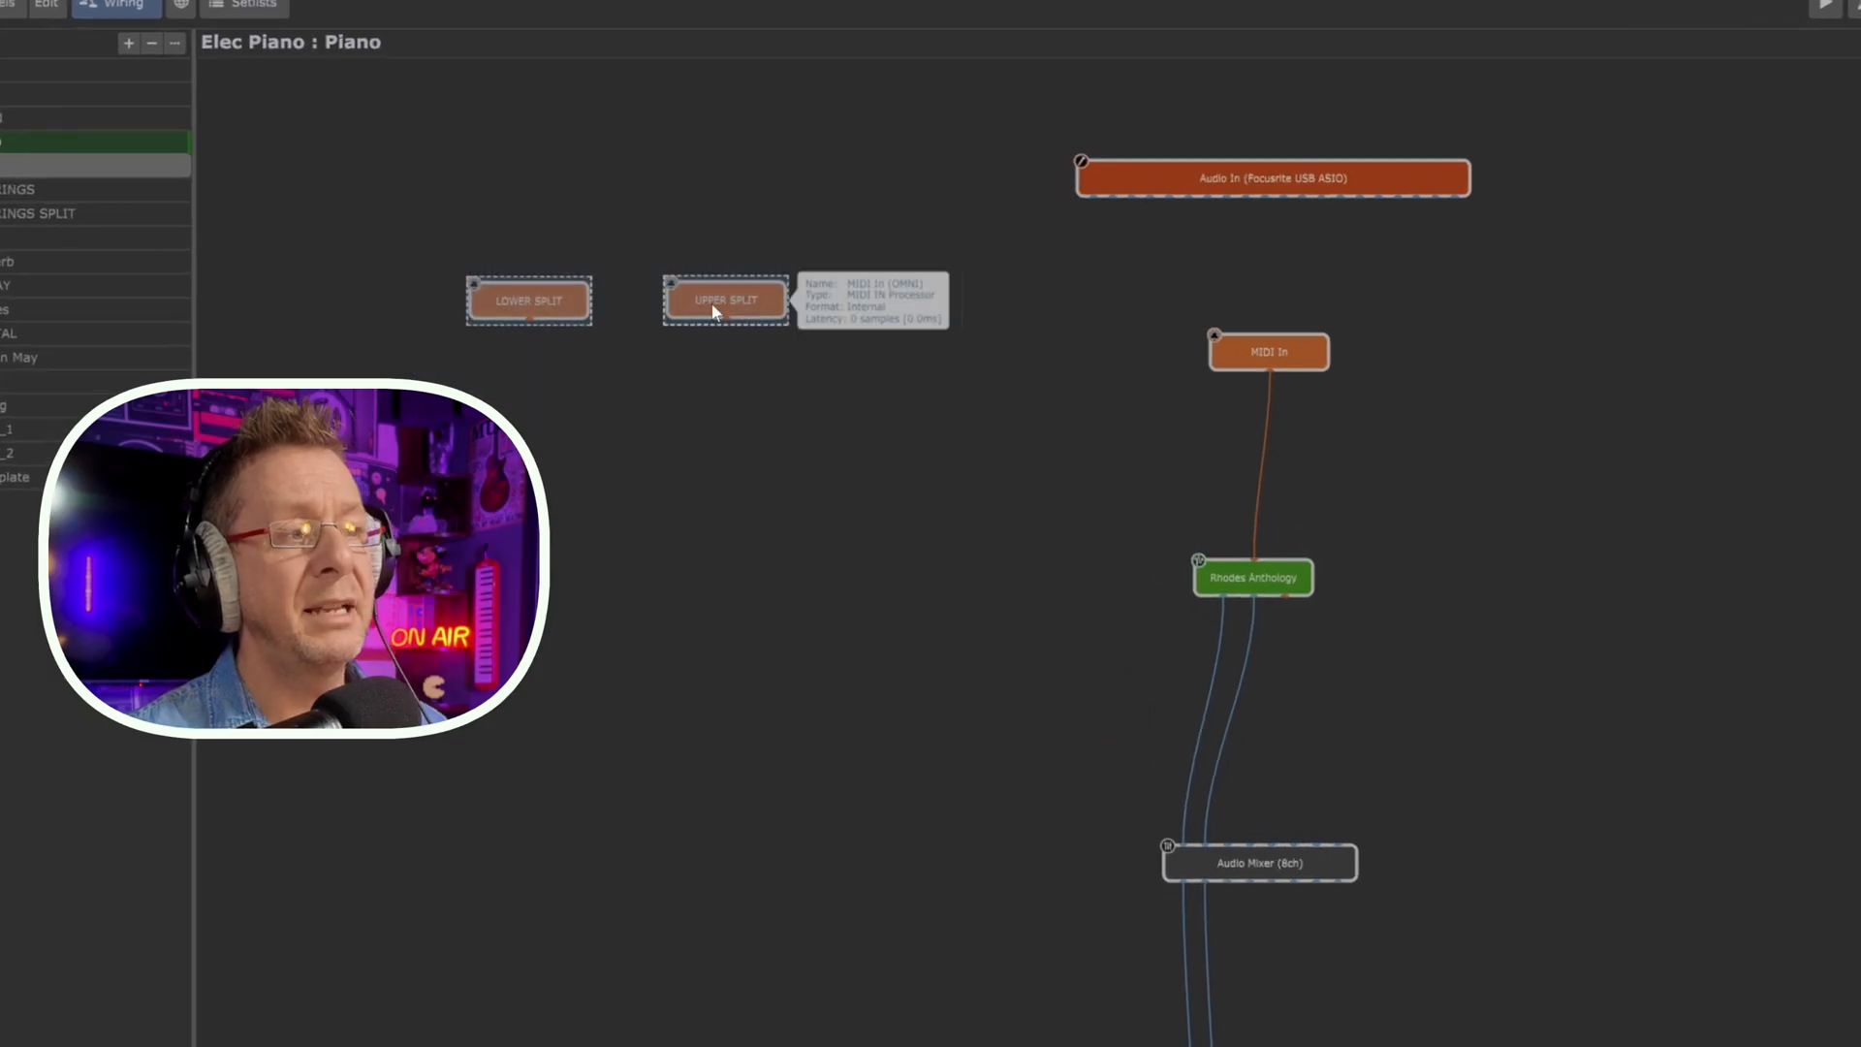
pyautogui.rightClick(711, 300)
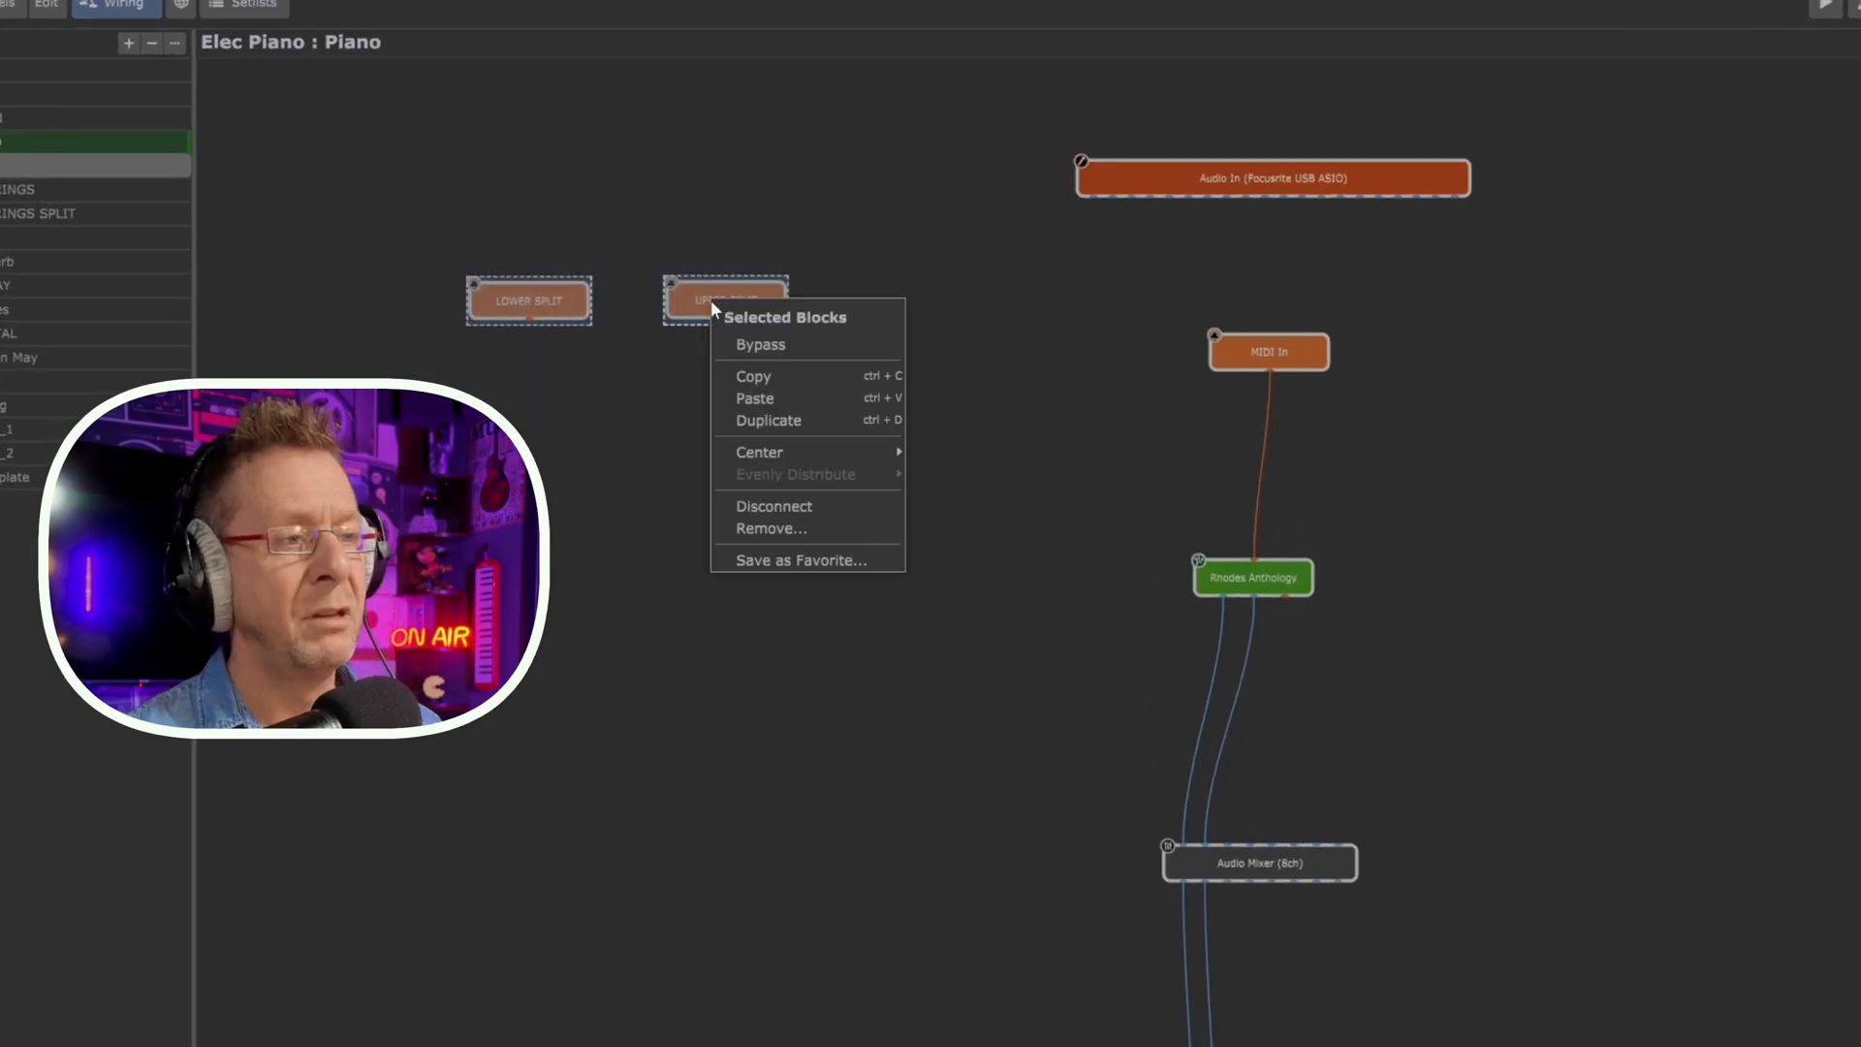
pyautogui.click(749, 562)
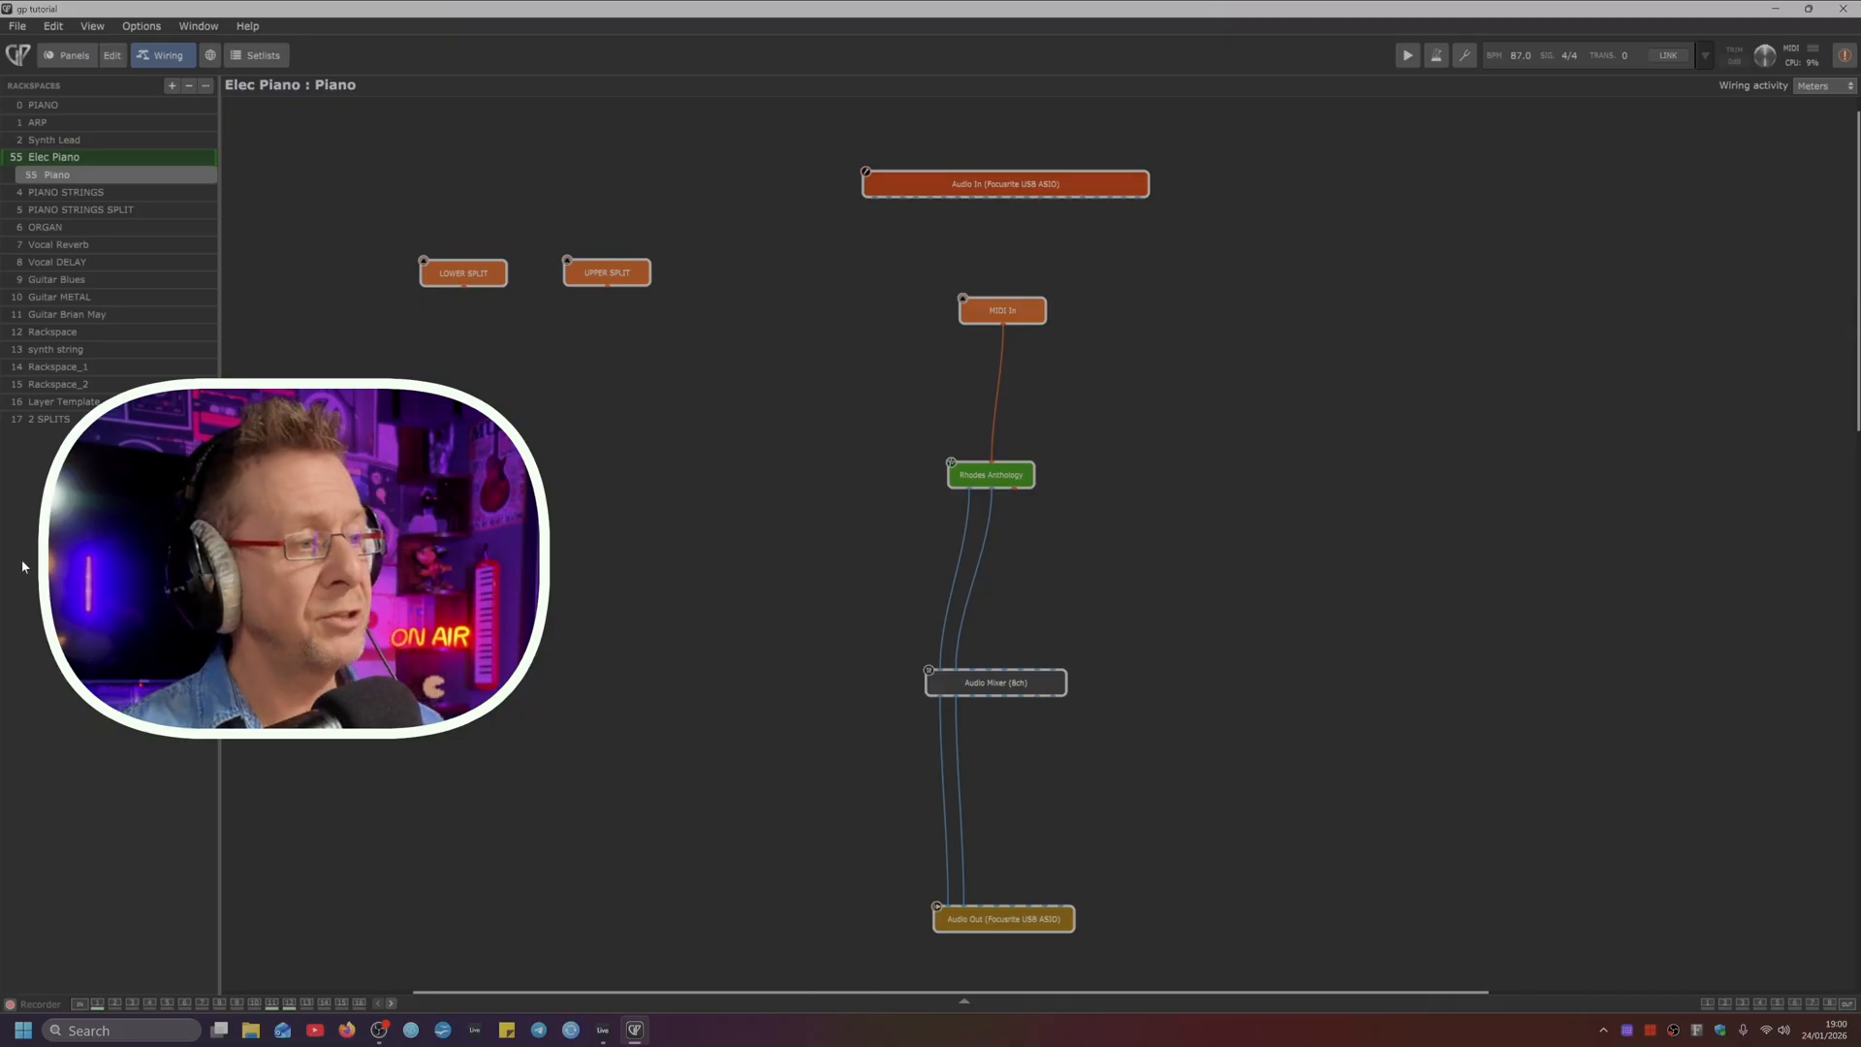
# Step: Create a new rackspace with default properties and reposition its Audio In, MIDI In and Audio Out blocks to make room
pyautogui.rightClick(62, 226)
pyautogui.click(126, 260)
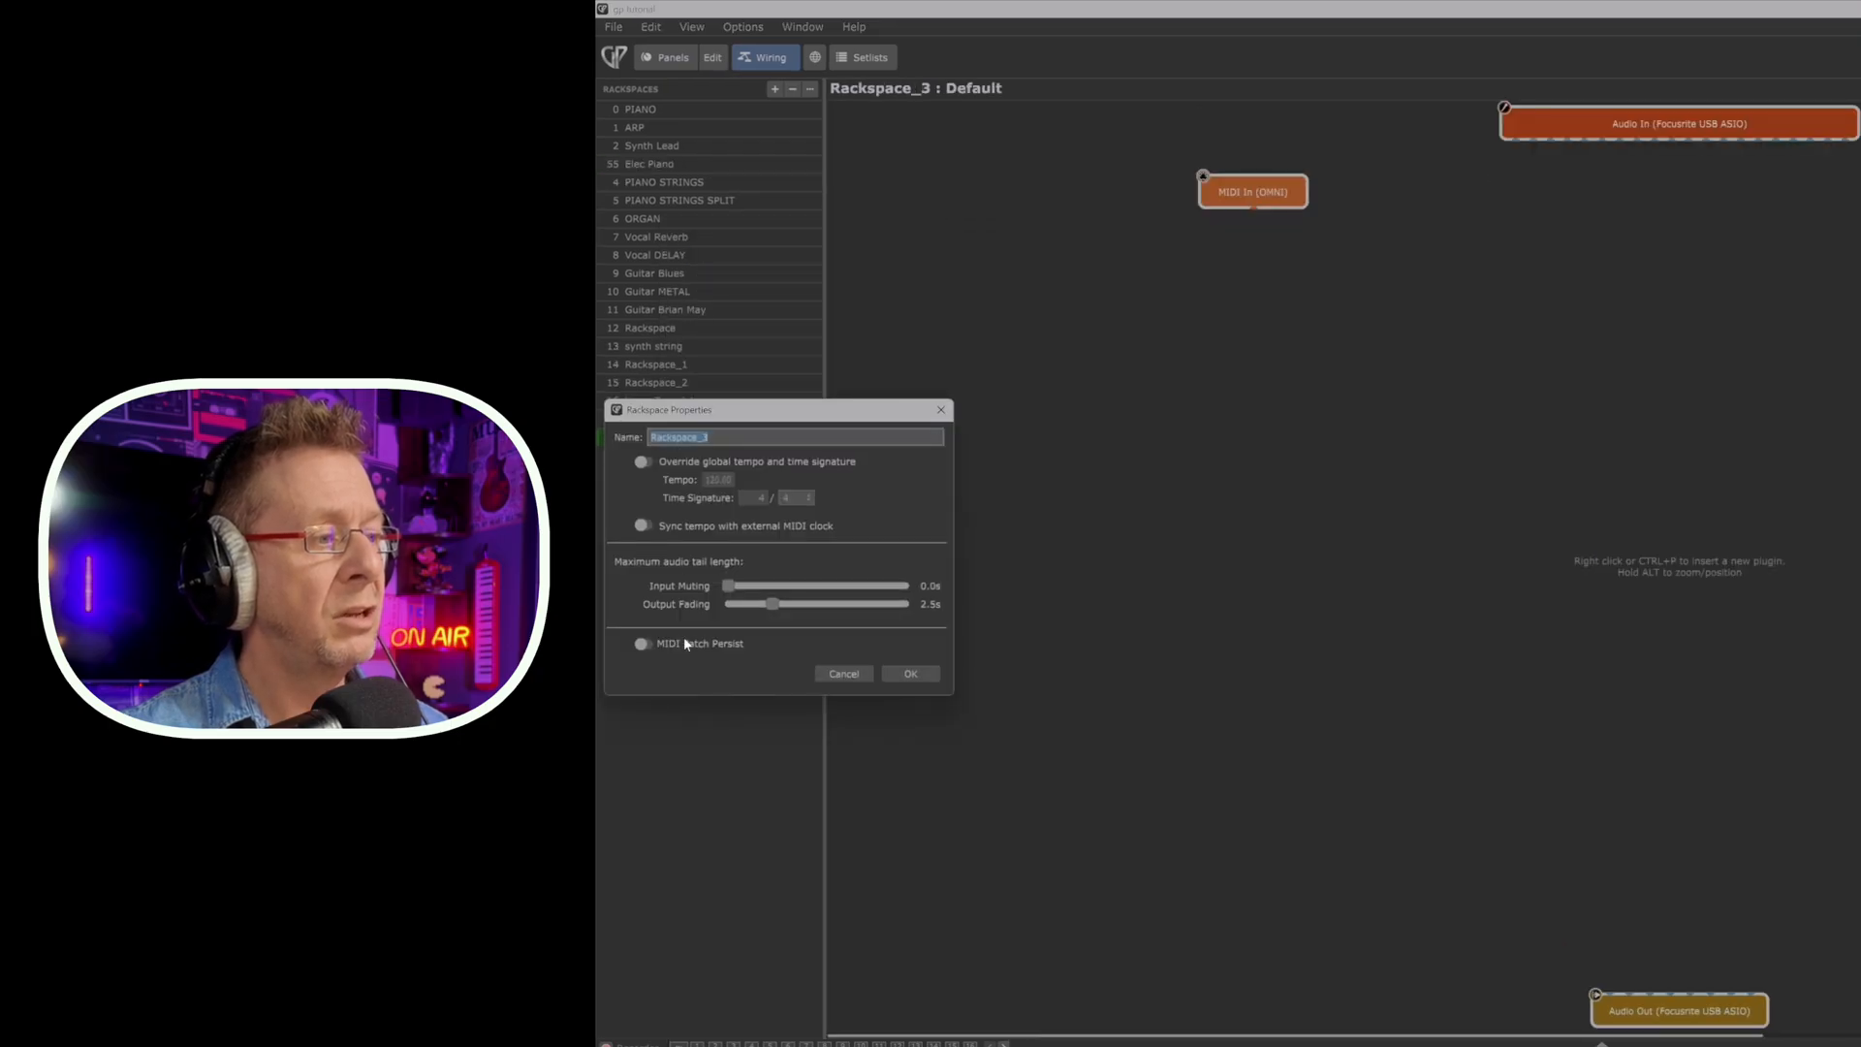
pyautogui.click(898, 672)
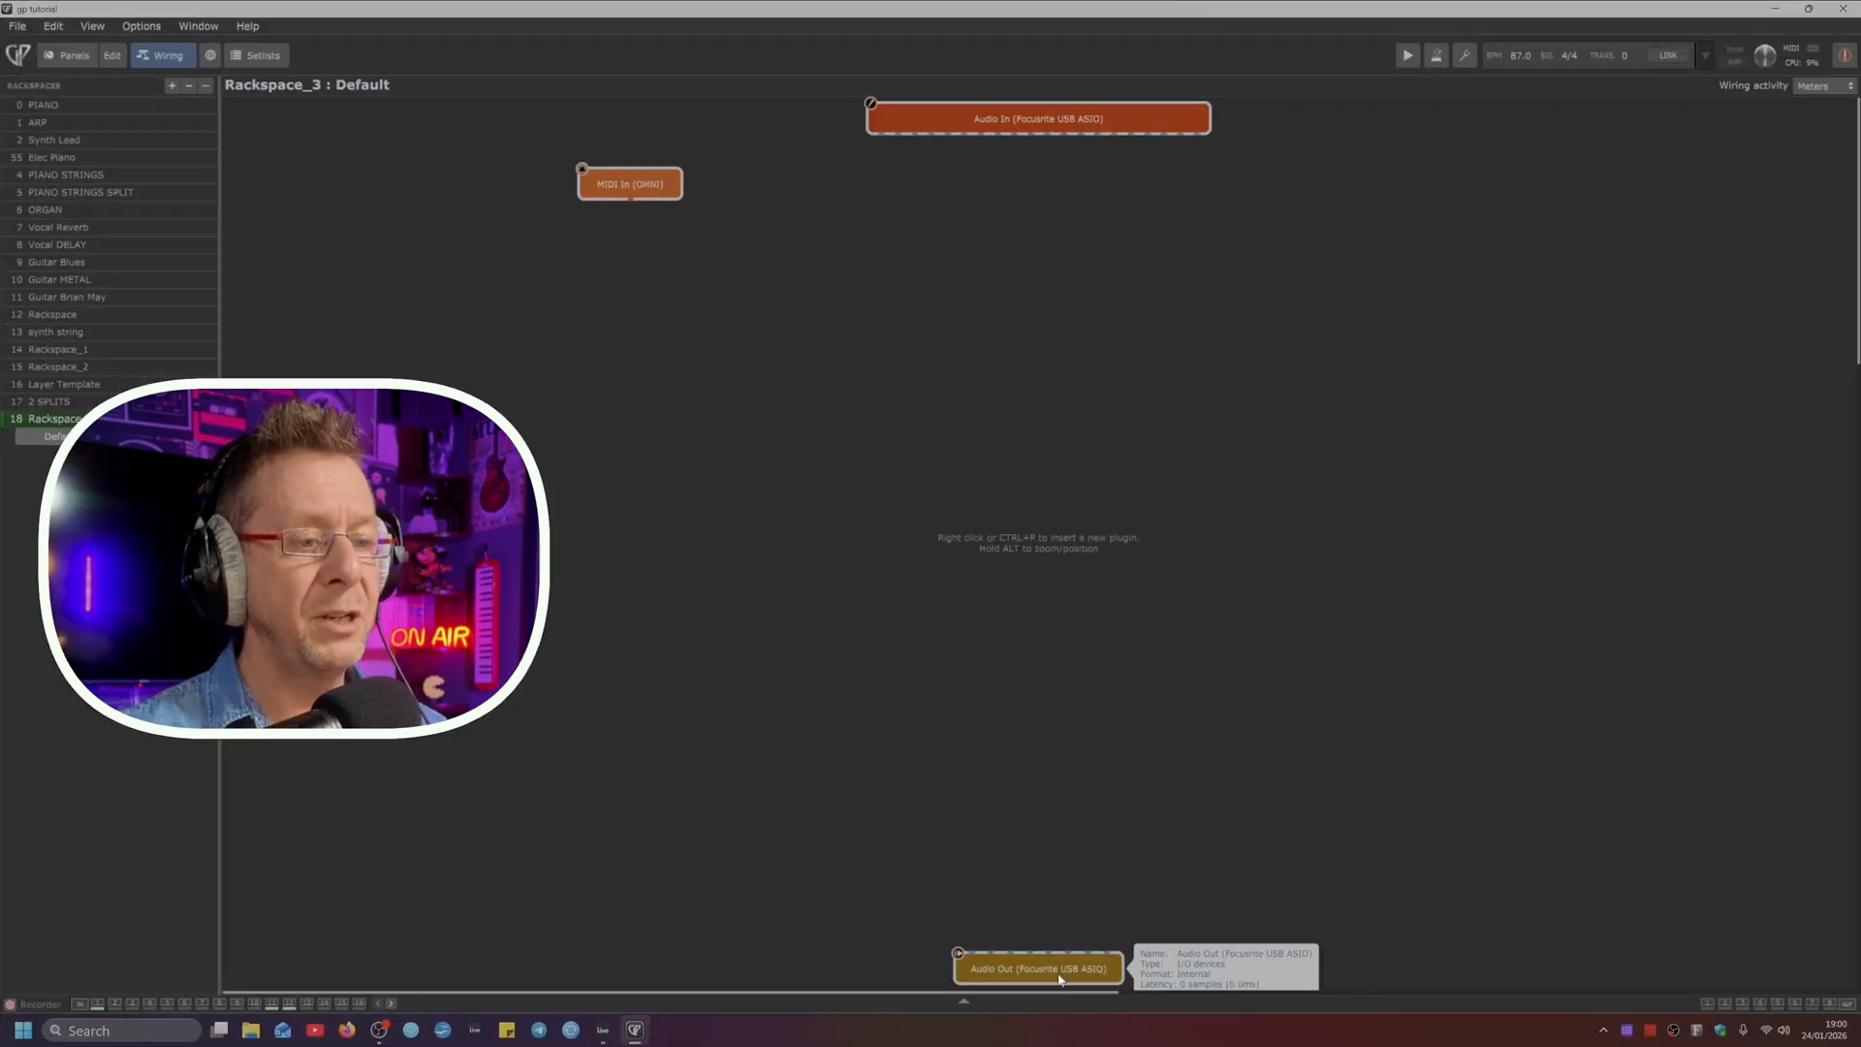
pyautogui.moveTo(1048, 120); pyautogui.dragTo(1035, 187)
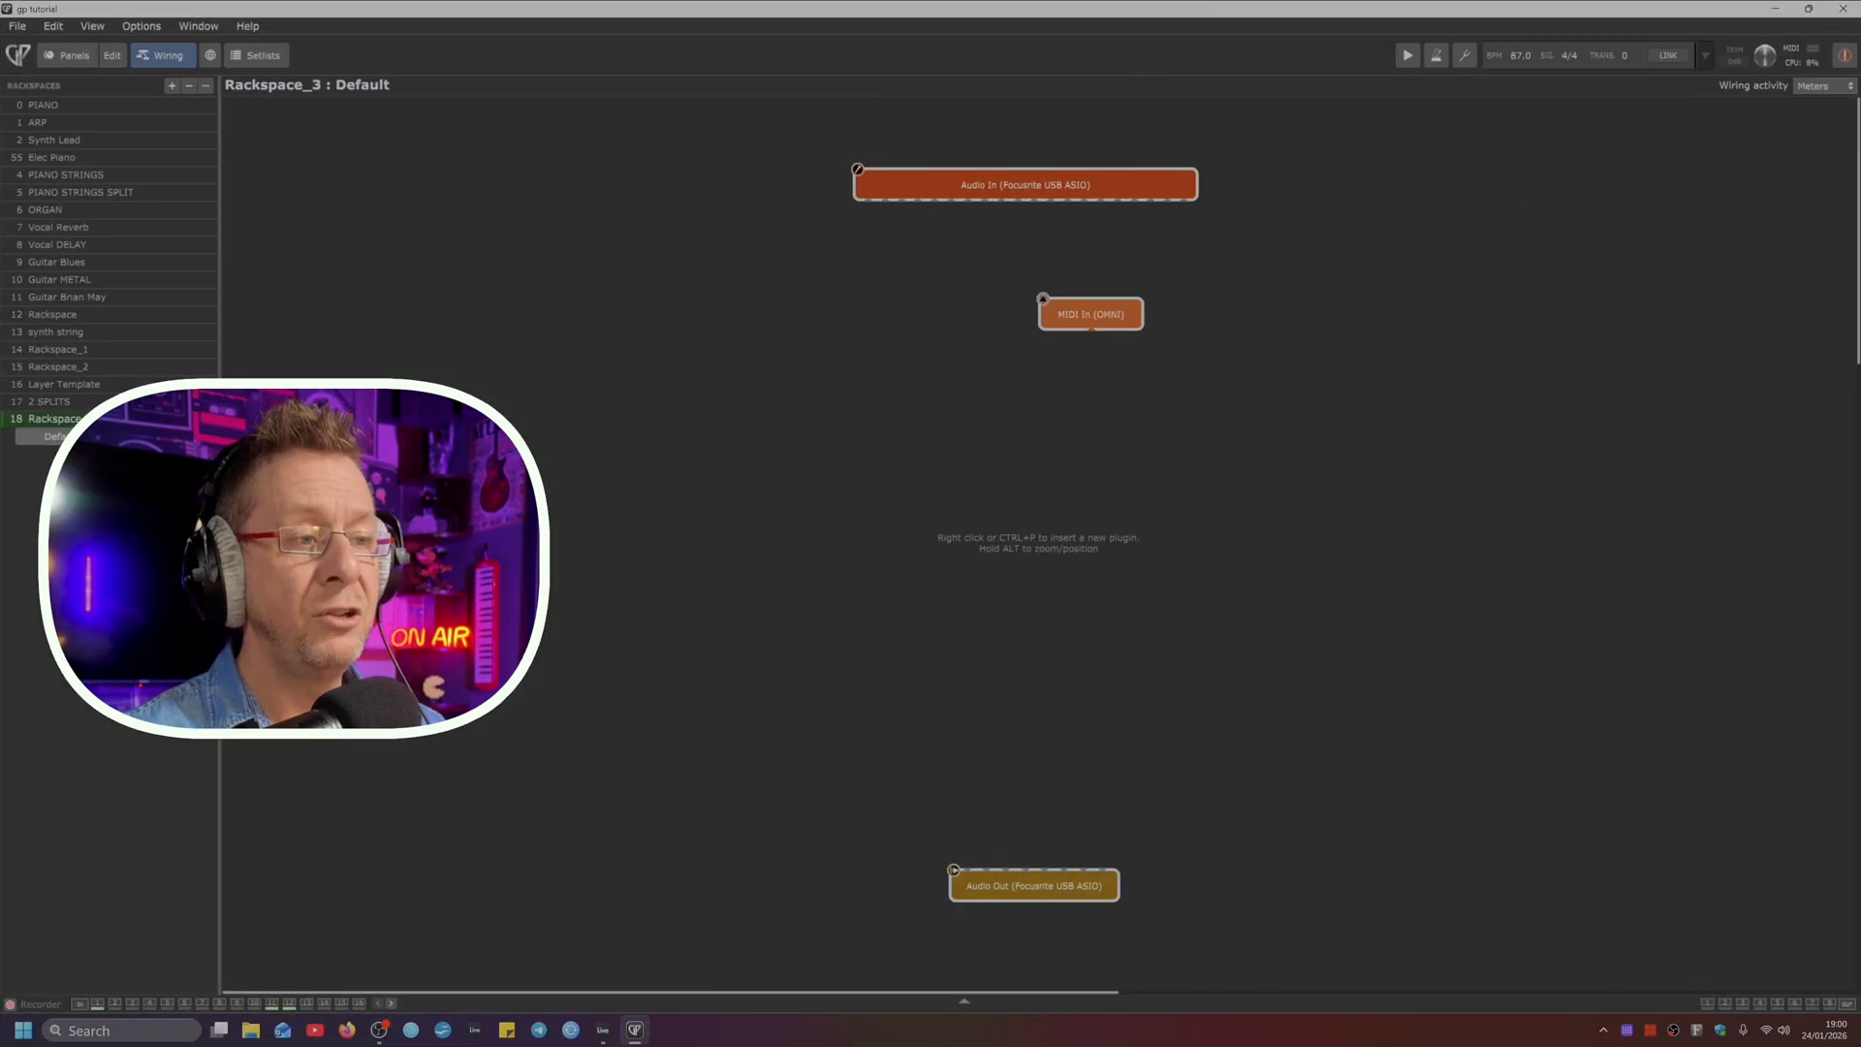
# Step: Insert the Two way split favorite into the new rackspace's wiring view
pyautogui.rightClick(659, 390)
pyautogui.moveTo(785, 591)
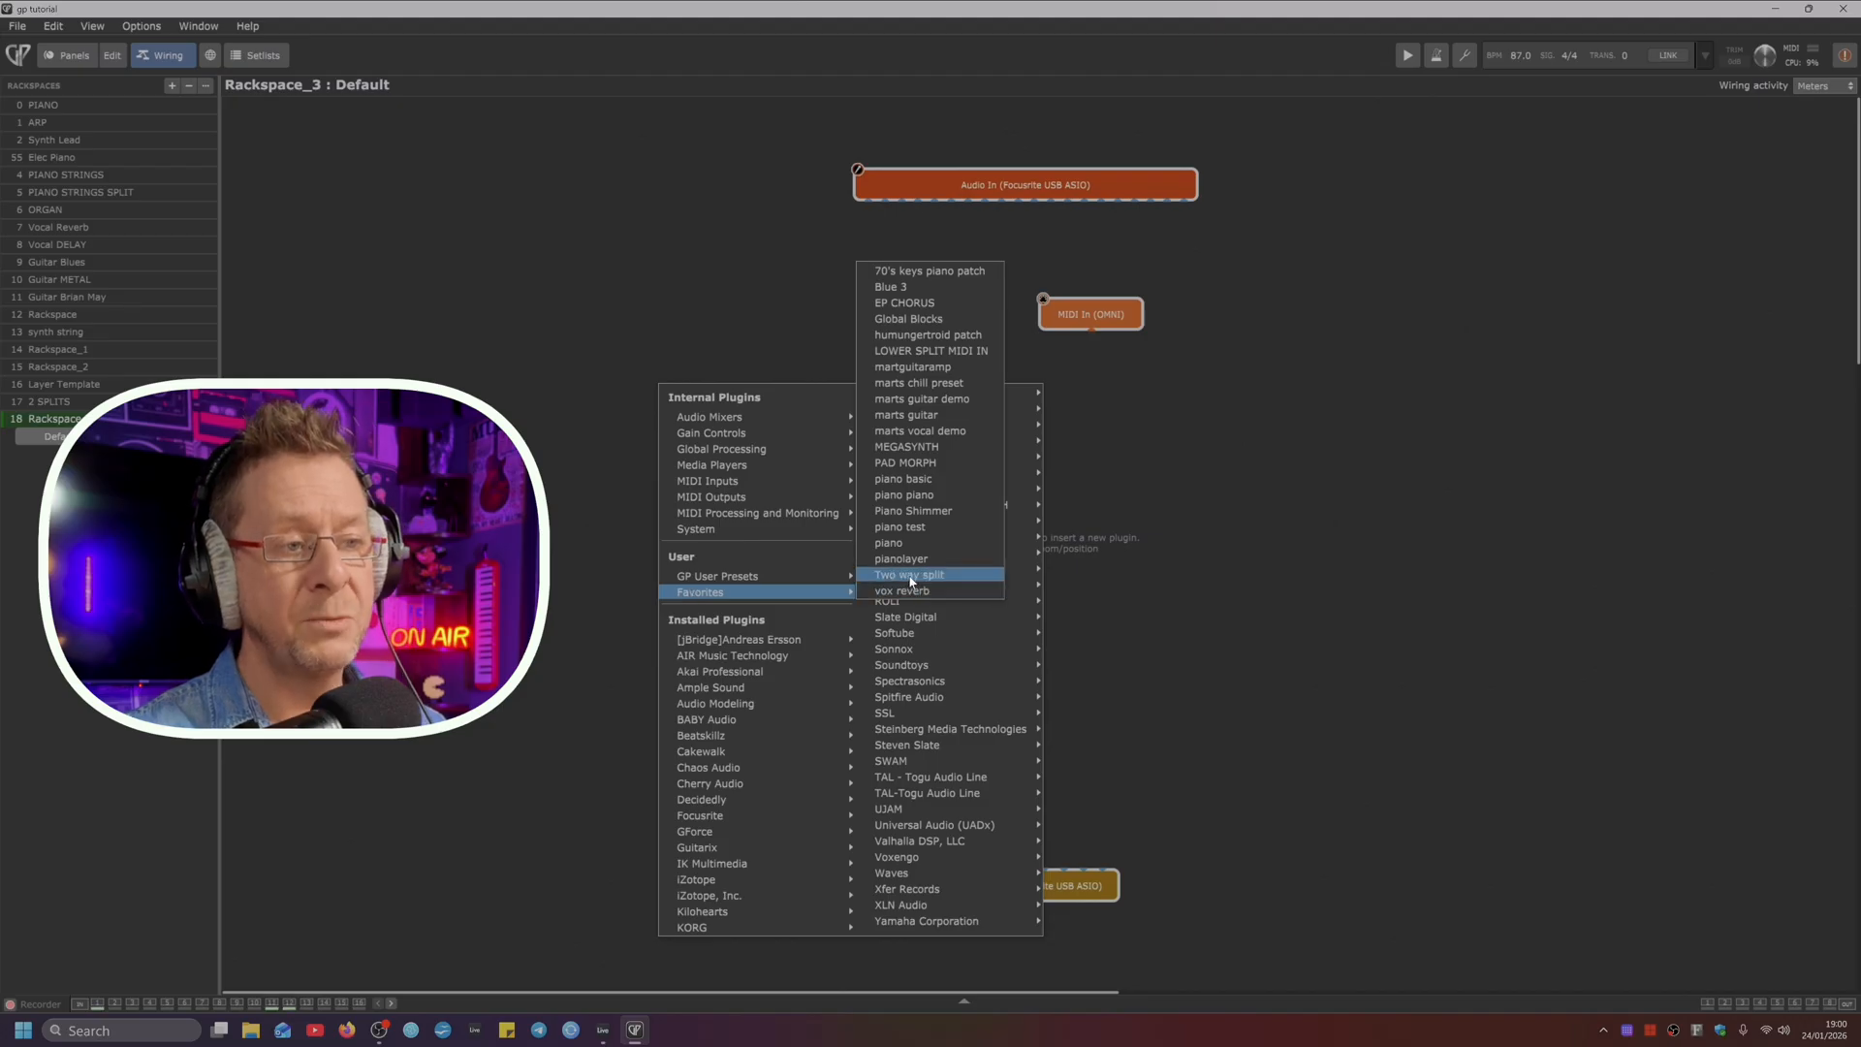
pyautogui.click(911, 576)
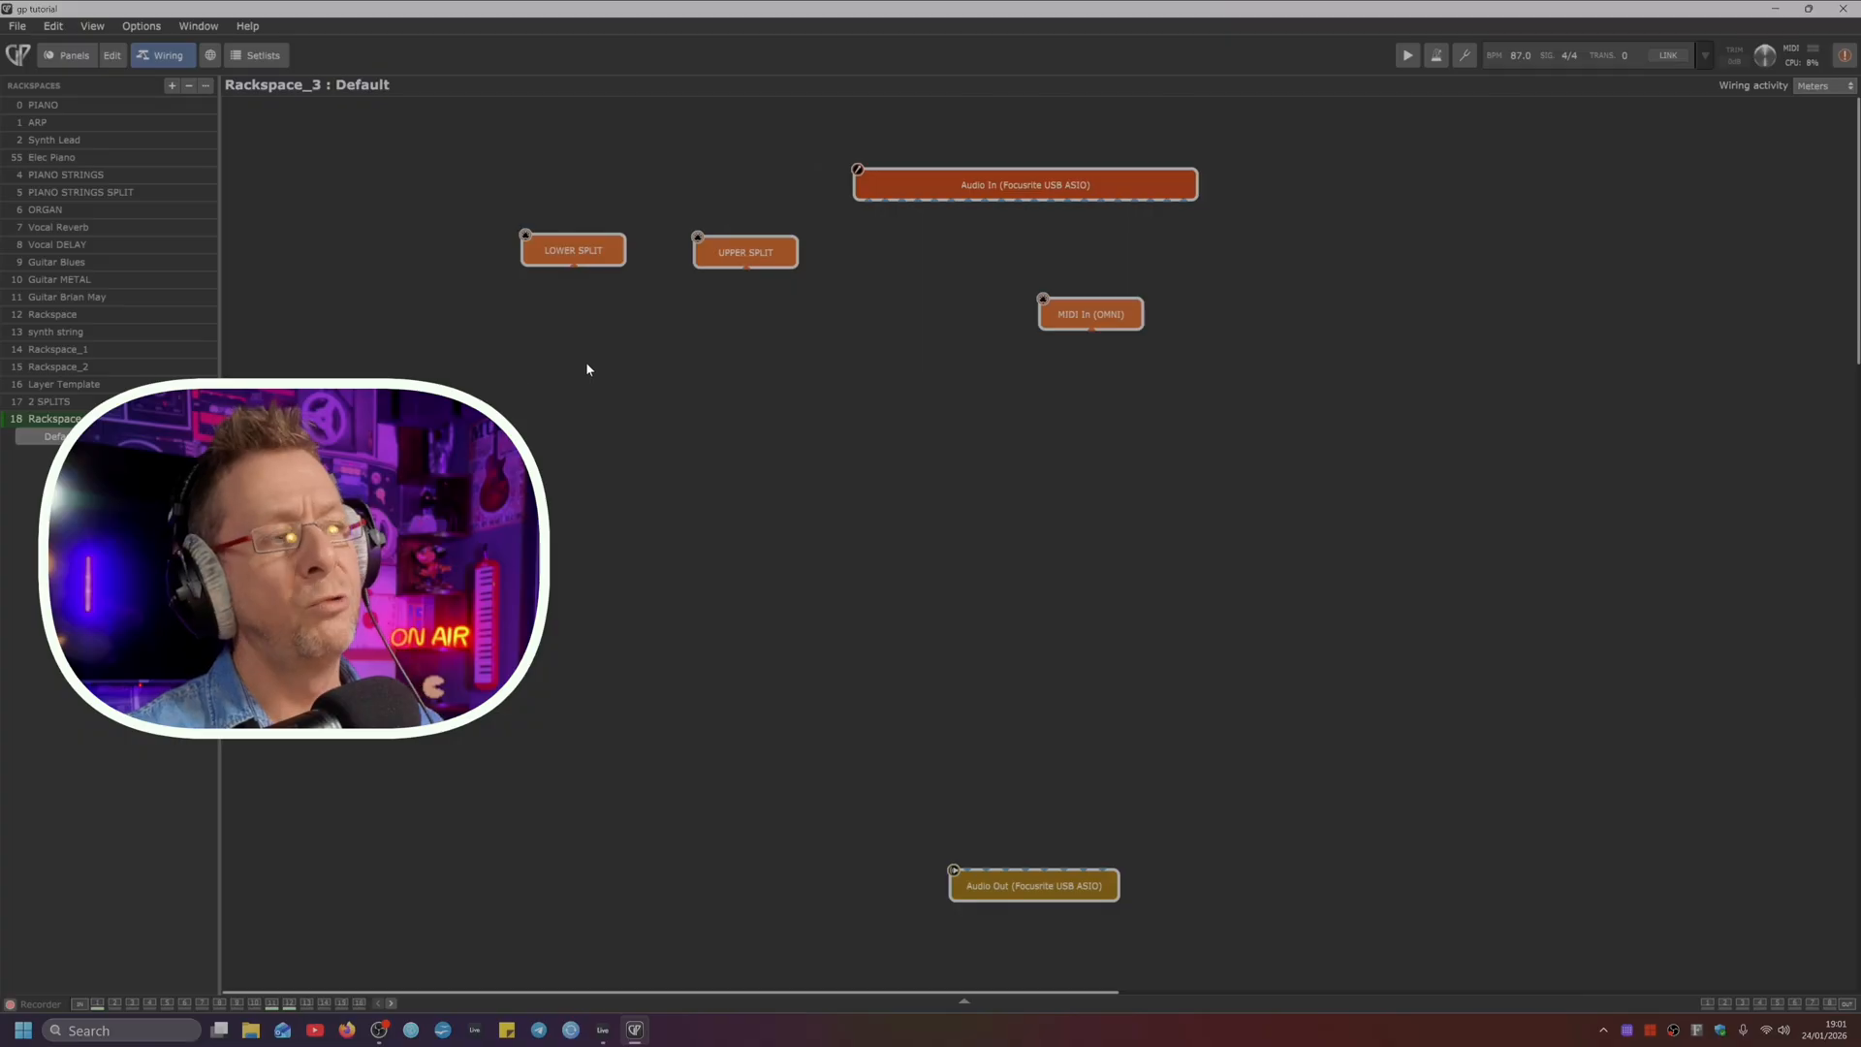
# Step: Add a From Global Rackspace block below the LOWER SPLIT block and close its editor
pyautogui.rightClick(589, 359)
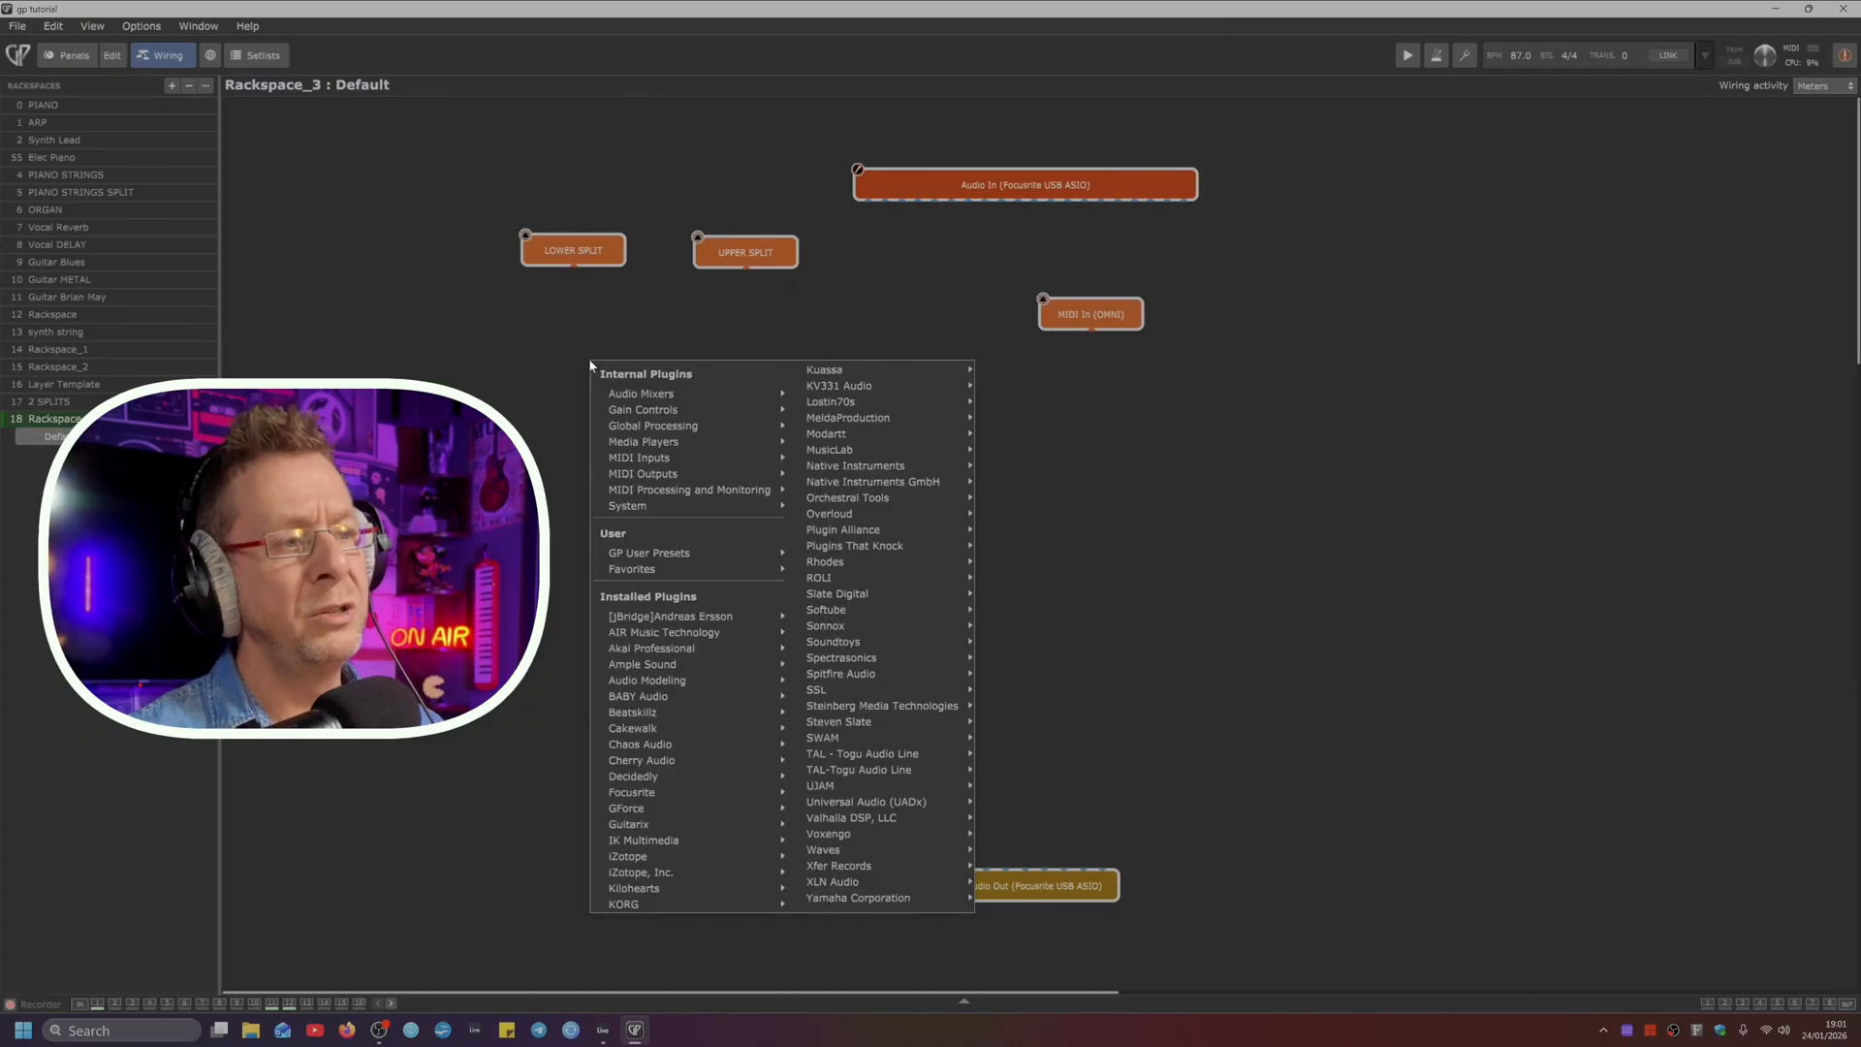
pyautogui.moveTo(659, 425)
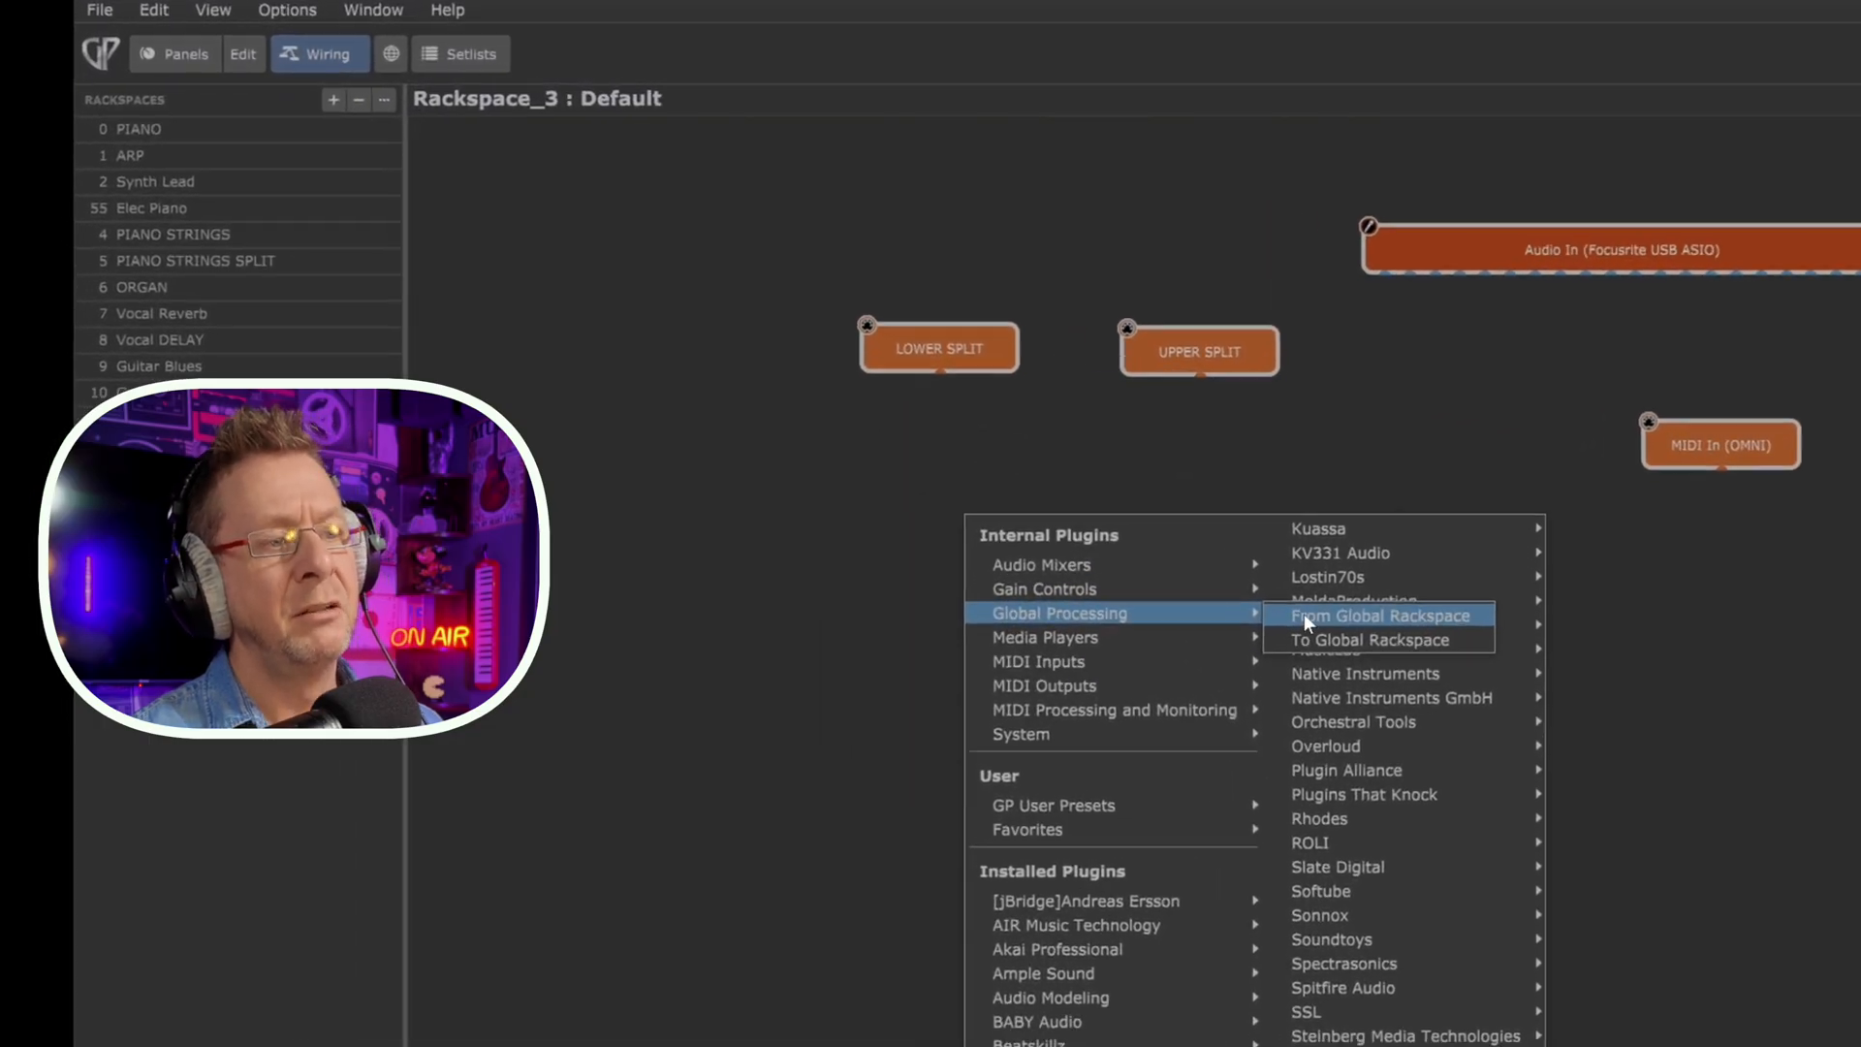
pyautogui.click(1305, 616)
pyautogui.click(846, 109)
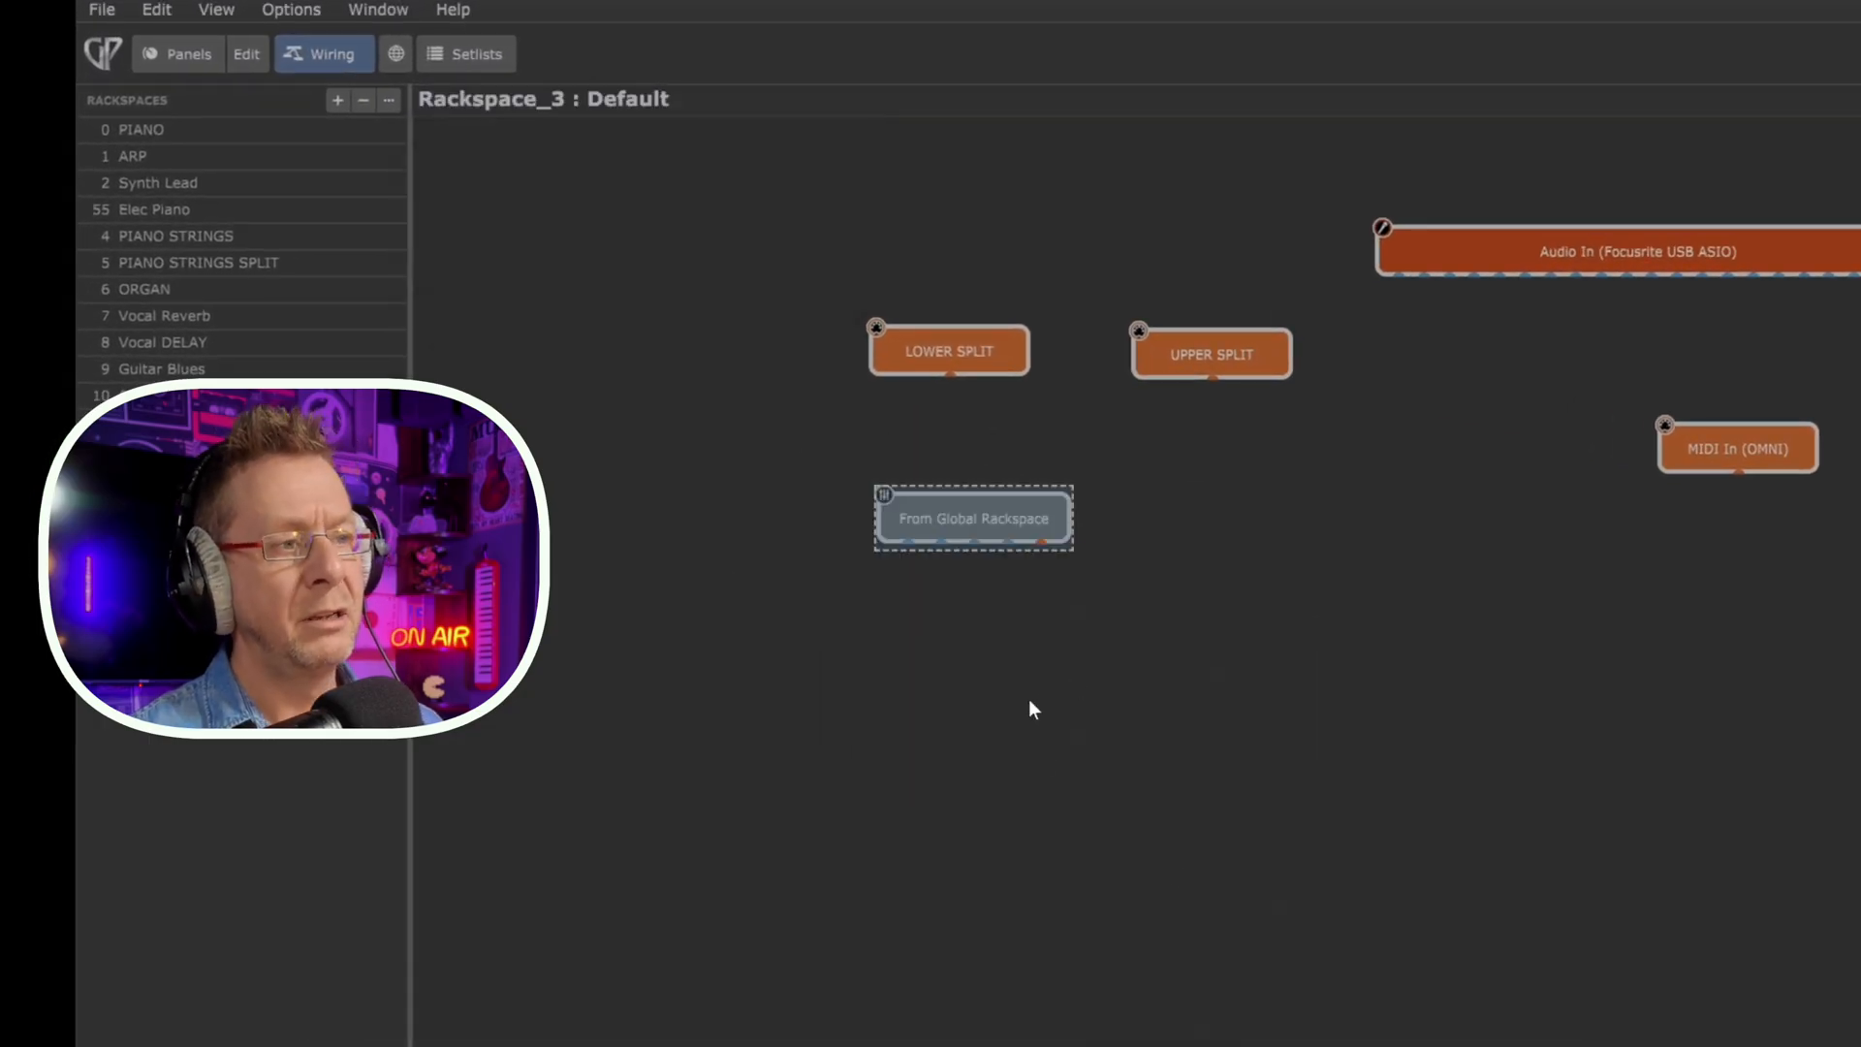
# Step: Add a To Global Rackspace block, close its editor and place it beside the From Global Rackspace block
pyautogui.rightClick(1031, 694)
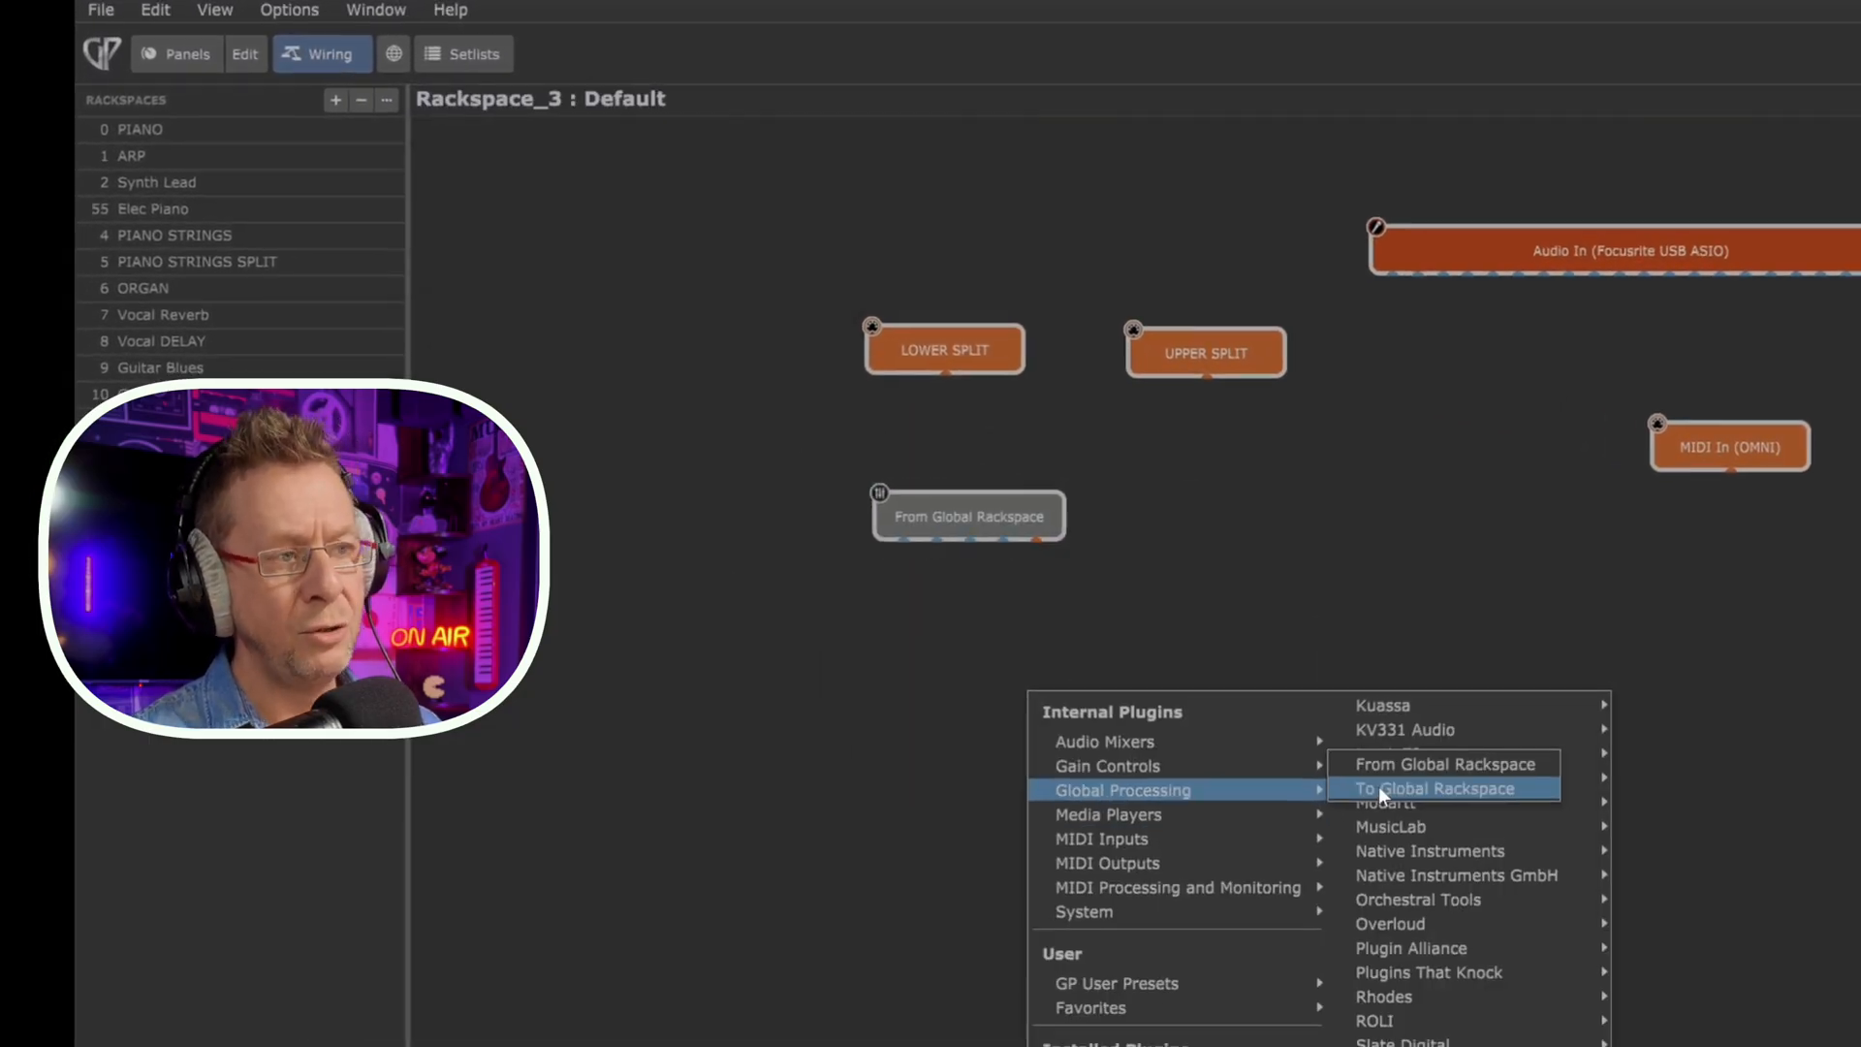
pyautogui.click(1382, 793)
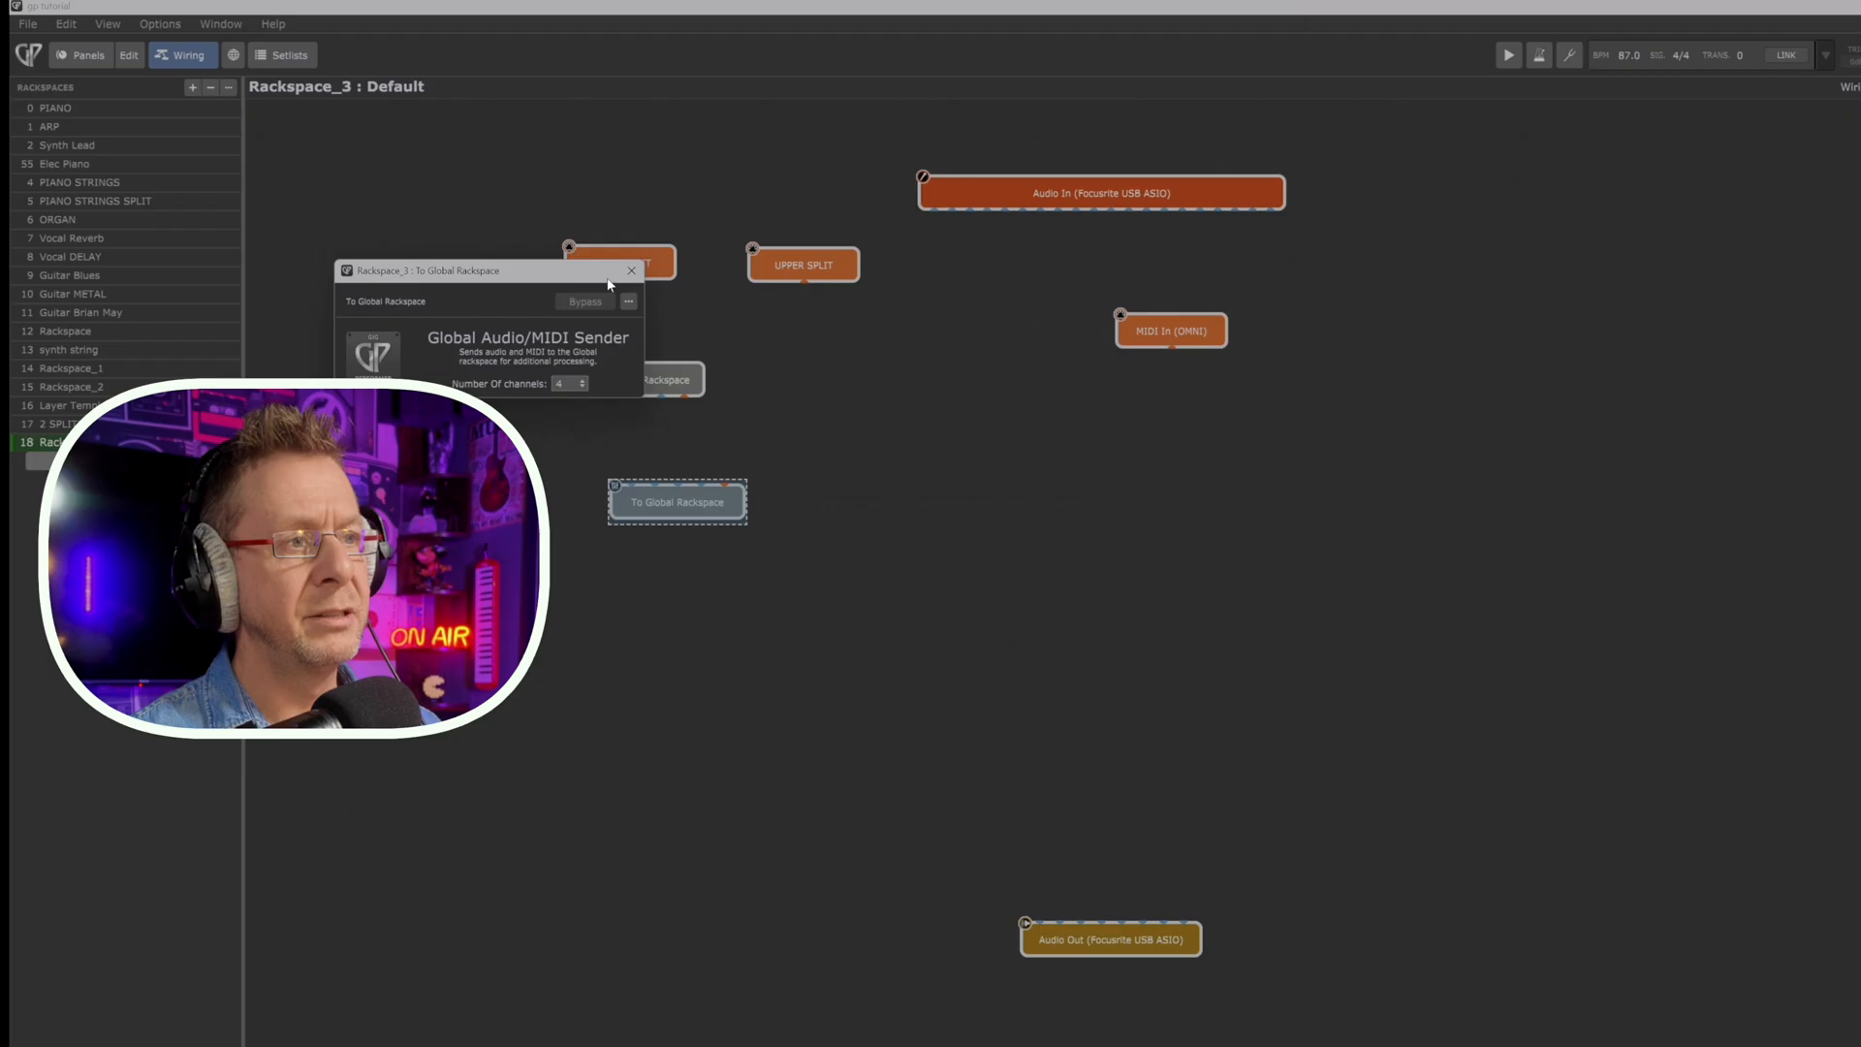
pyautogui.click(631, 271)
pyautogui.moveTo(678, 502); pyautogui.dragTo(829, 384)
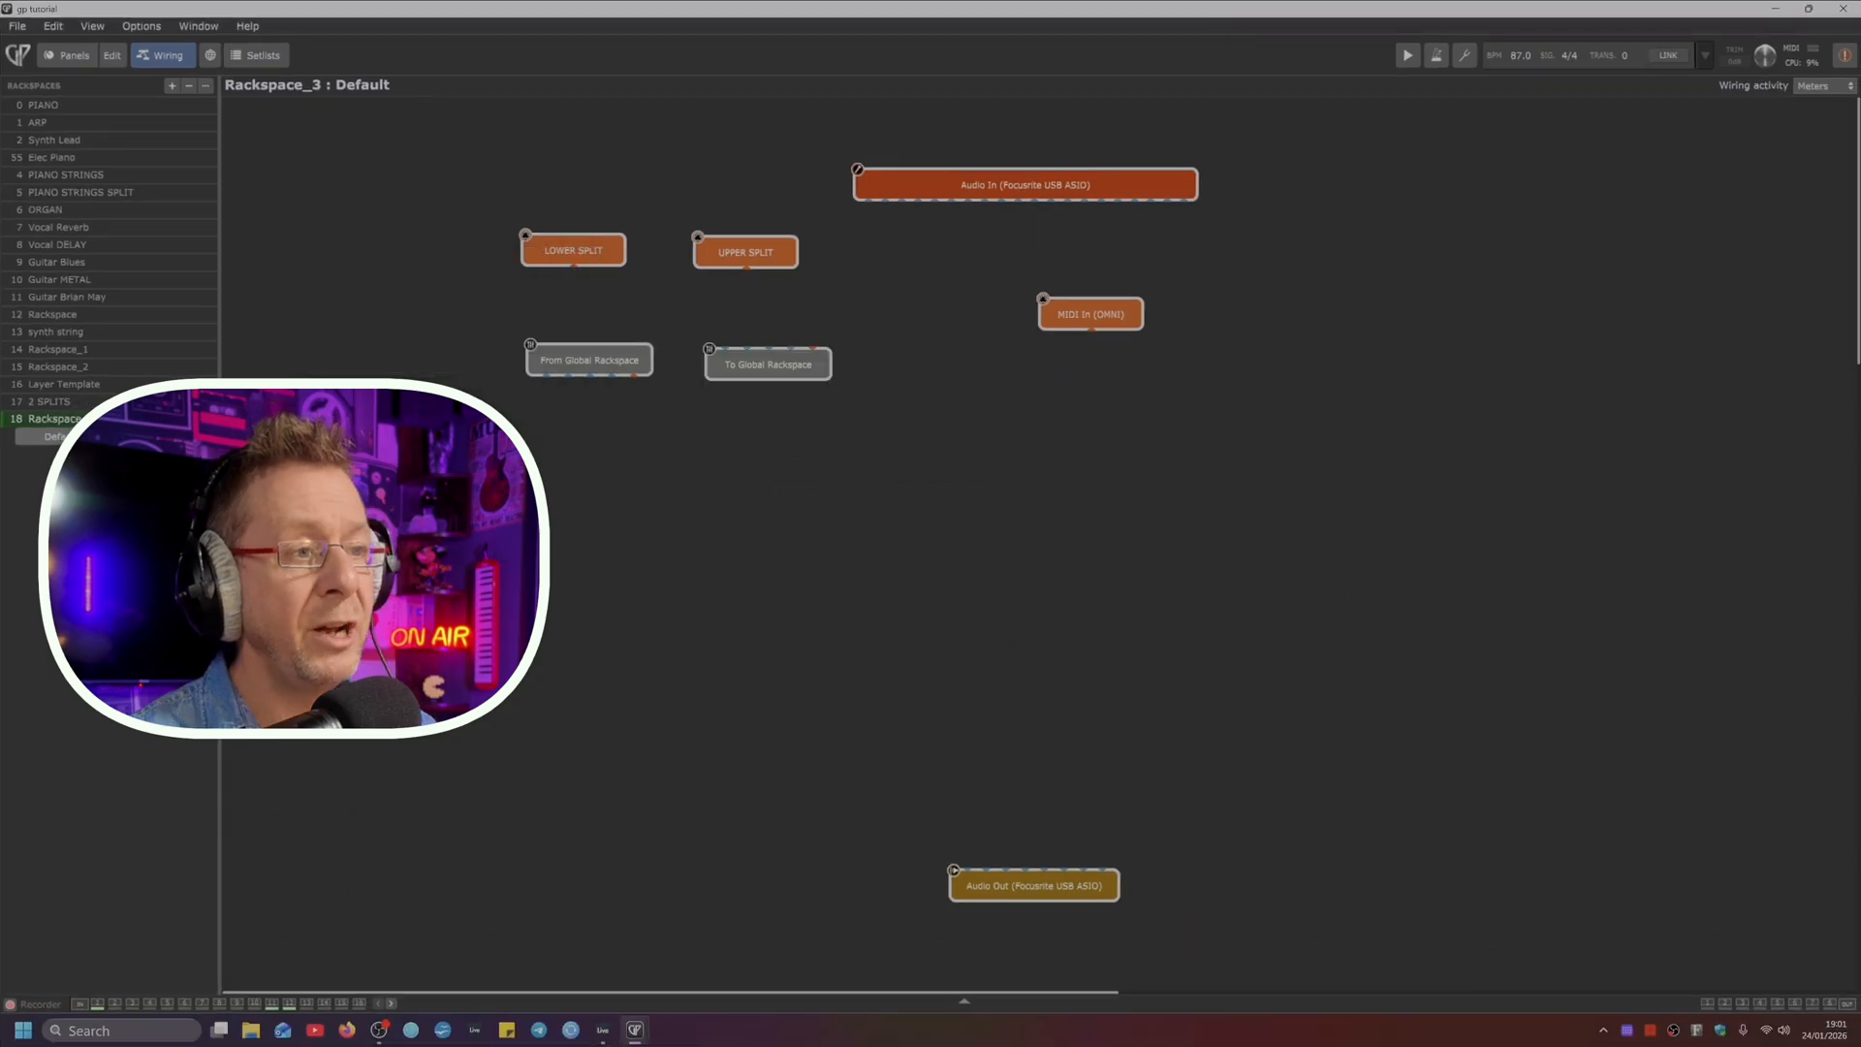
# Step: Save the From Global Rackspace and To Global Rackspace blocks together as a favorite named global setup
pyautogui.moveTo(395, 312); pyautogui.dragTo(861, 424)
pyautogui.rightClick(765, 362)
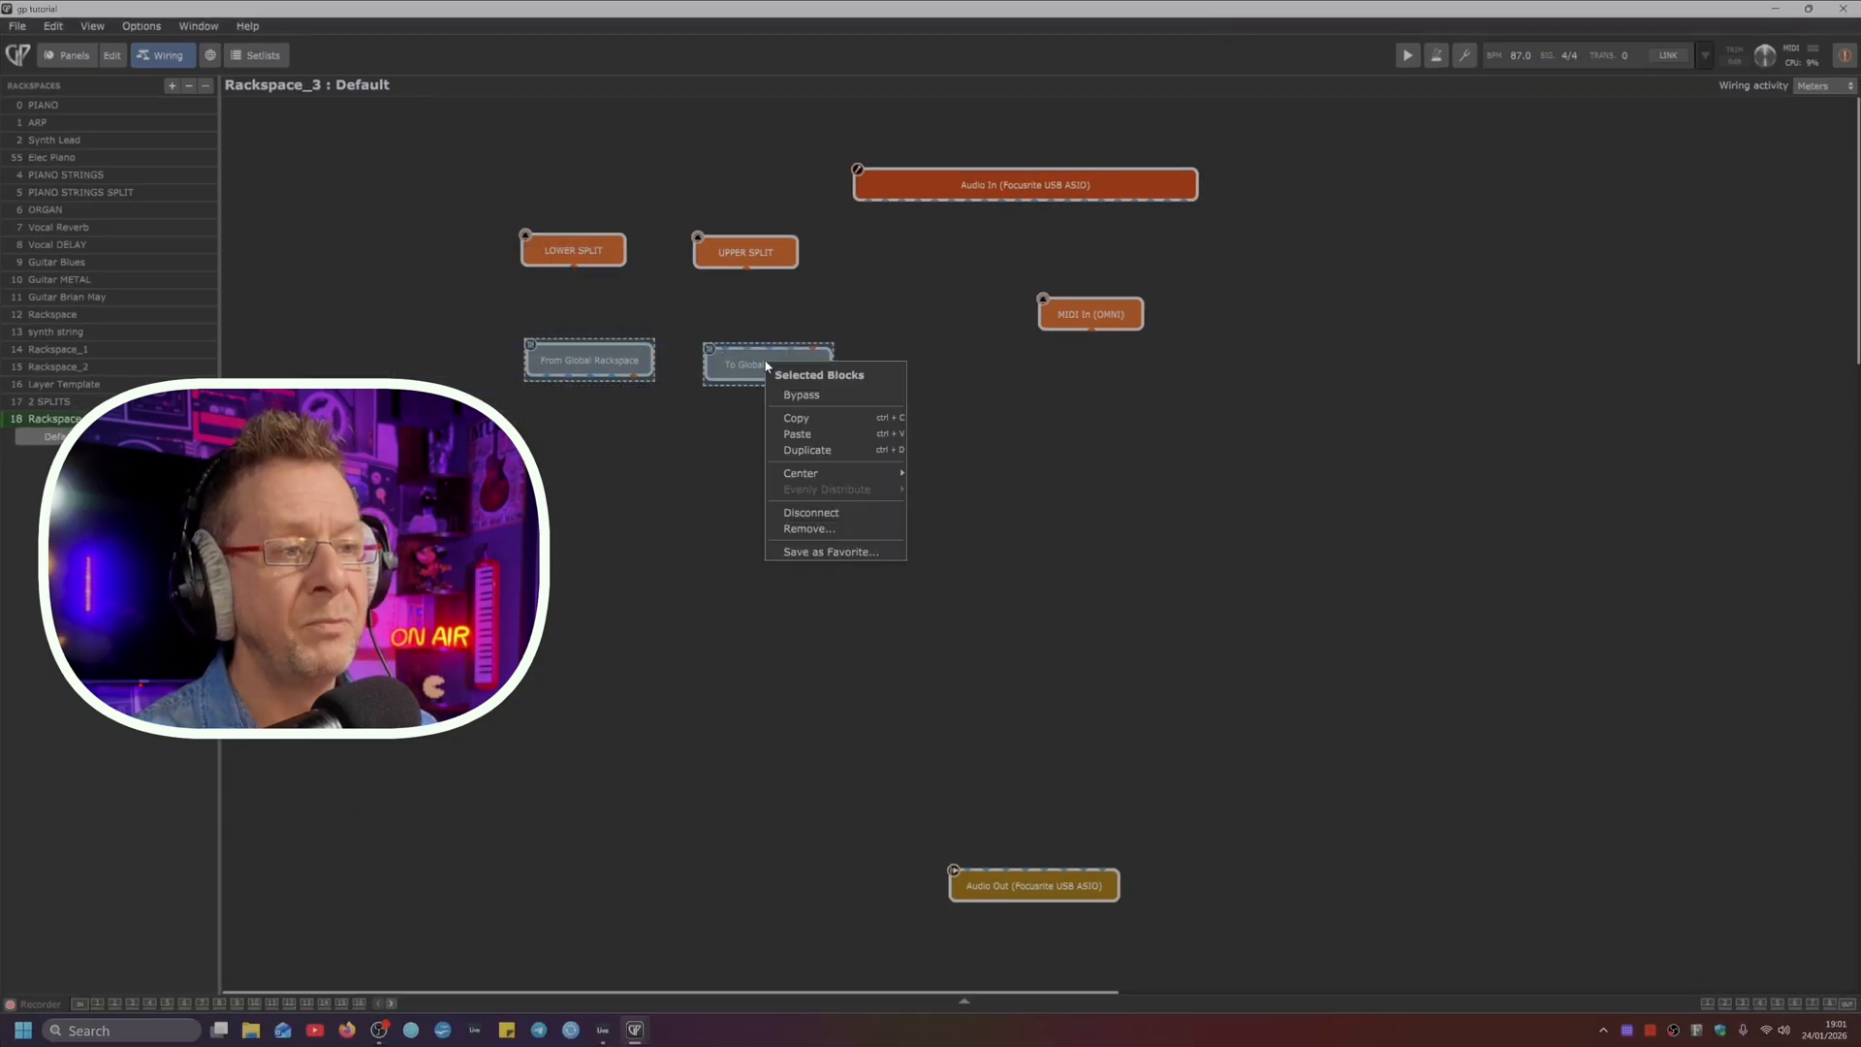
pyautogui.click(804, 554)
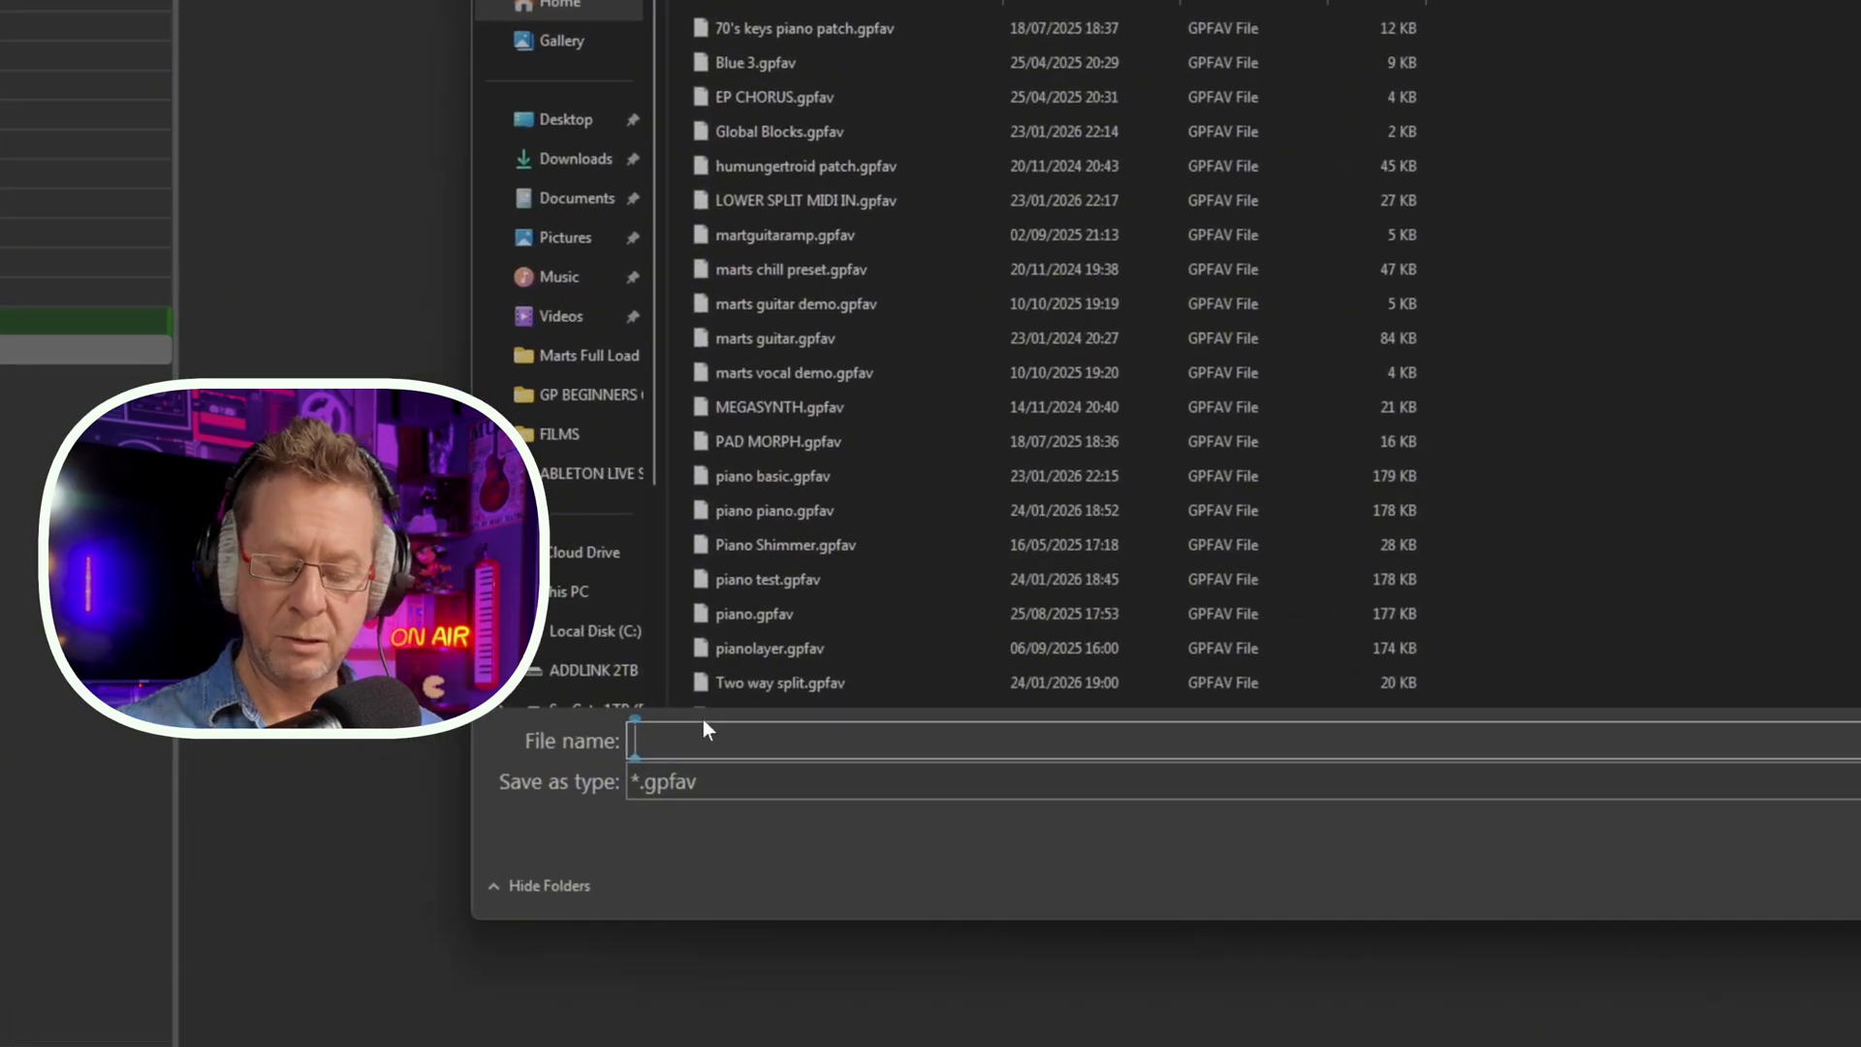
pyautogui.write('global setp')
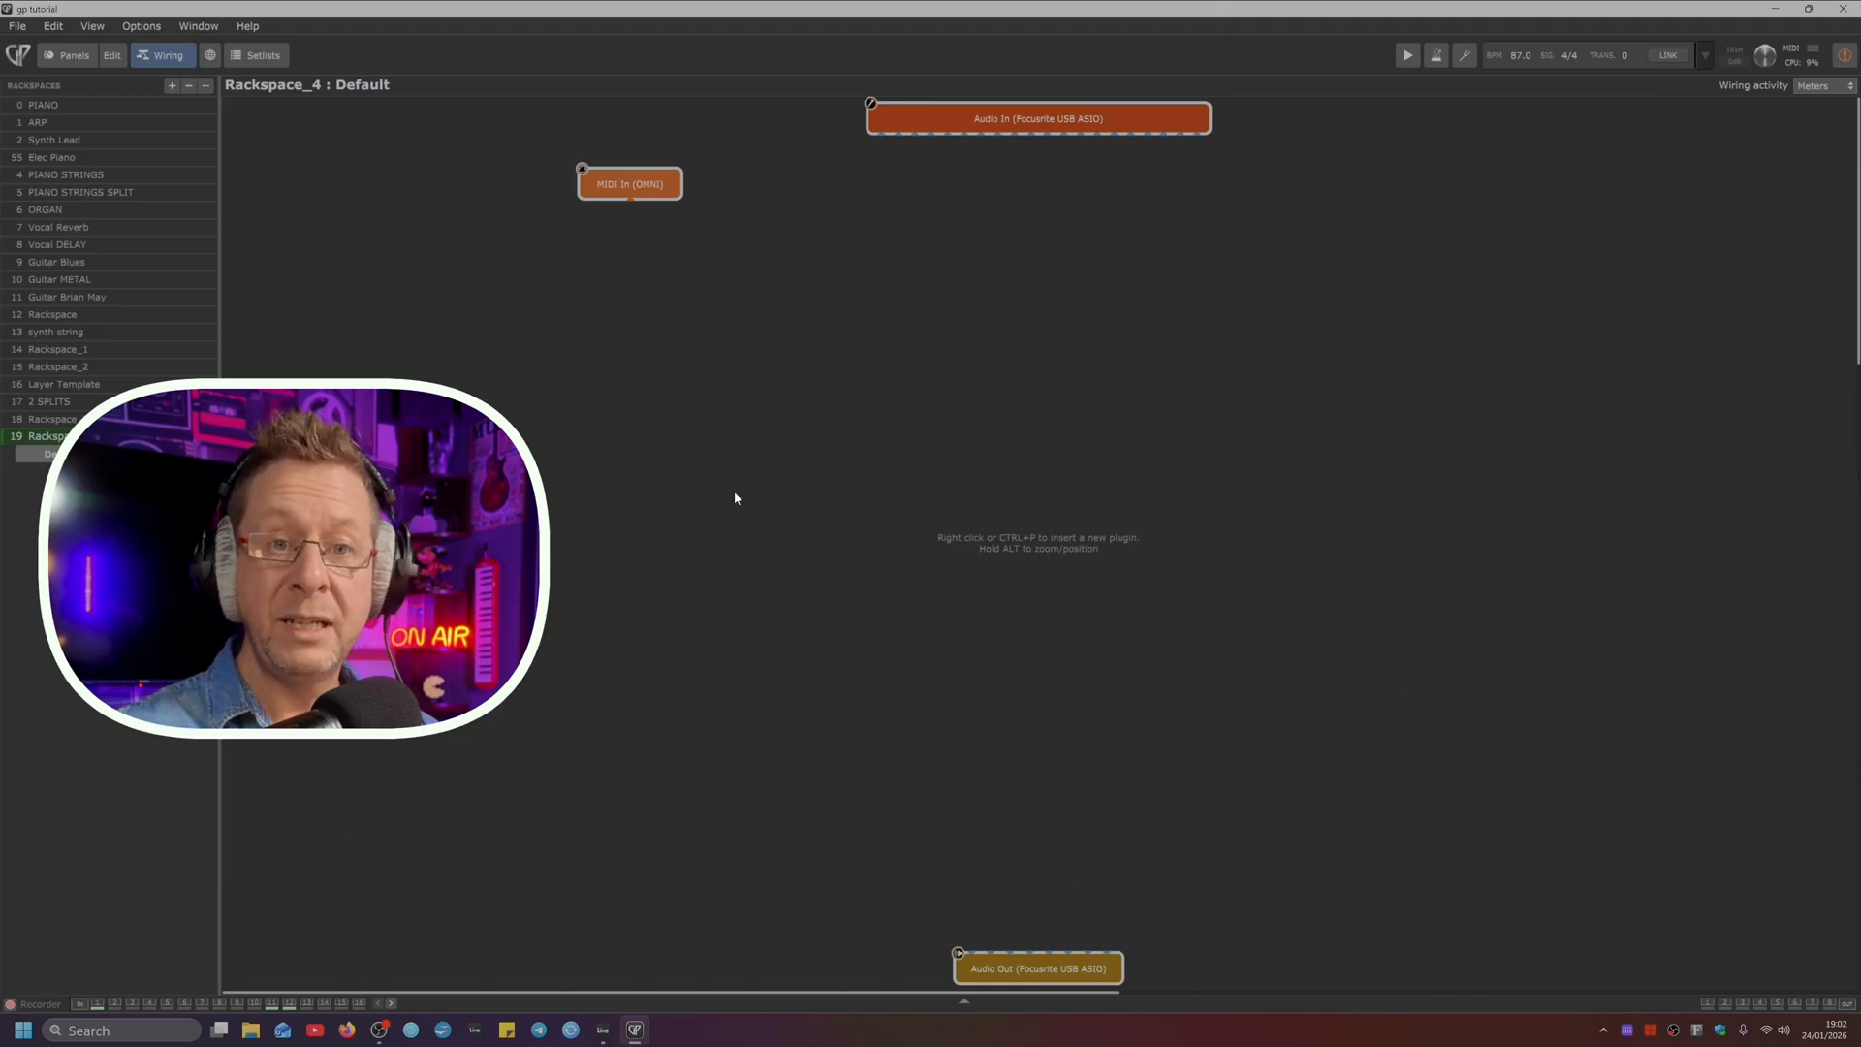
# Step: Insert the global setup favorite into the empty Rackspace_4
pyautogui.rightClick(689, 380)
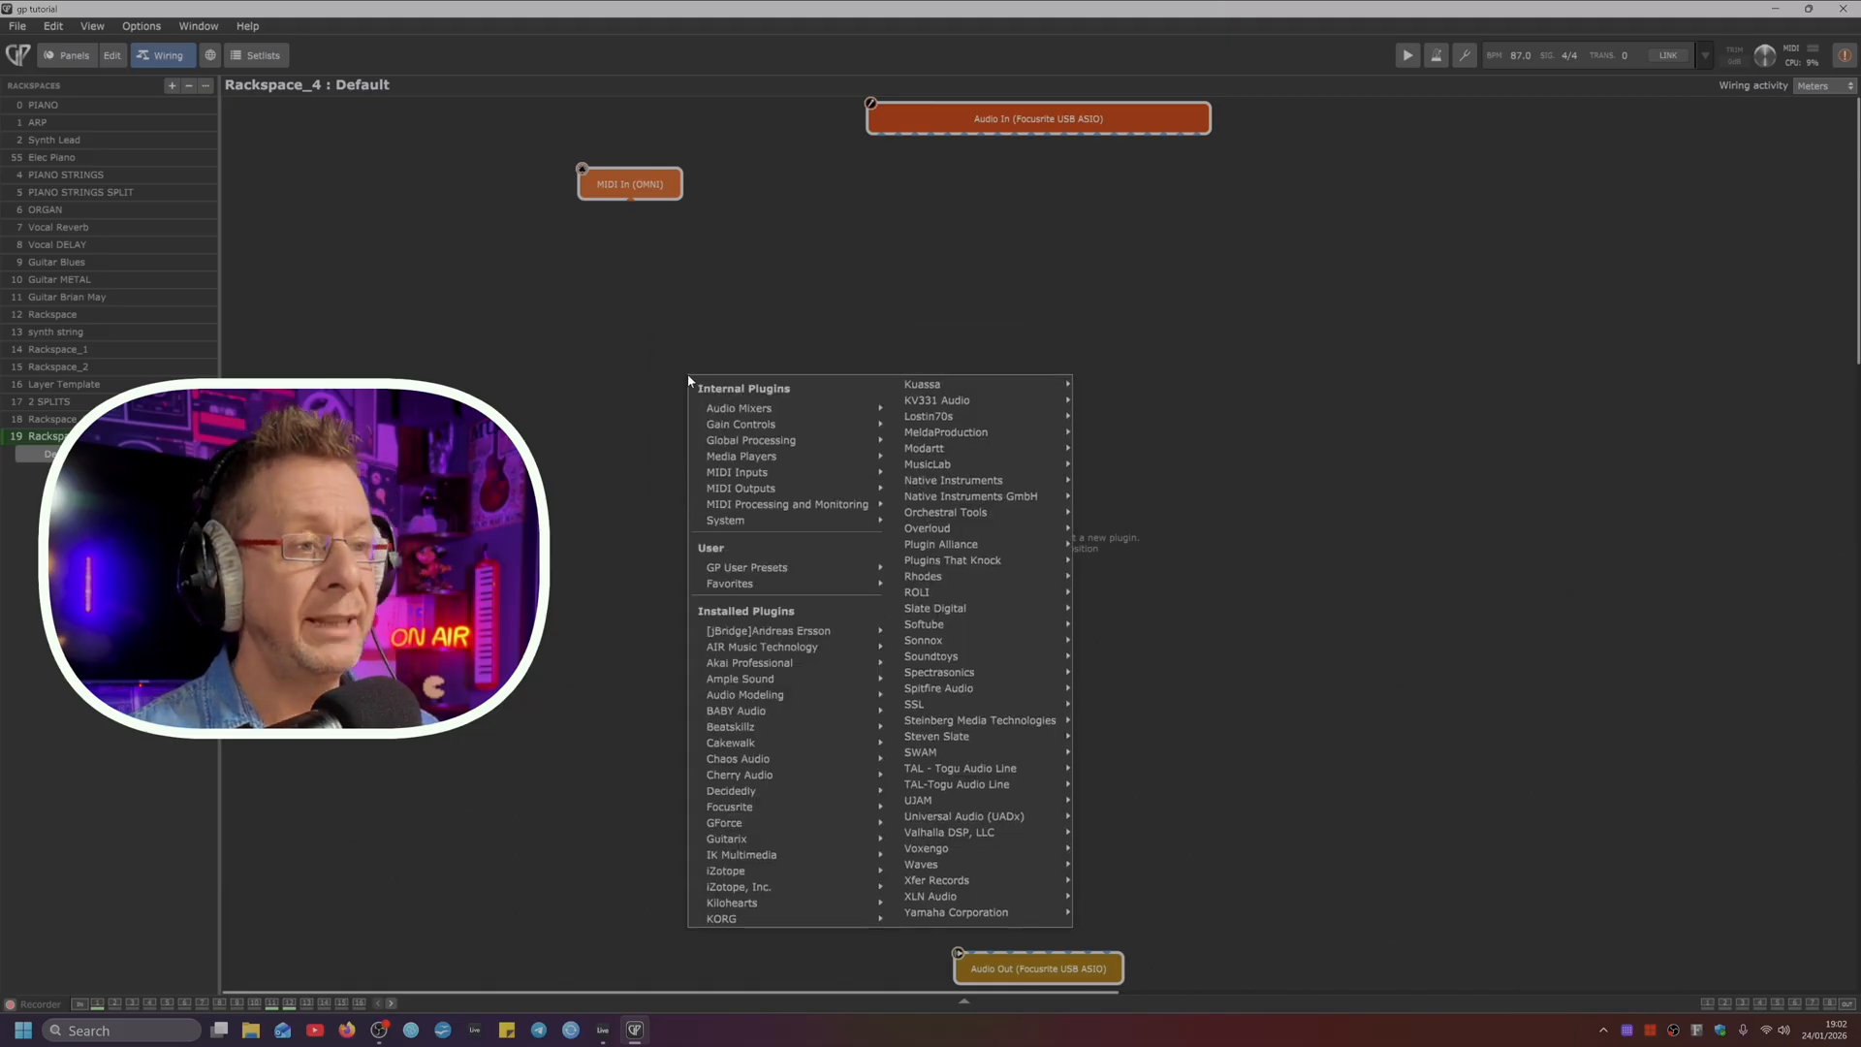
pyautogui.moveTo(736, 587)
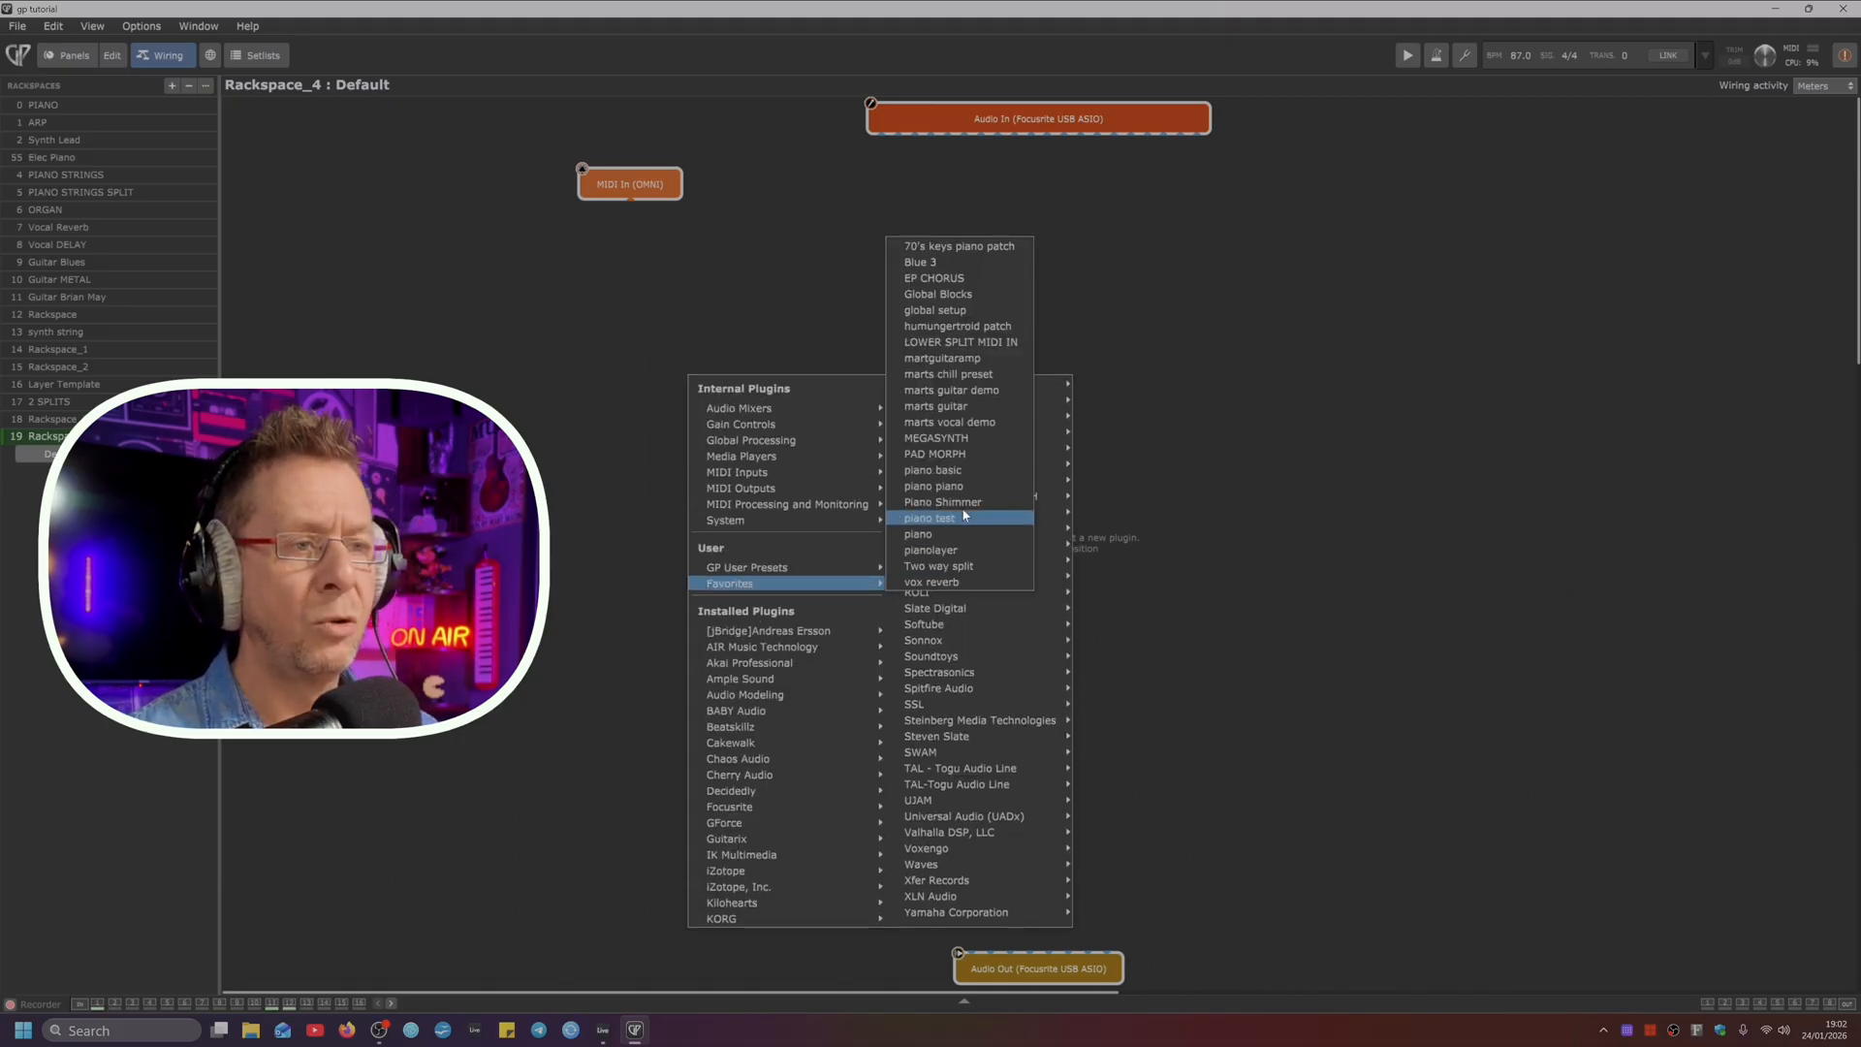
pyautogui.click(928, 311)
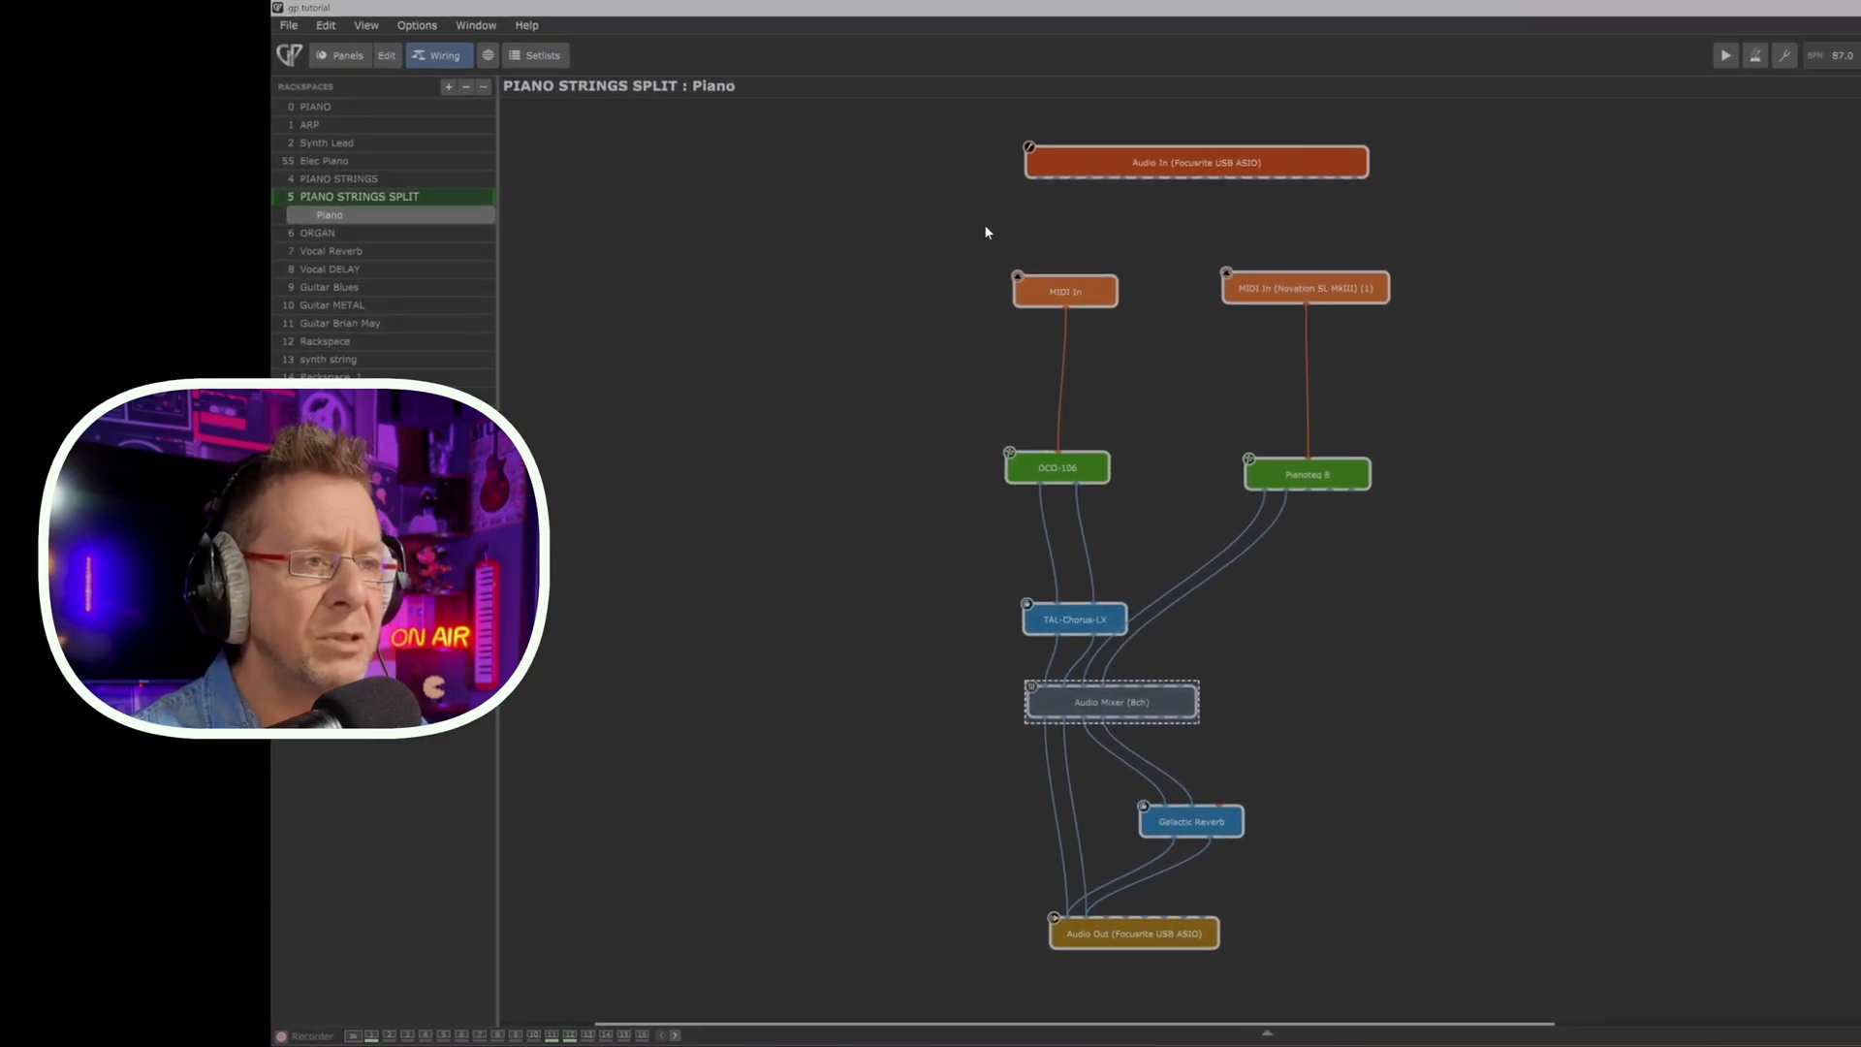
# Step: Save the MIDI In, synth, TAL-Chorus-LX and Audio Mixer chain in PIANO STRINGS SPLIT as a favorite named juno patch
pyautogui.moveTo(986, 231); pyautogui.dragTo(1103, 661)
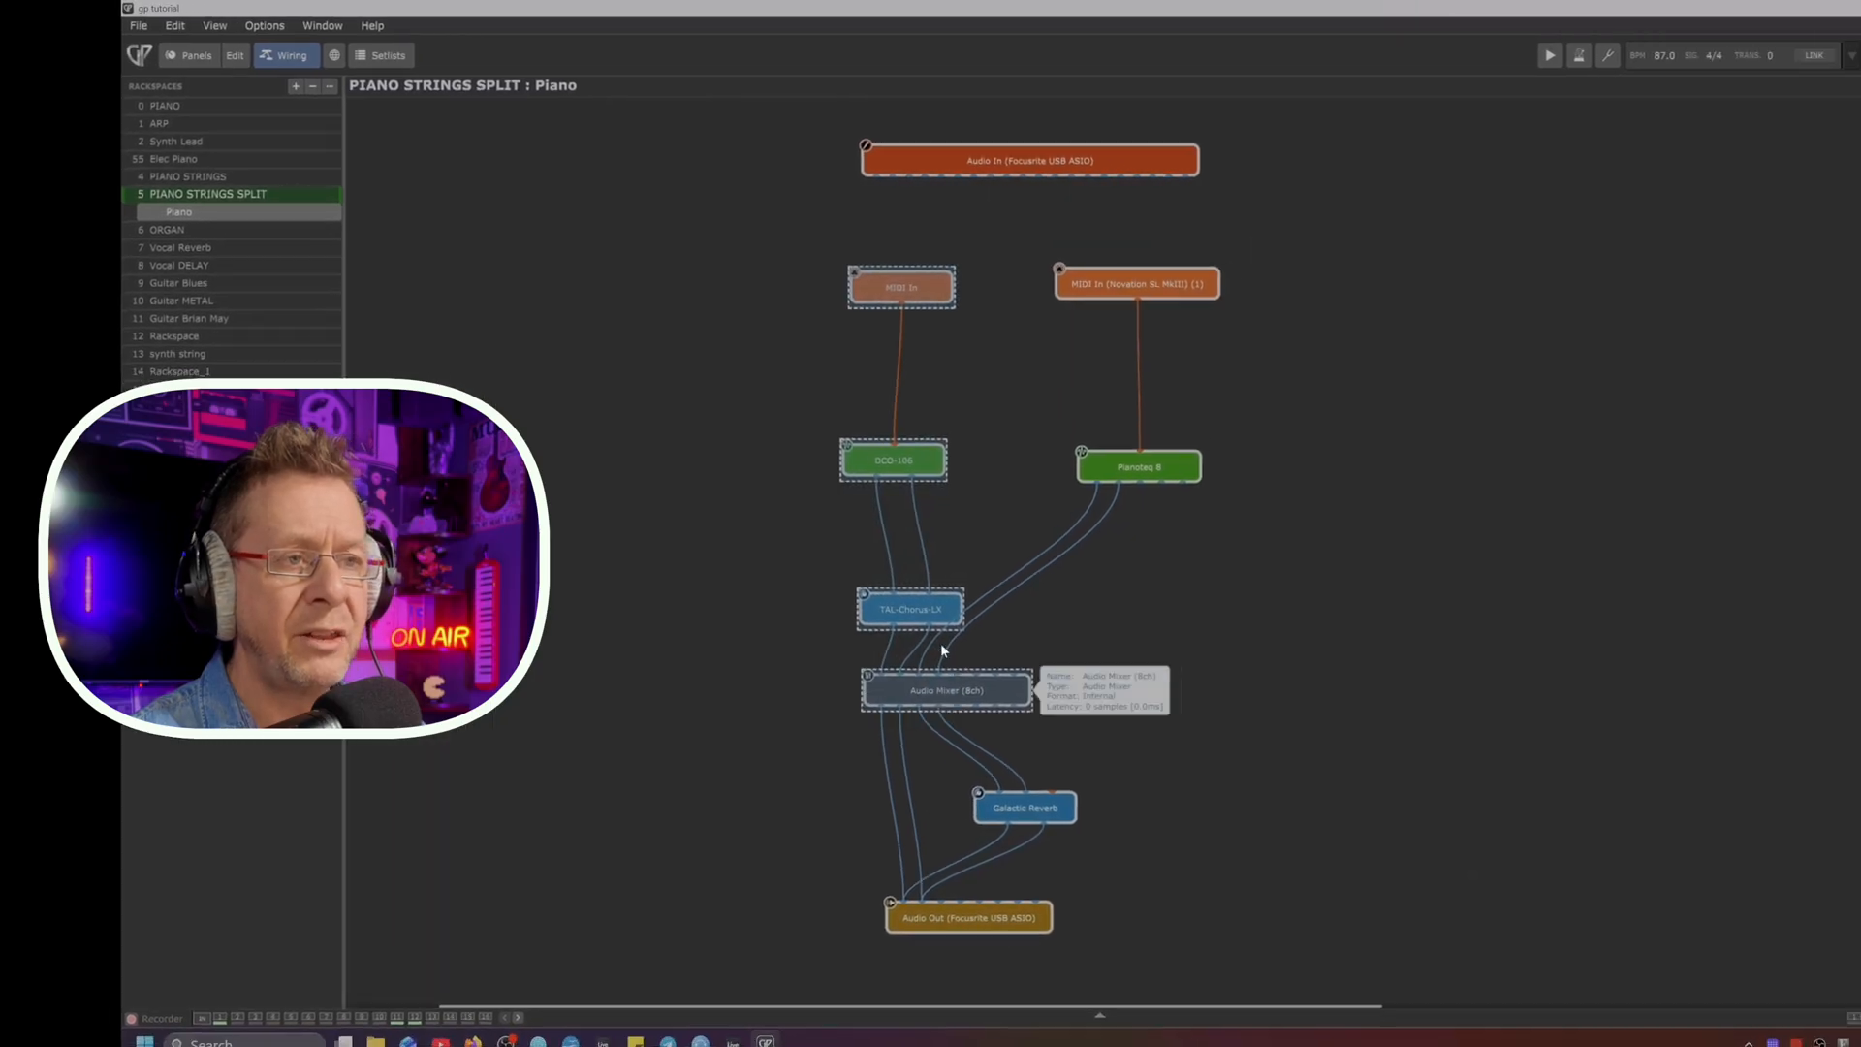
pyautogui.moveTo(749, 201); pyautogui.dragTo(962, 693)
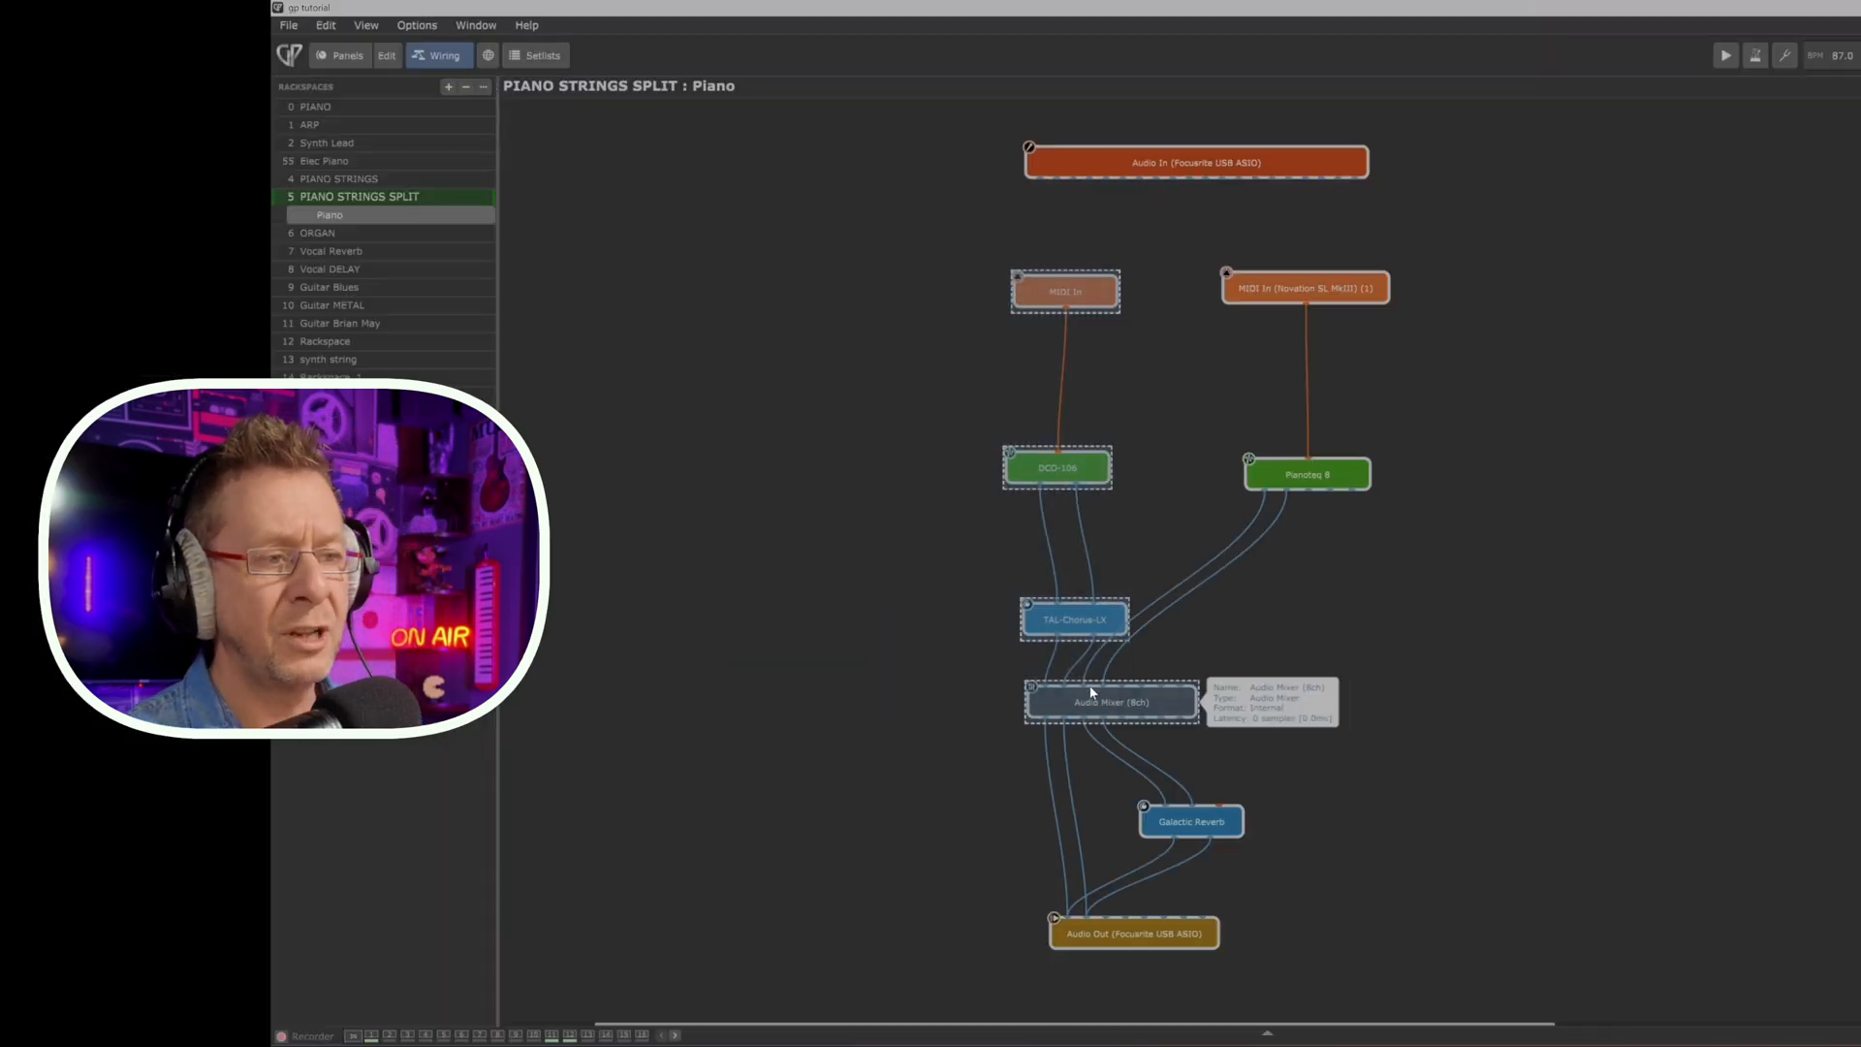
pyautogui.rightClick(1080, 700)
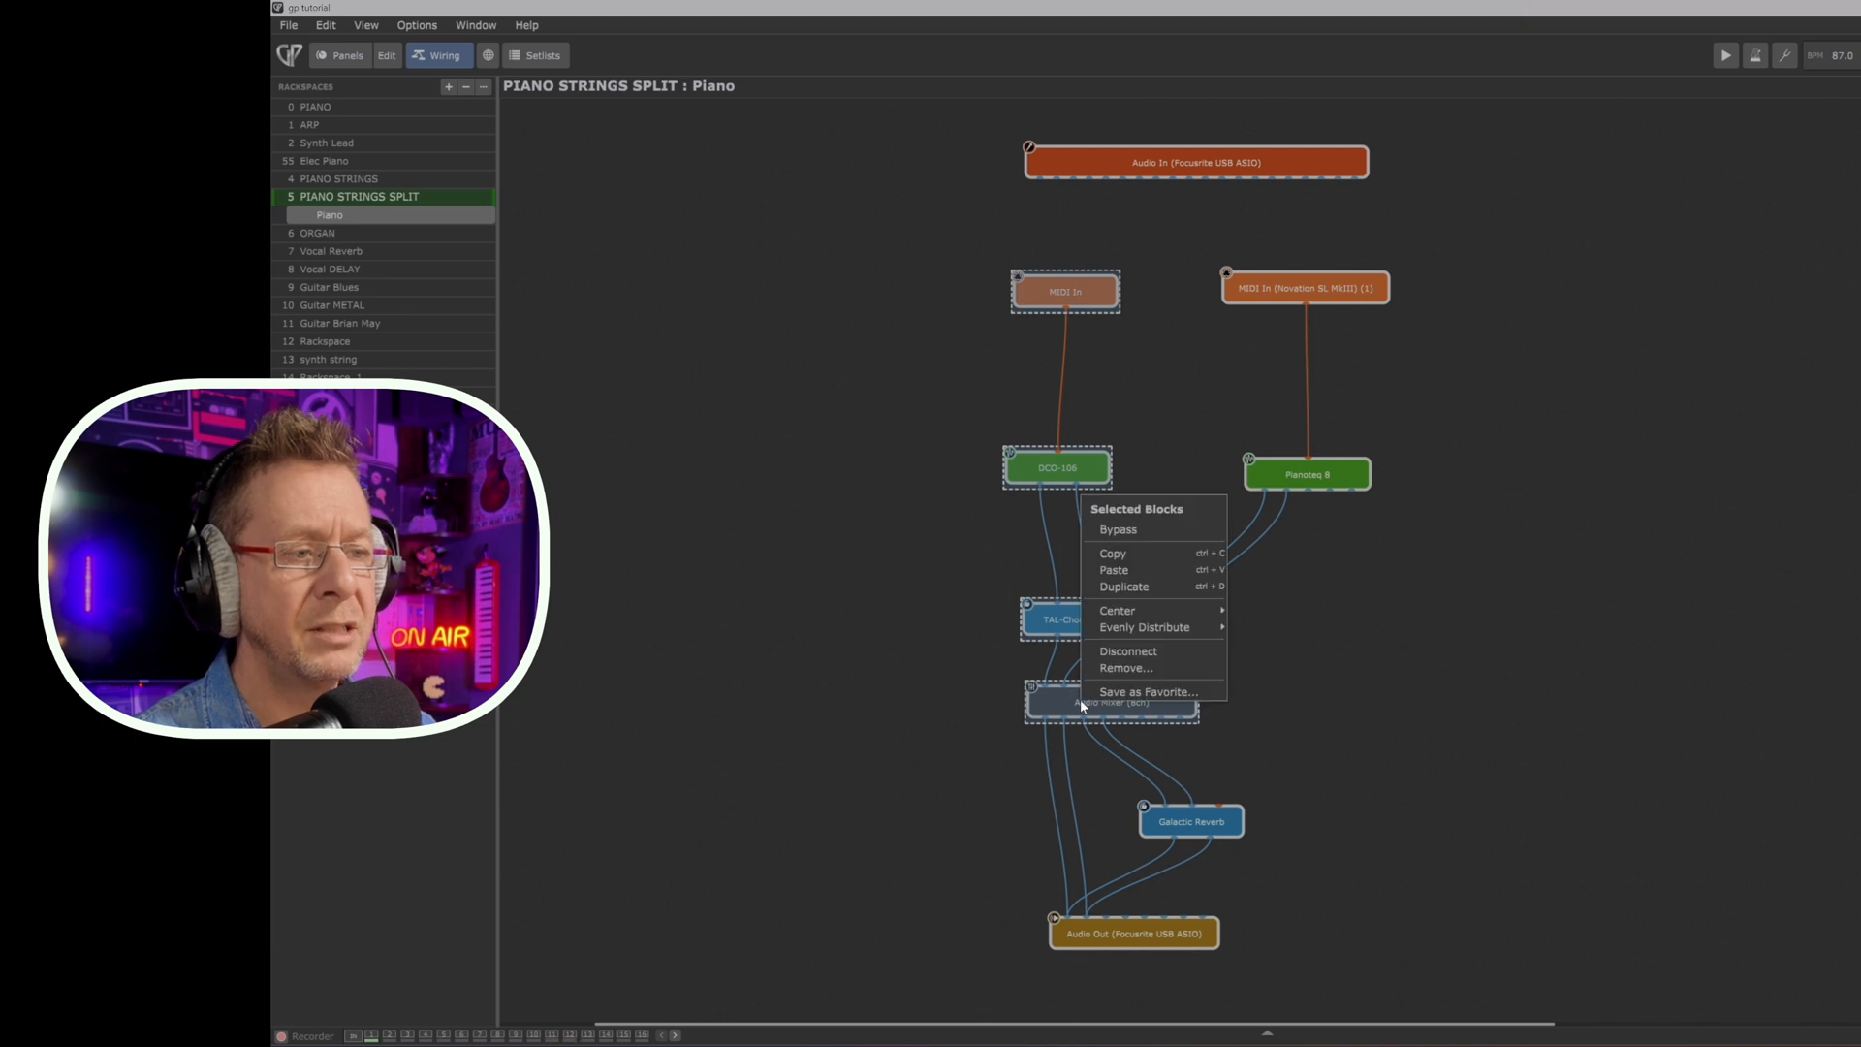
pyautogui.click(1119, 694)
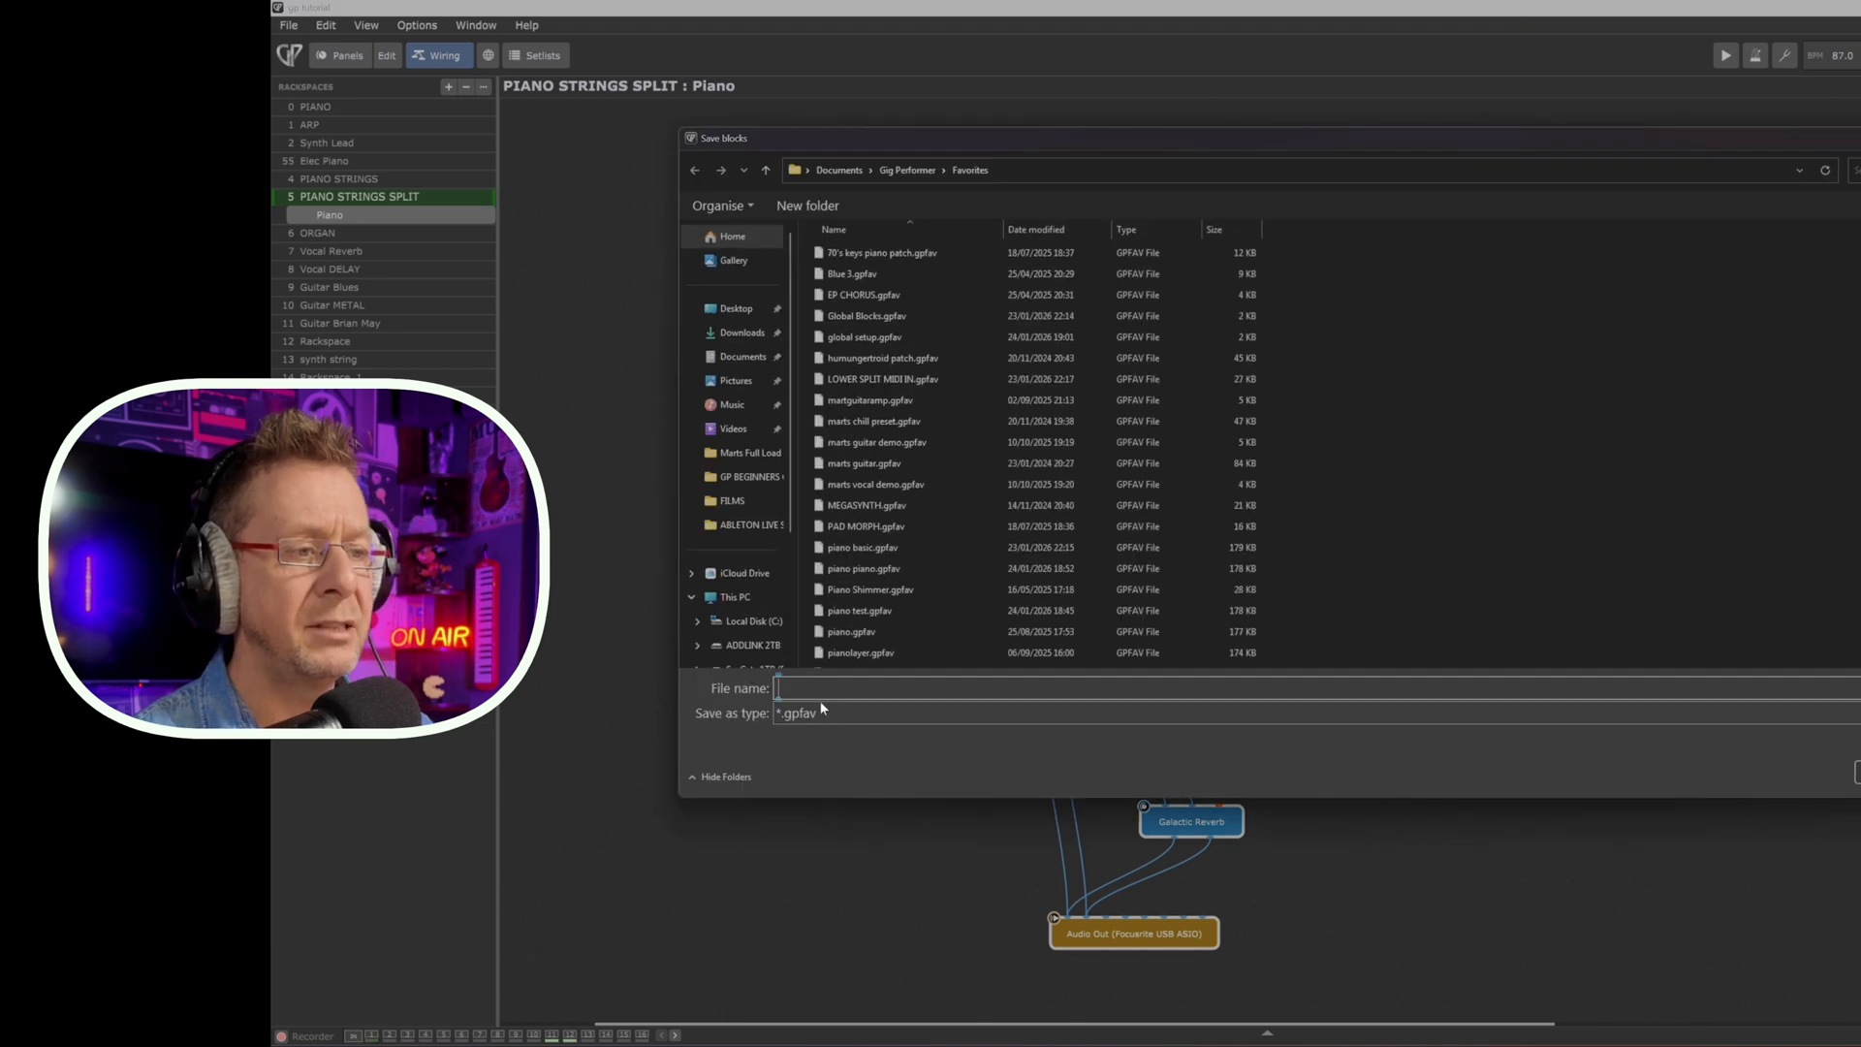
pyautogui.write('juno p')
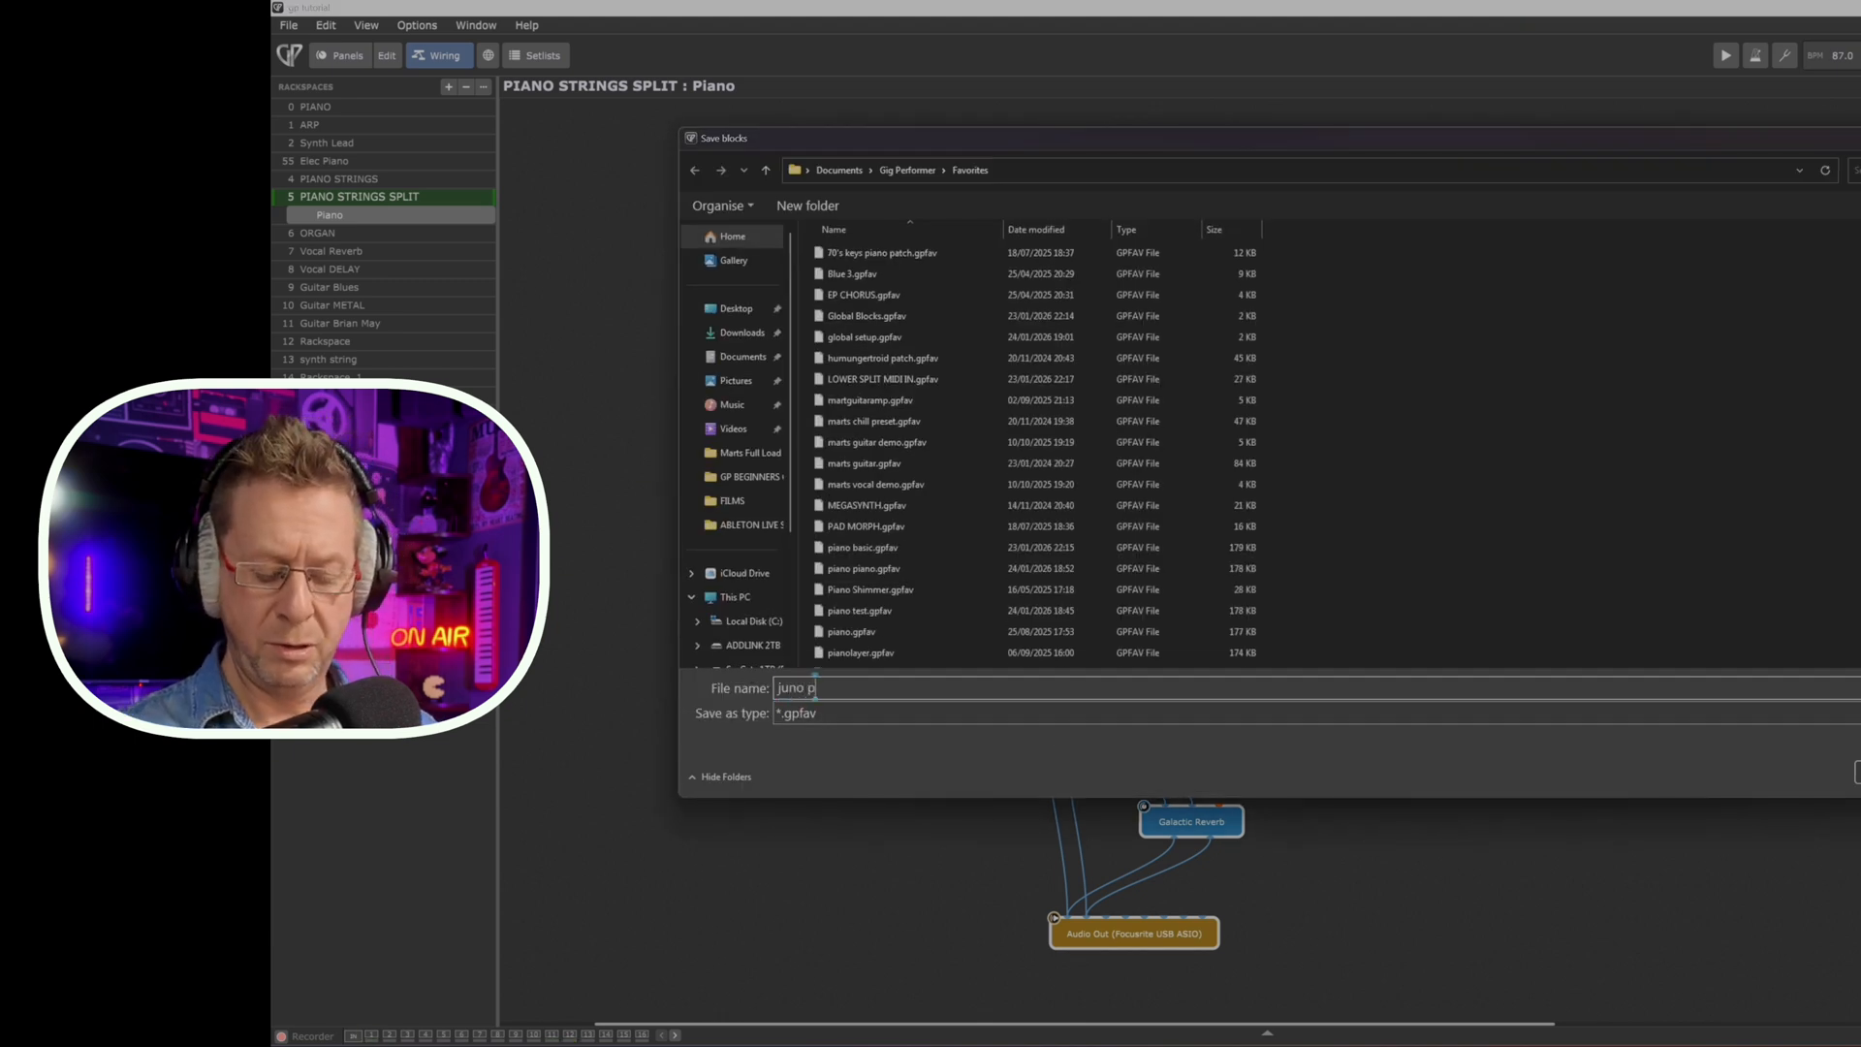
pyautogui.write('atch')
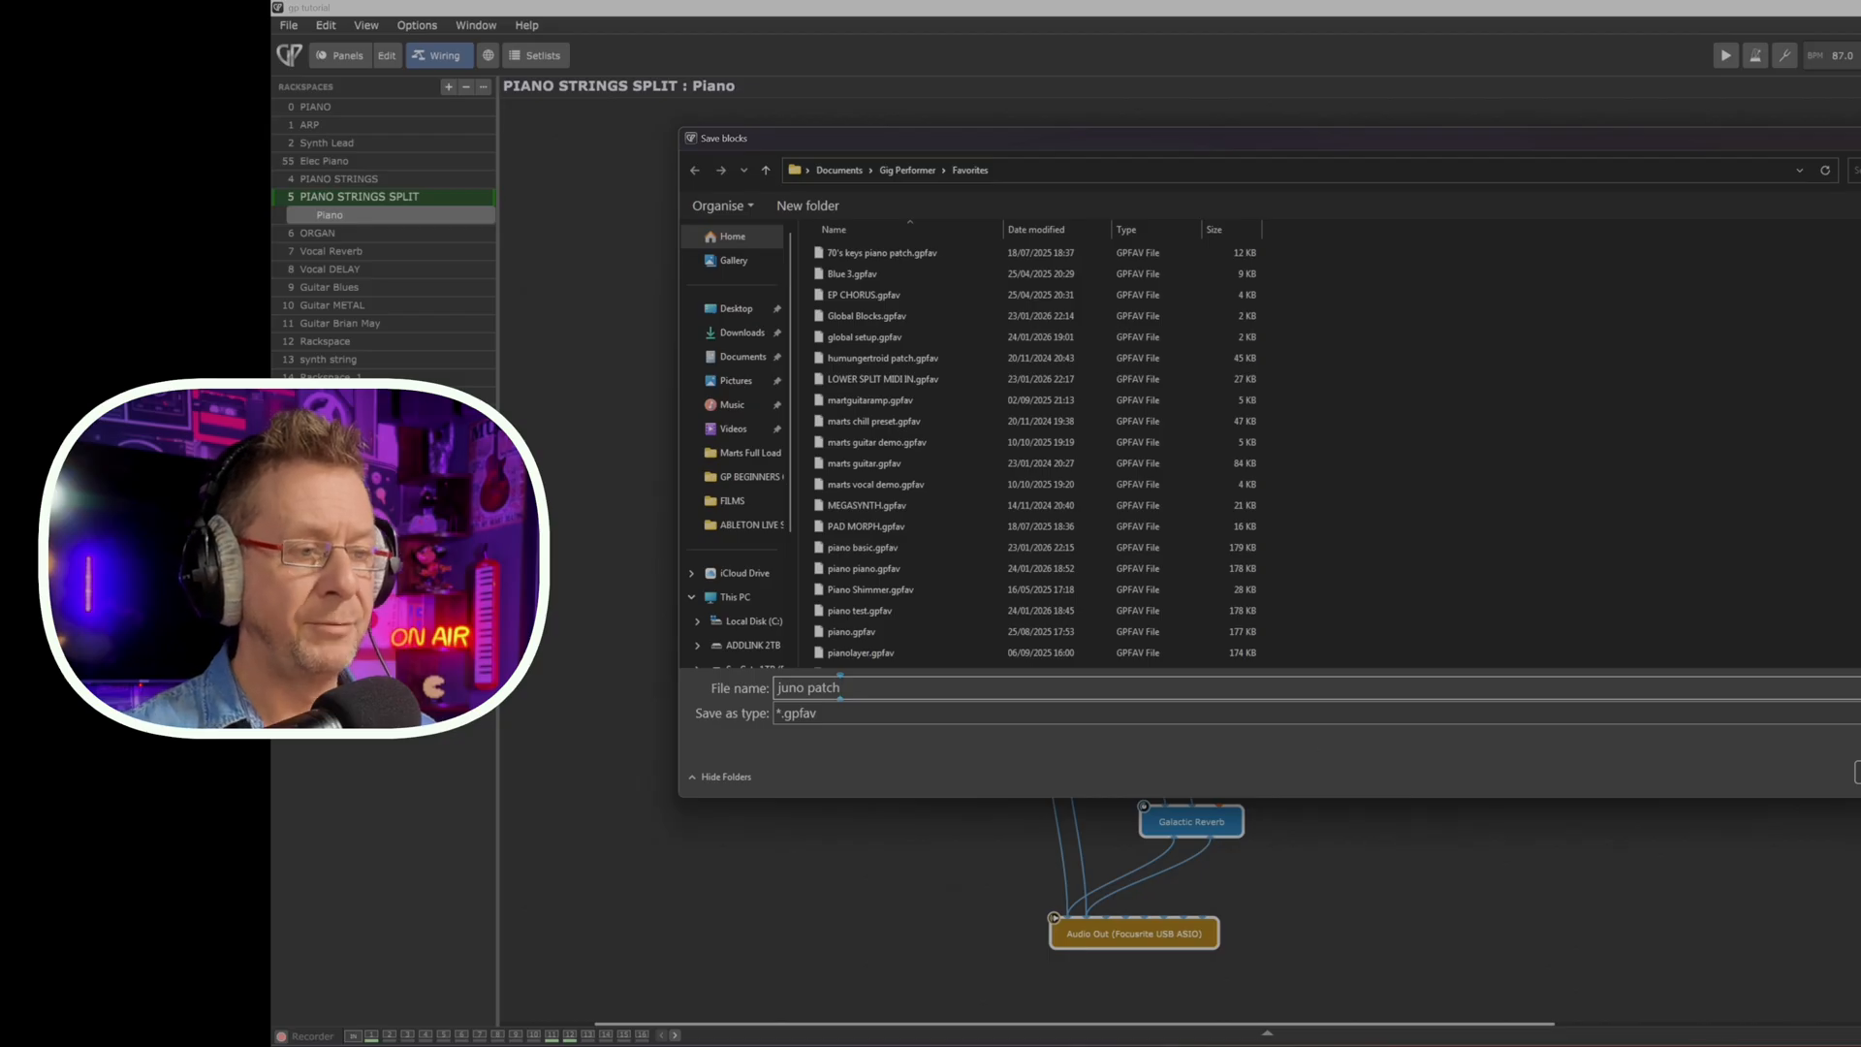
pyautogui.press('Return')
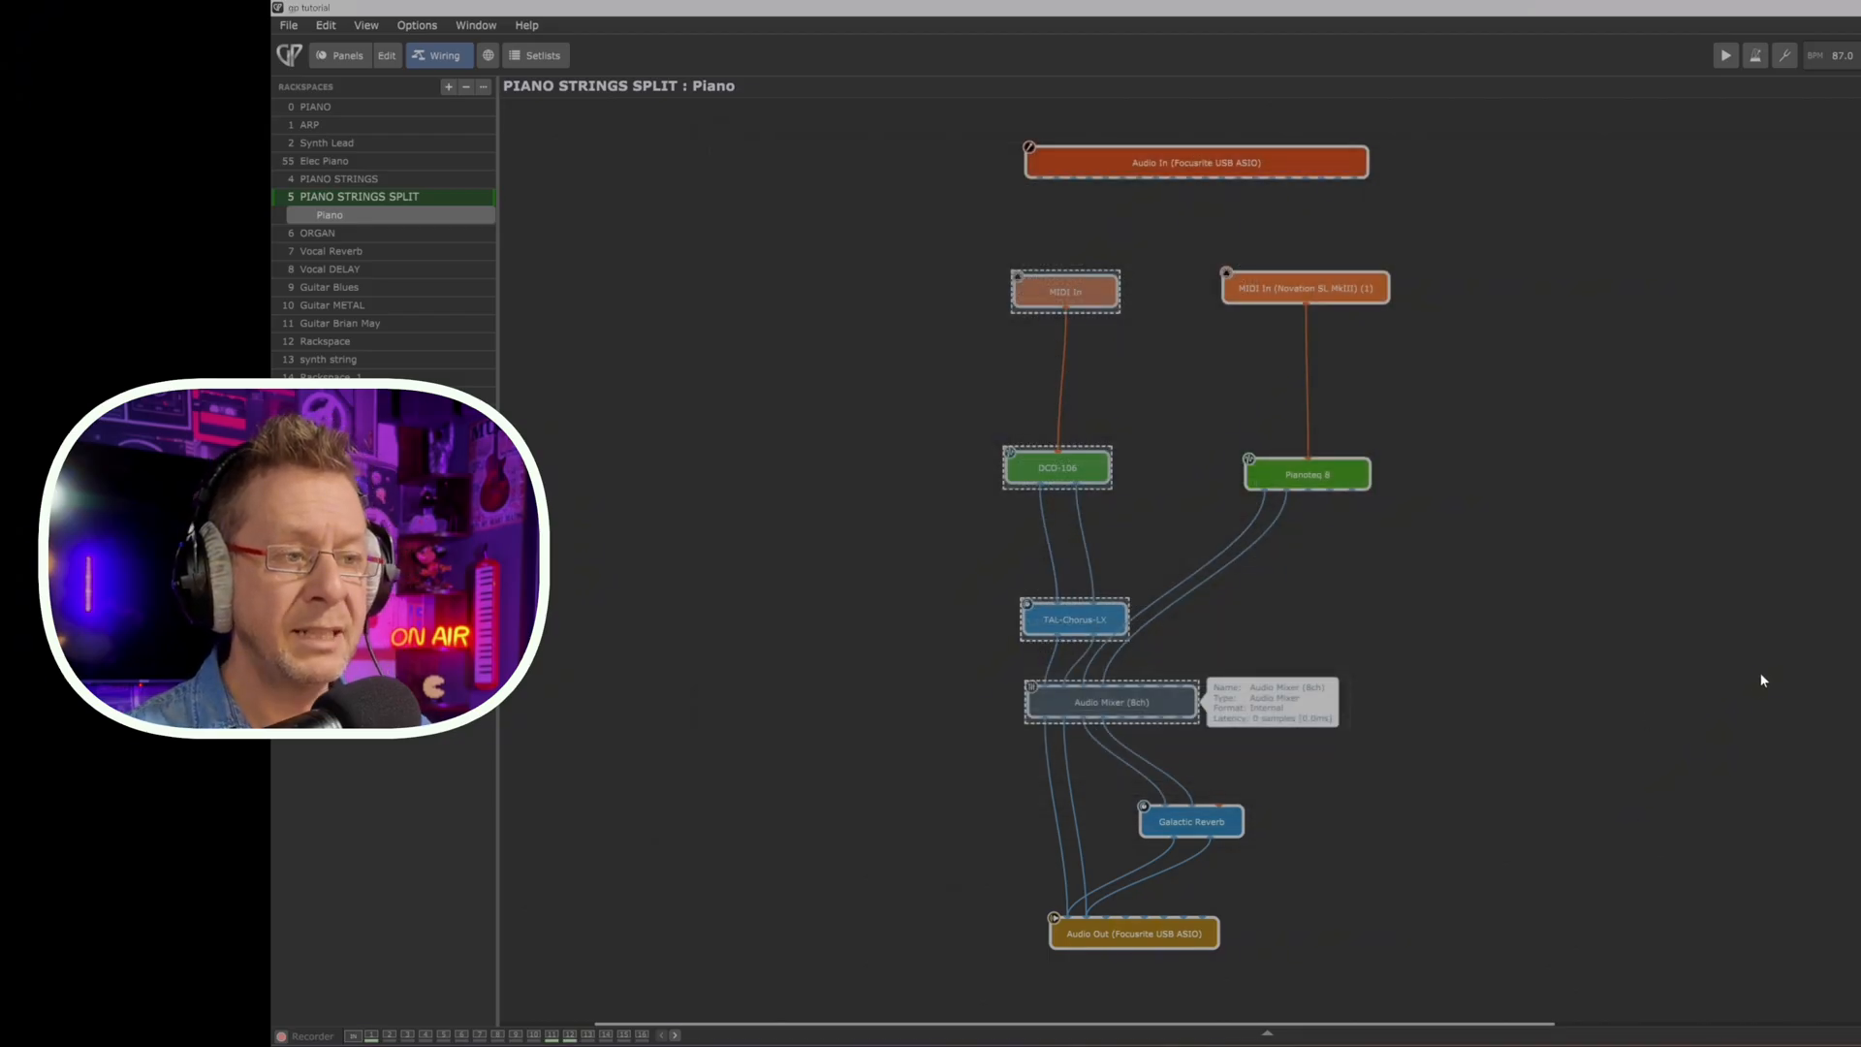
pyautogui.click(1762, 680)
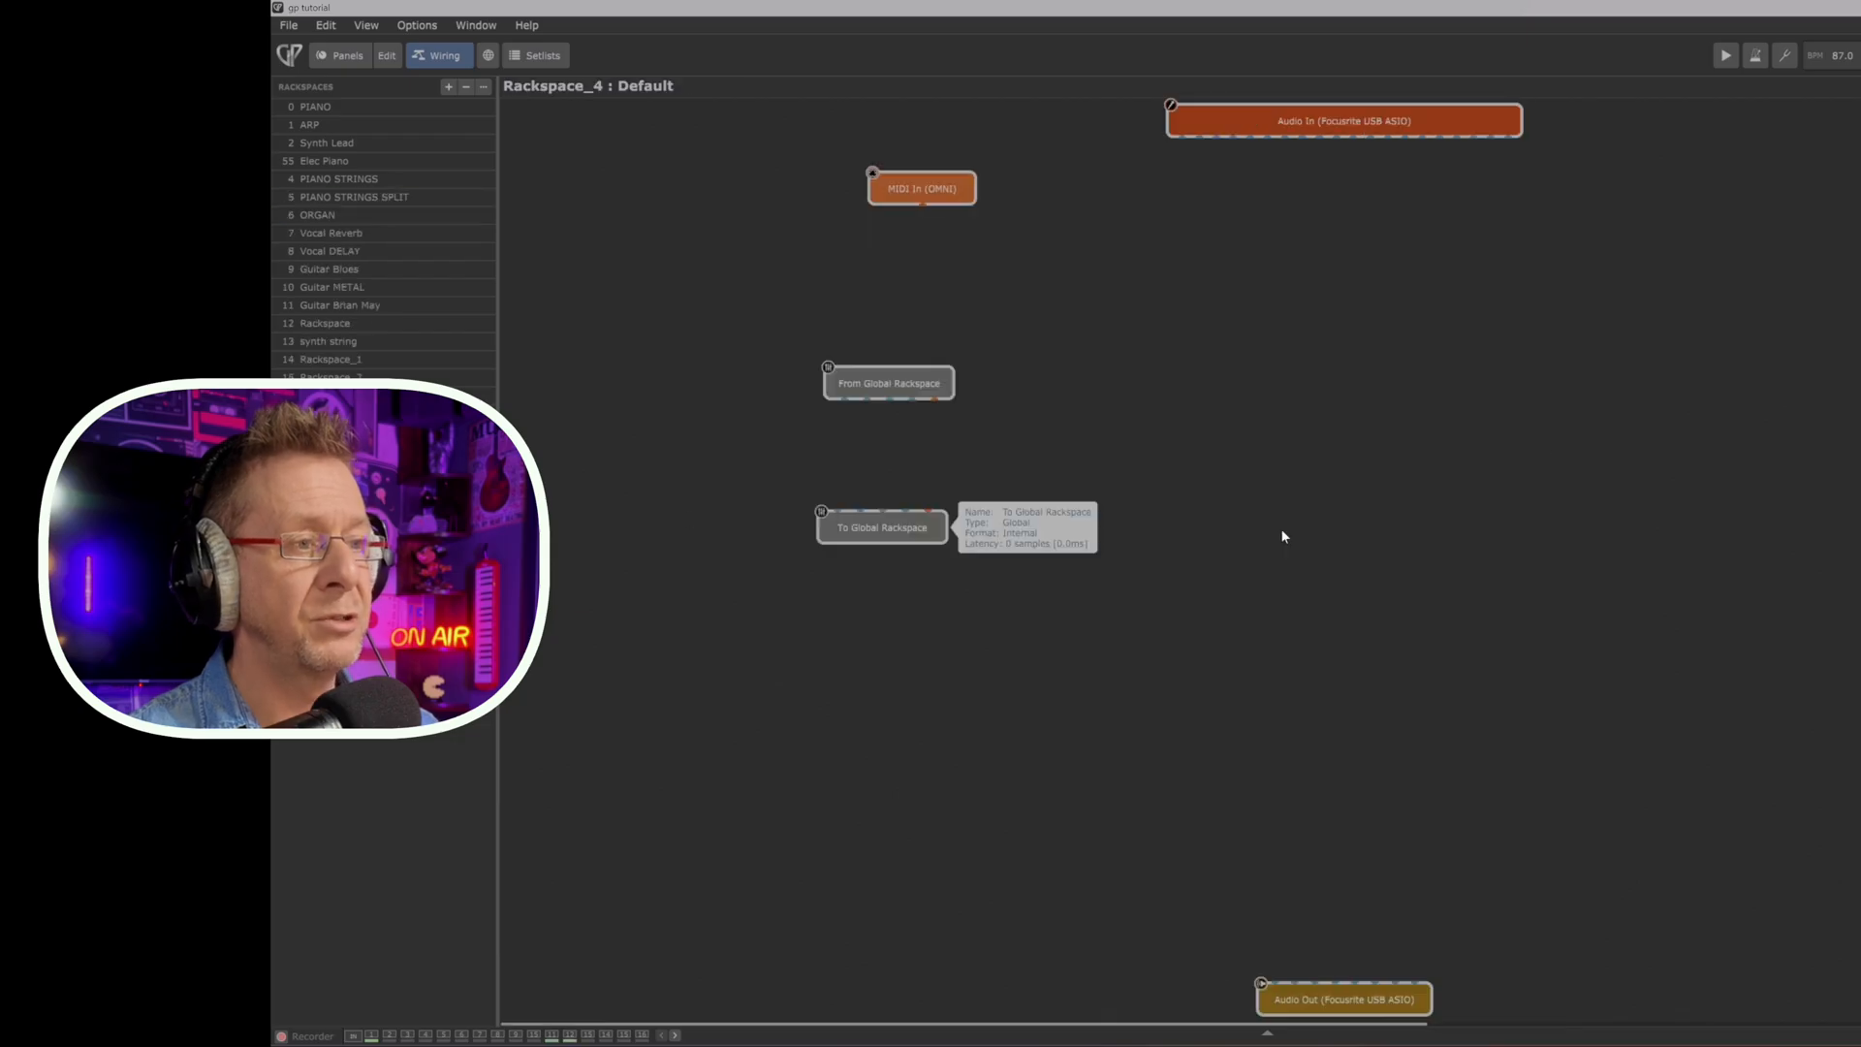
# Step: Find the juno patch favorite by filtering for juno, insert it into Rackspace_4 and move its chain up between Audio In and Audio Out
pyautogui.rightClick(1281, 527)
pyautogui.click(1159, 317)
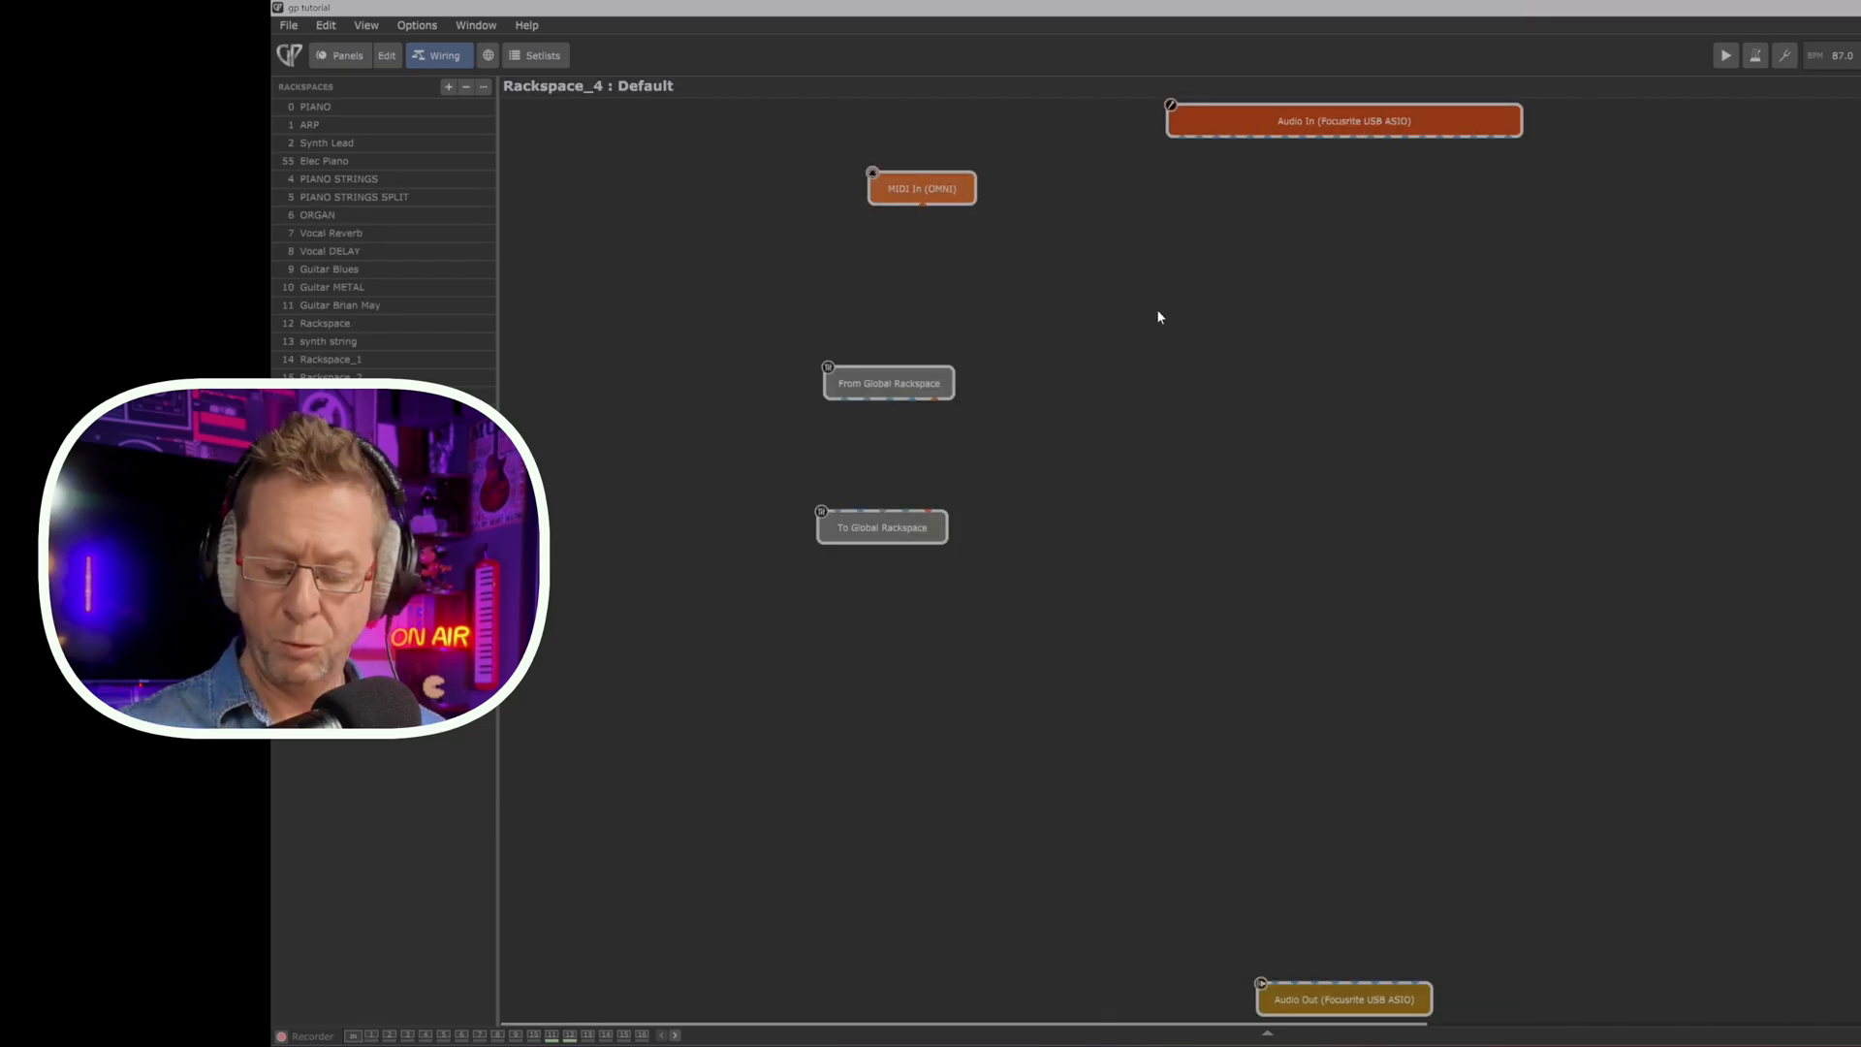
pyautogui.doubleClick(1158, 316)
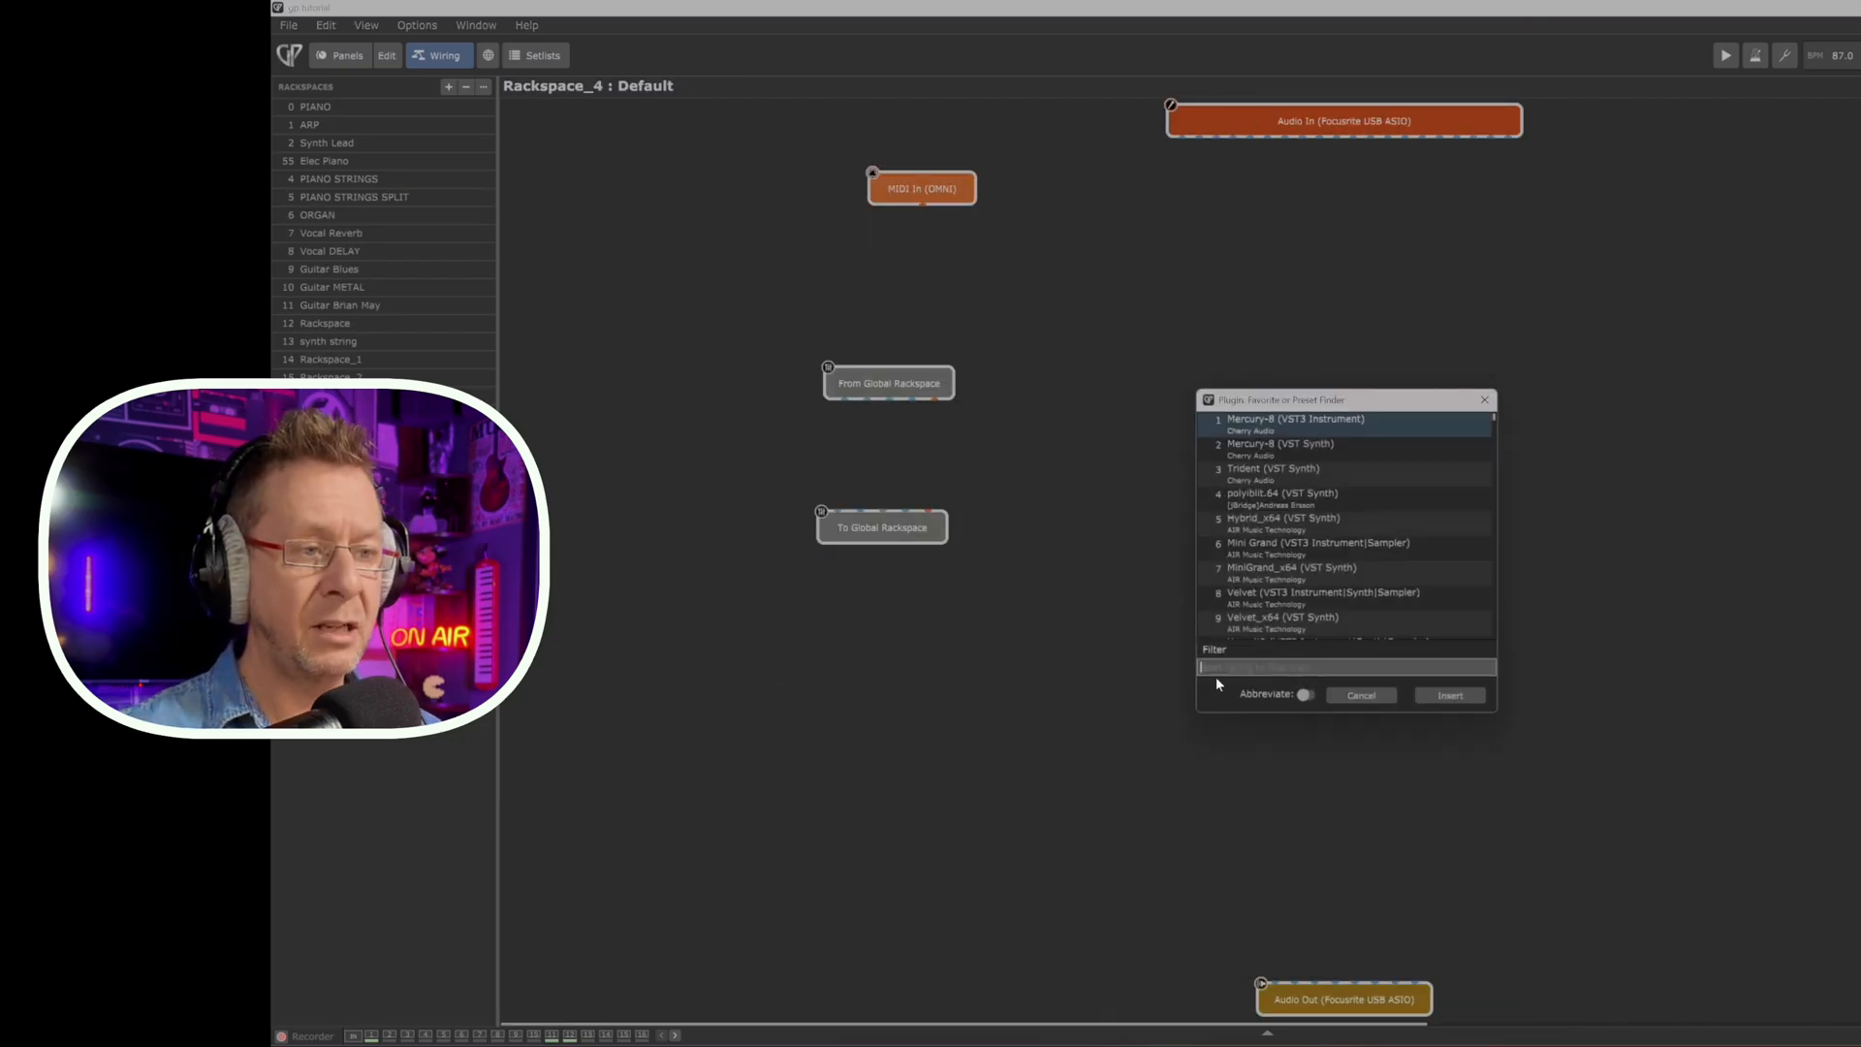
pyautogui.write('juno')
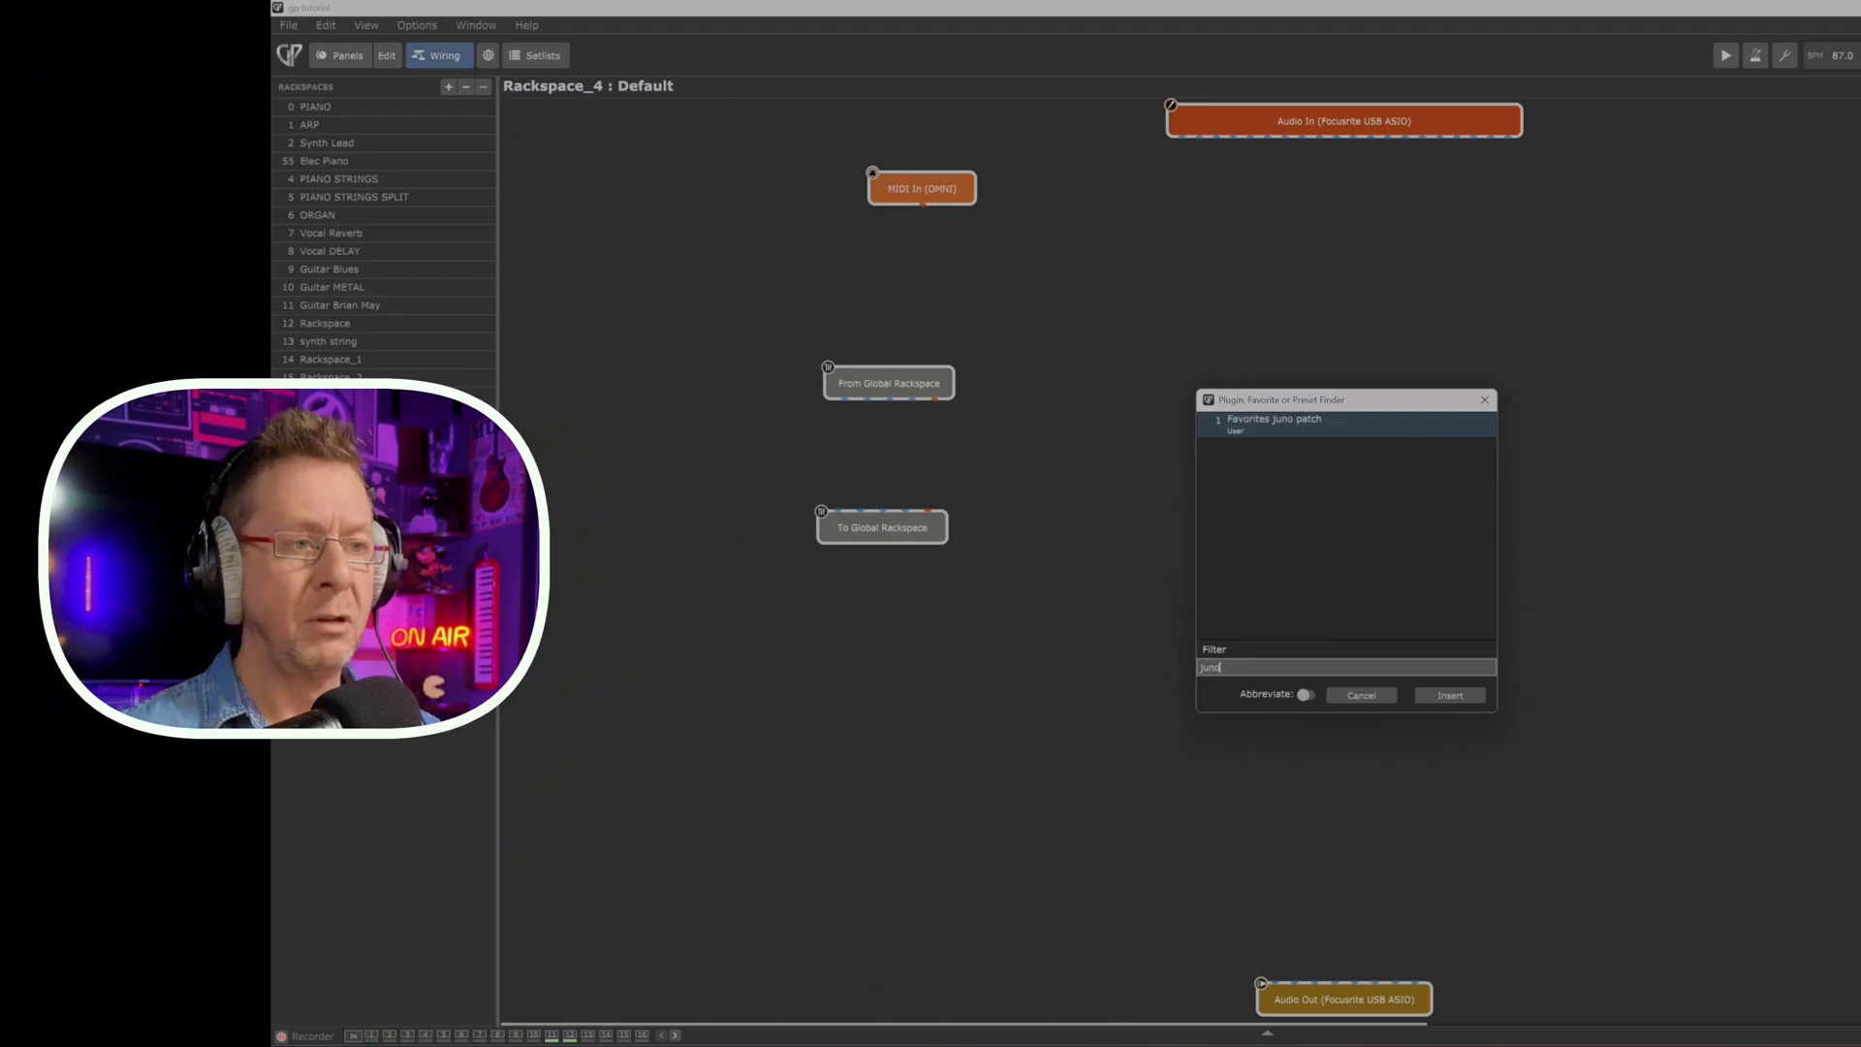
pyautogui.click(1452, 696)
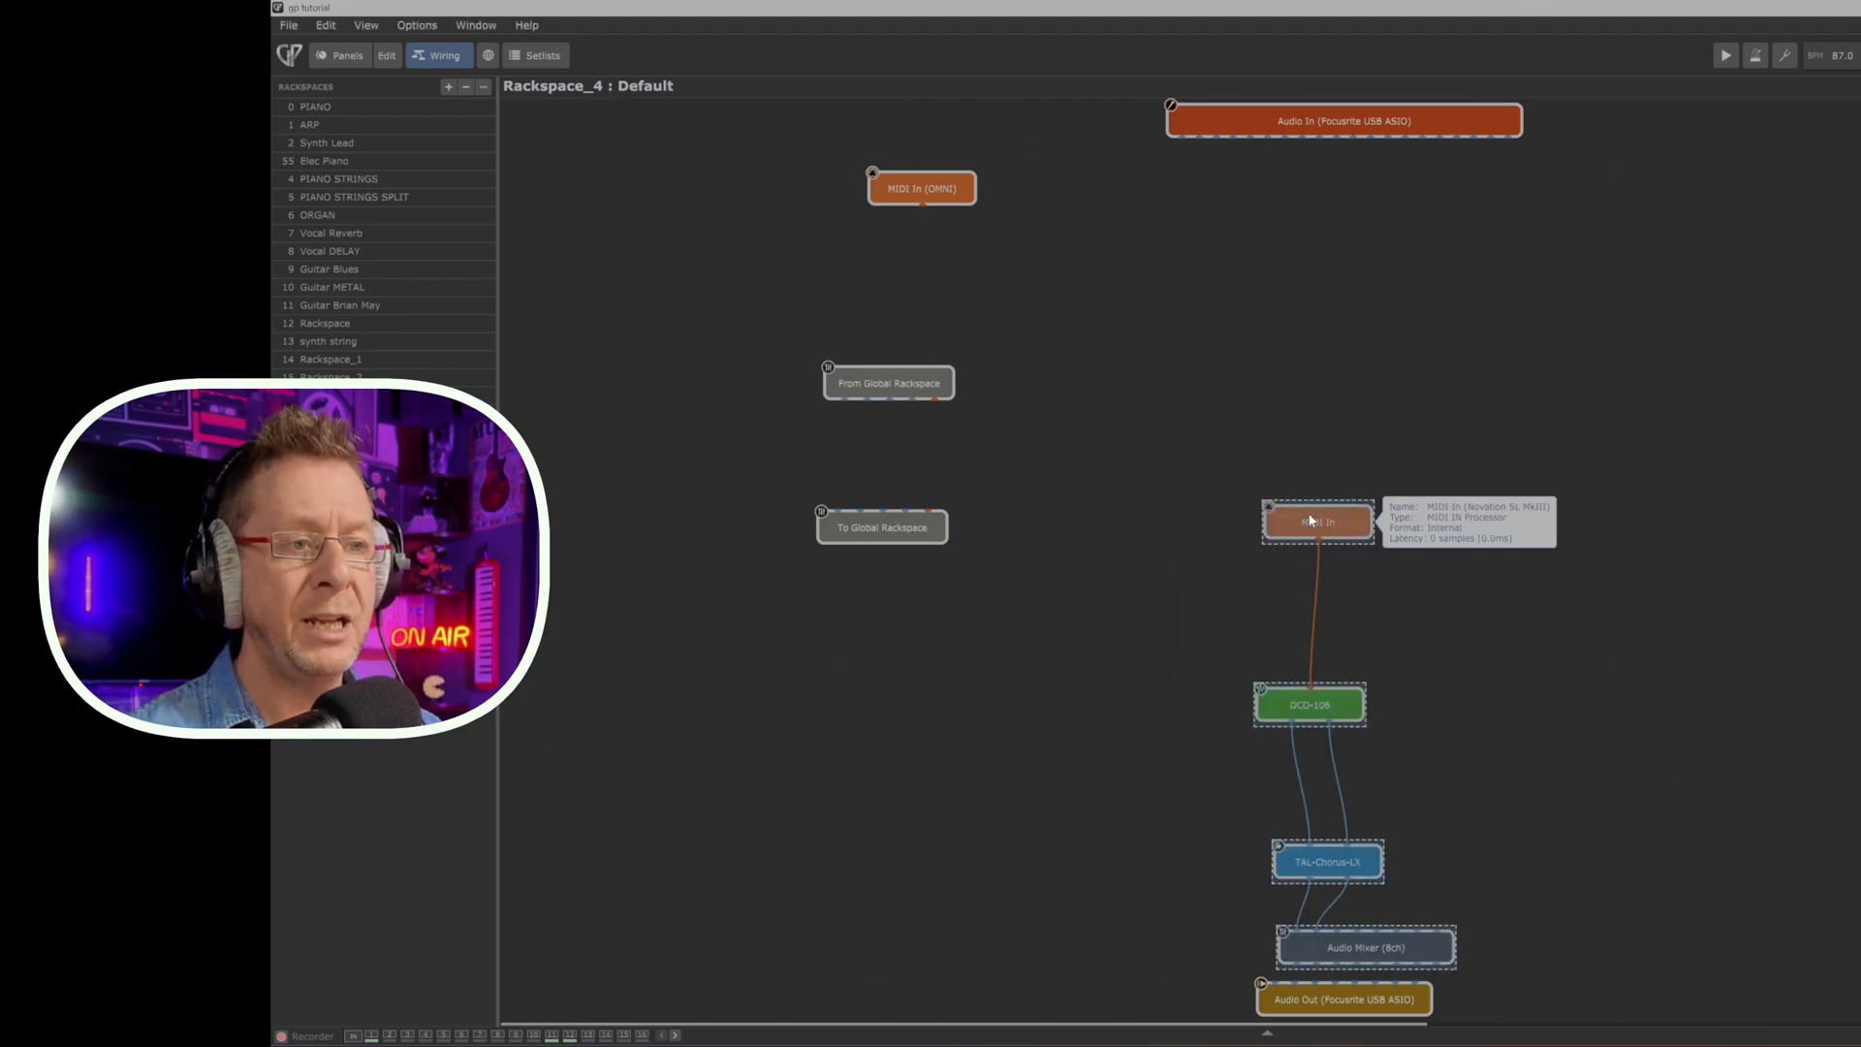
pyautogui.moveTo(1313, 504); pyautogui.dragTo(1315, 271)
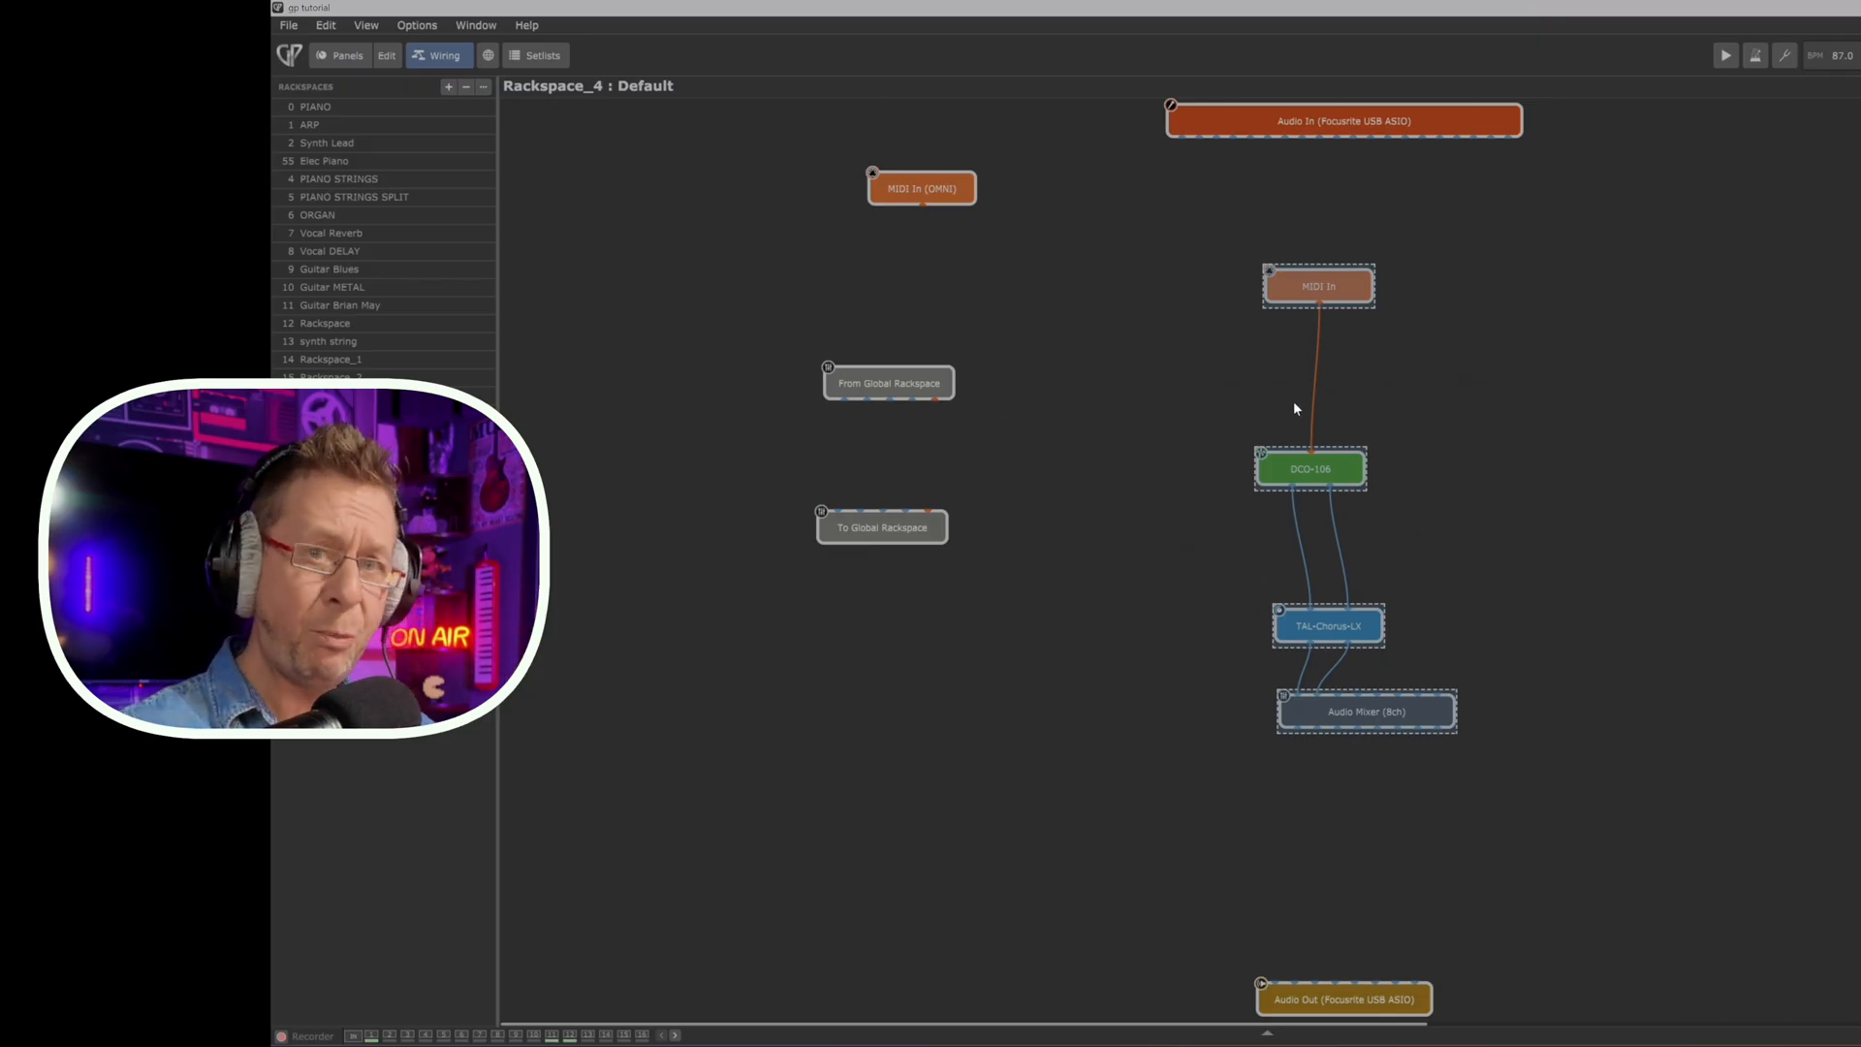
pyautogui.click(1583, 447)
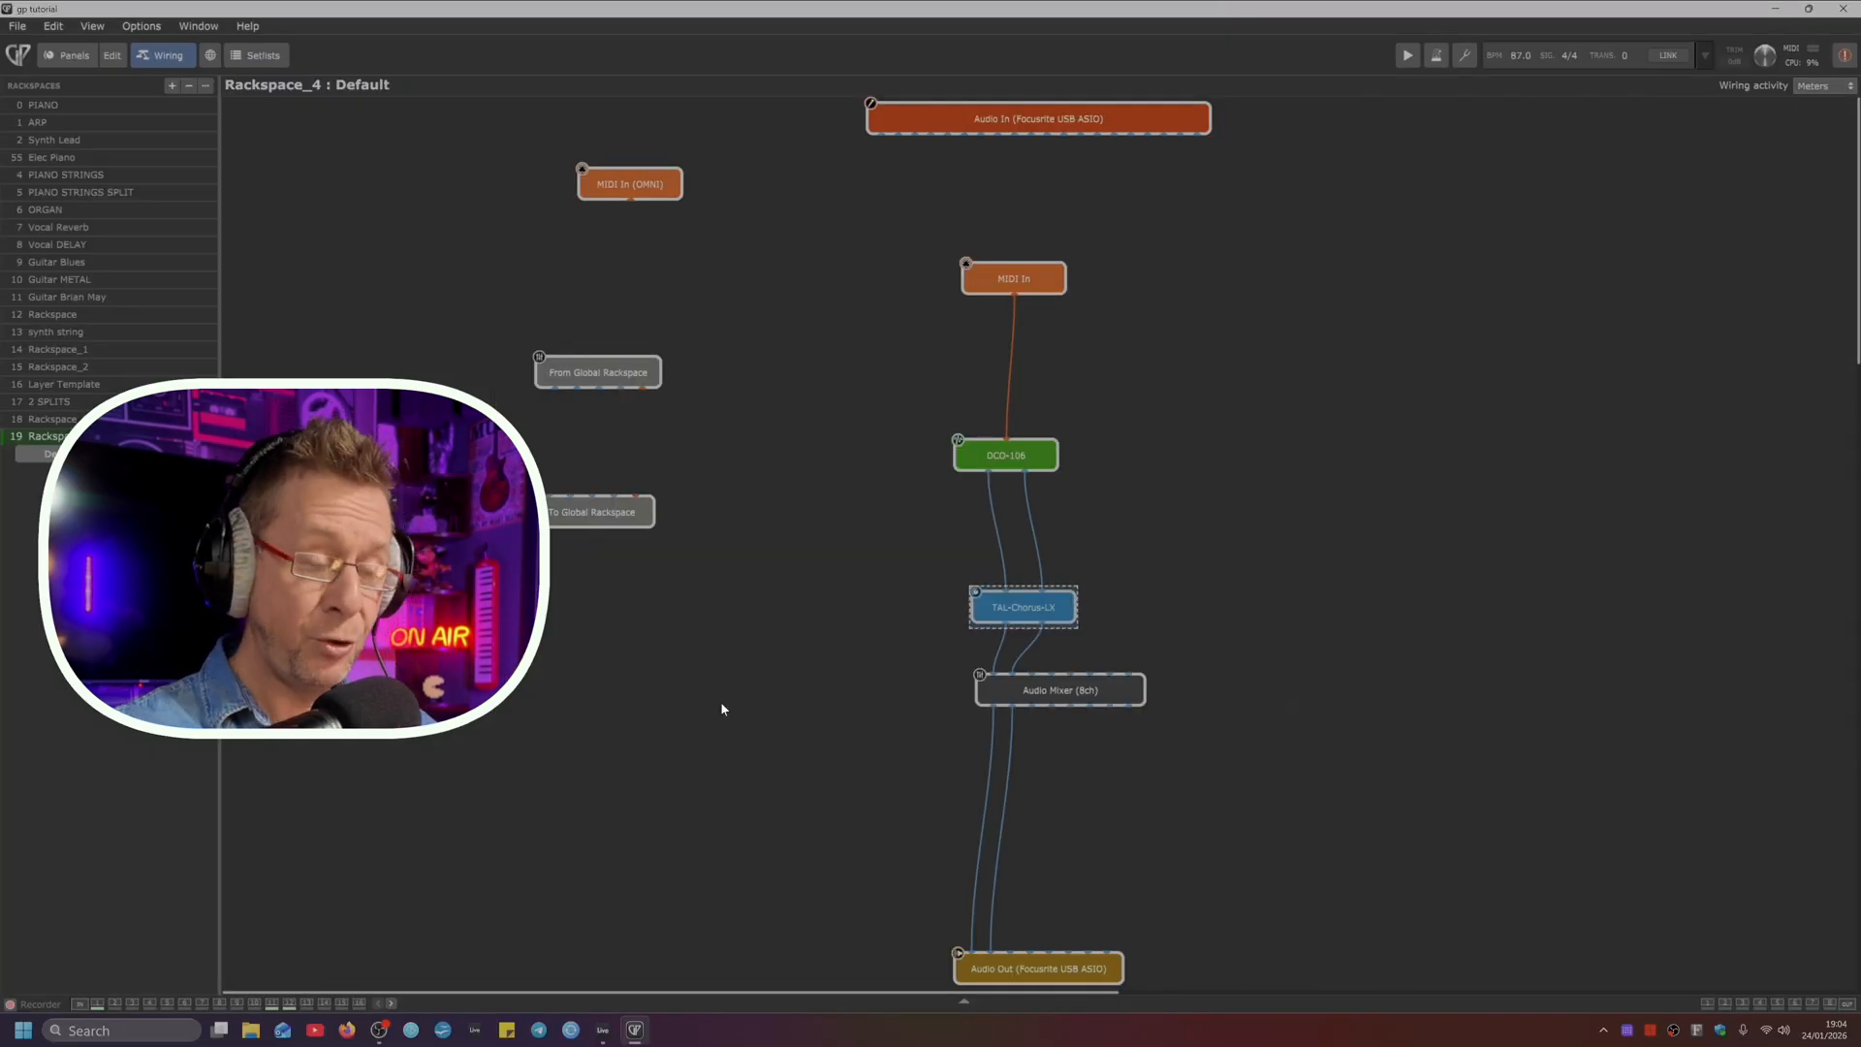